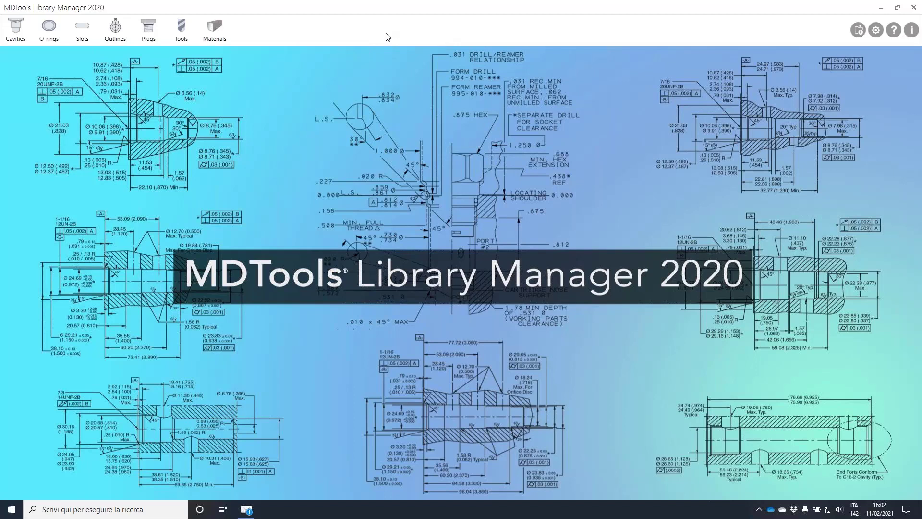
Set the plug model library path to D:\VAULT_Workspace\3d Models in the options and apply the change
left_click(876, 30)
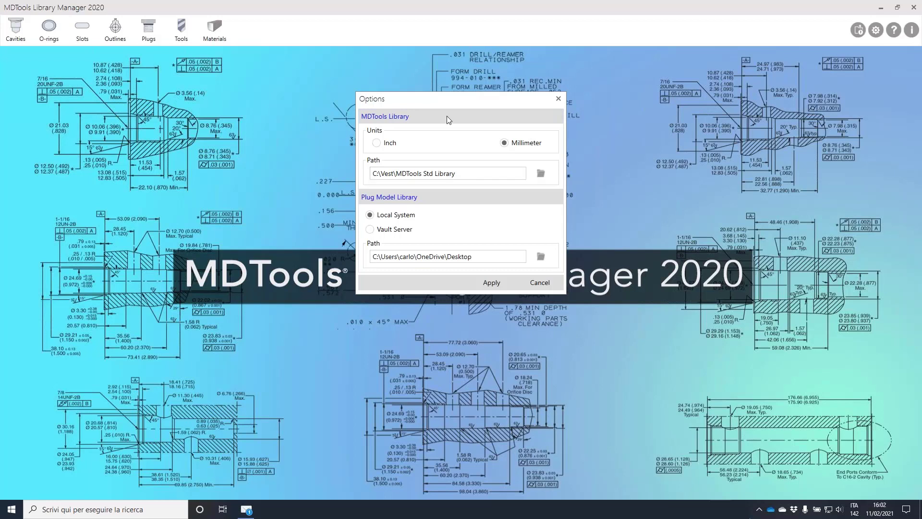
left_click_drag(475, 173, 342, 176)
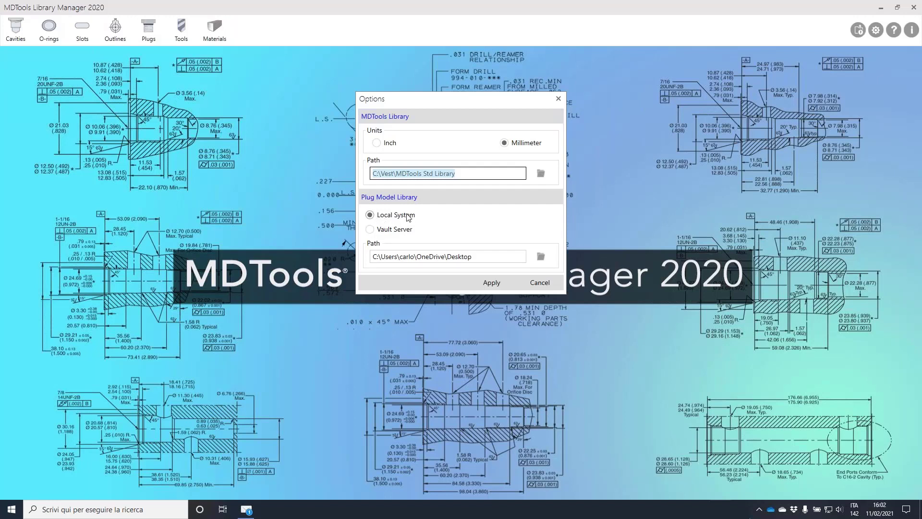
left_click(541, 256)
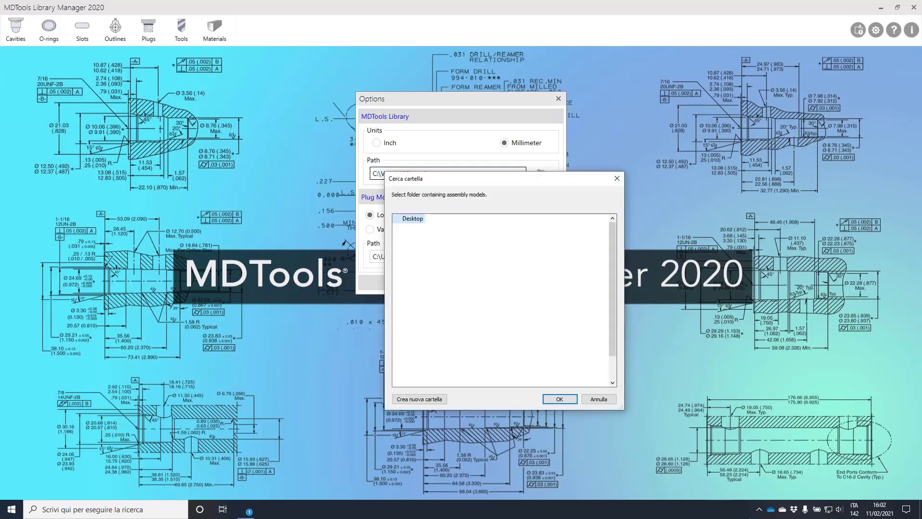
double_click(425, 266)
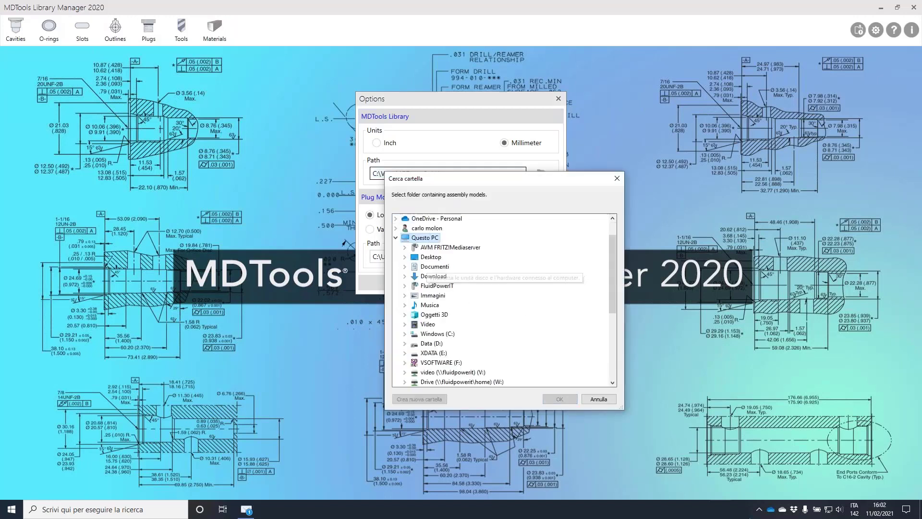
scroll(502, 293, "down", 2)
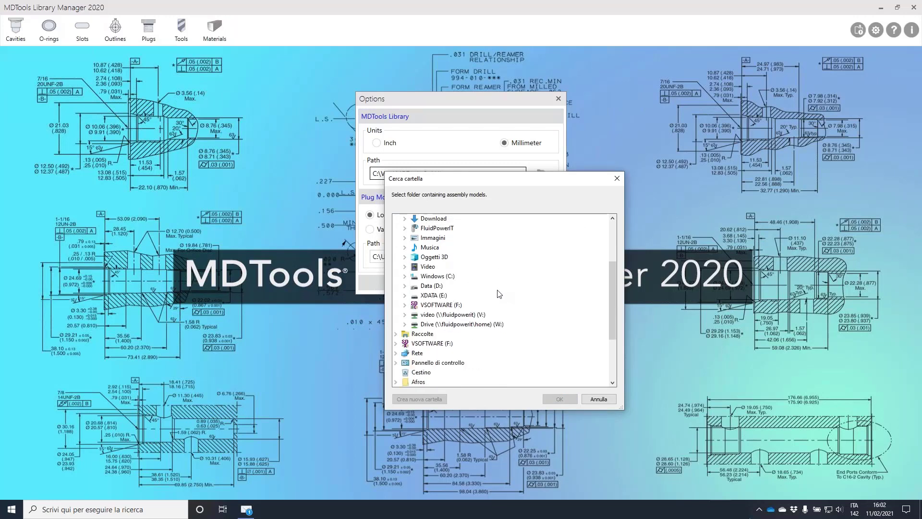
double_click(433, 295)
double_click(431, 286)
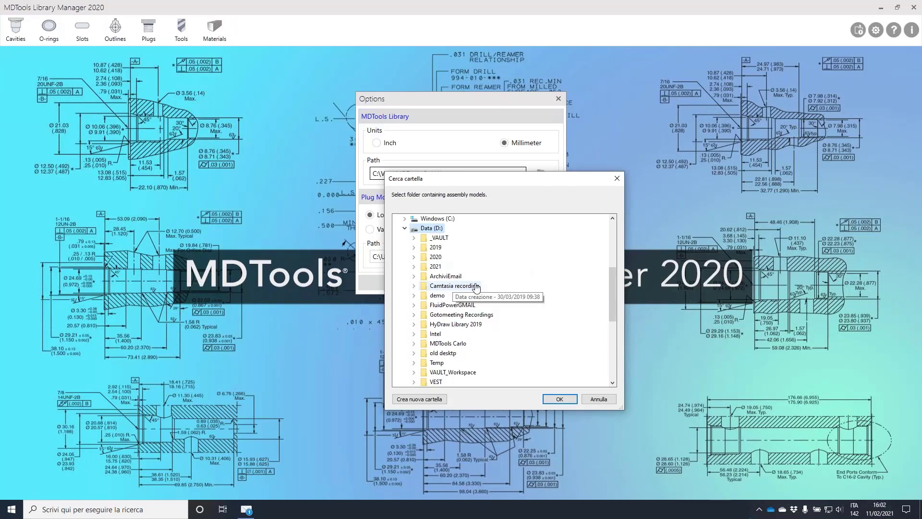
double_click(452, 371)
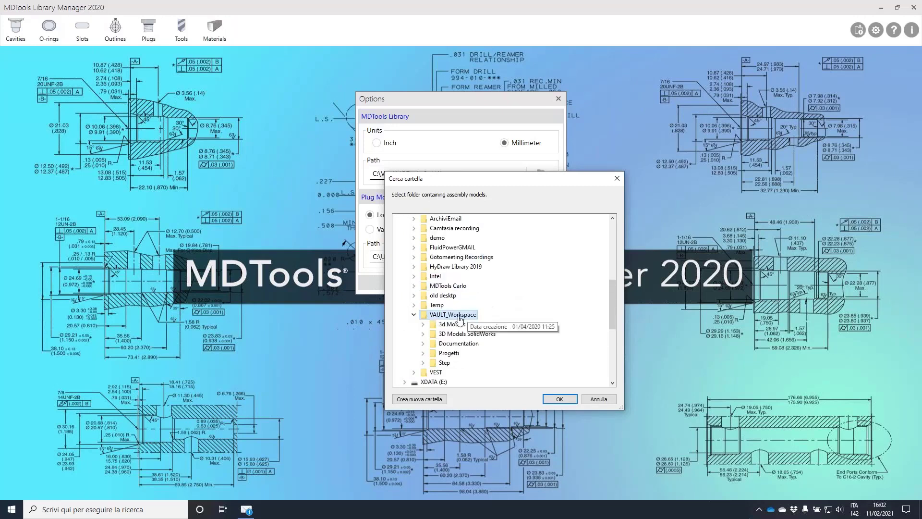
double_click(452, 324)
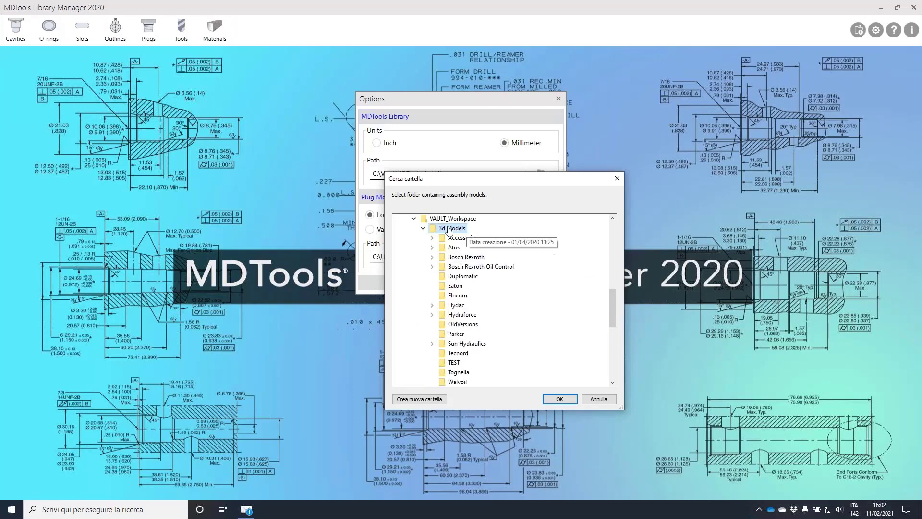
left_click_drag(540, 182, 698, 160)
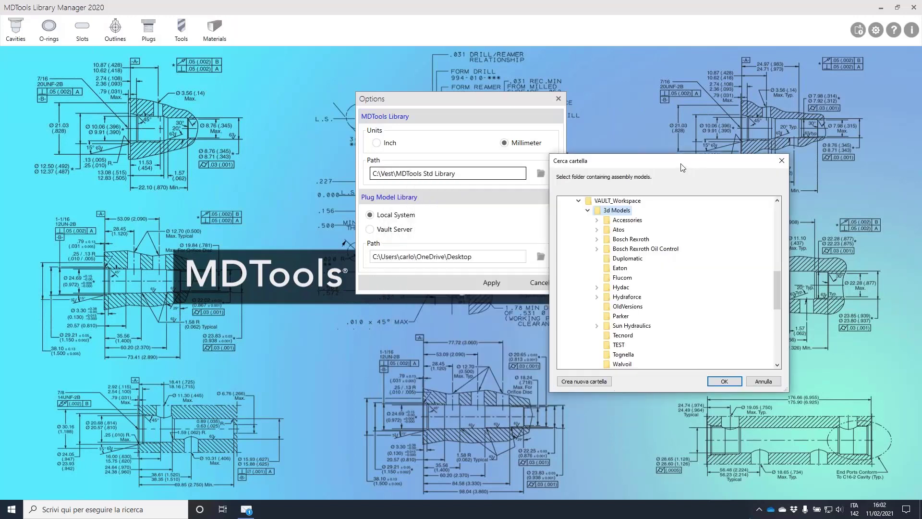
left_click(721, 379)
left_click(497, 283)
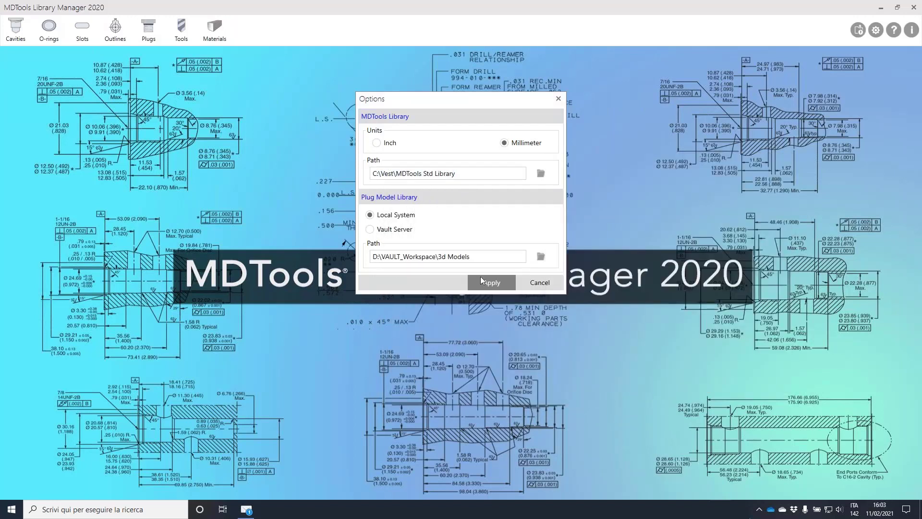
left_click_drag(481, 256, 349, 258)
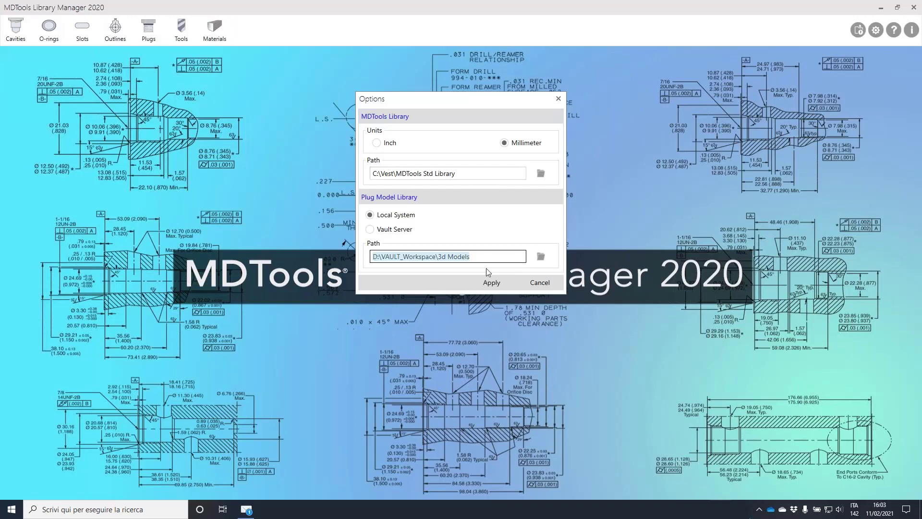
left_click(482, 256)
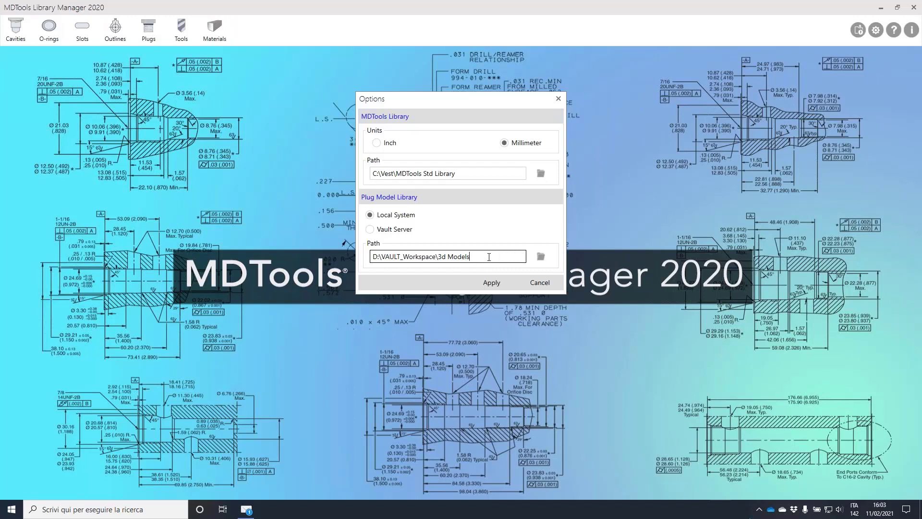
left_click(493, 283)
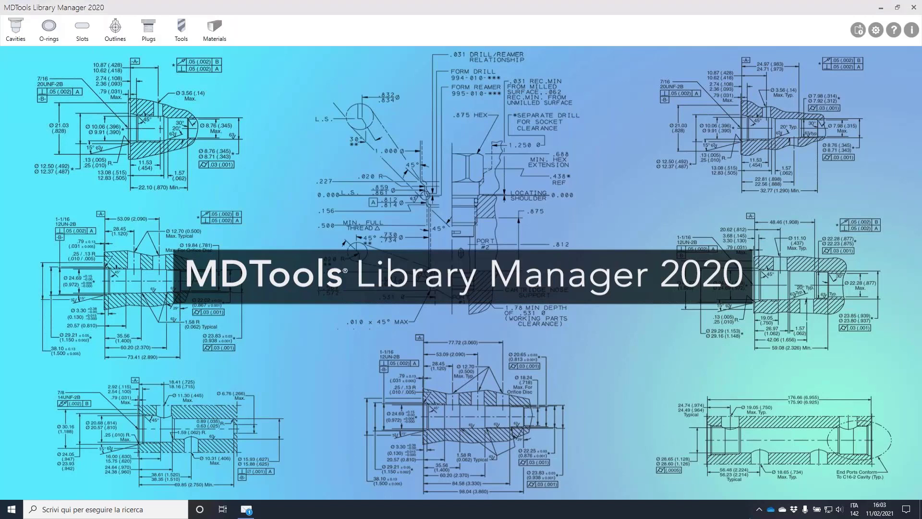
Start a cavity import, using the first MDTools library folder inside Dropbox's LibrerieMDTools folder as the source library path
mouse_move(854, 14)
left_mouse_down()
mouse_move(840, 28)
mouse_move(870, 22)
mouse_move(853, 15)
left_mouse_up()
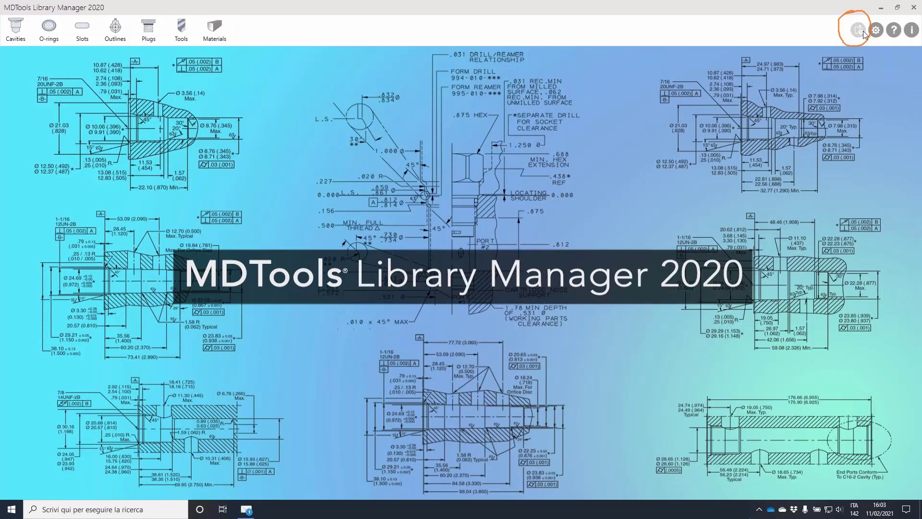
left_click(860, 33)
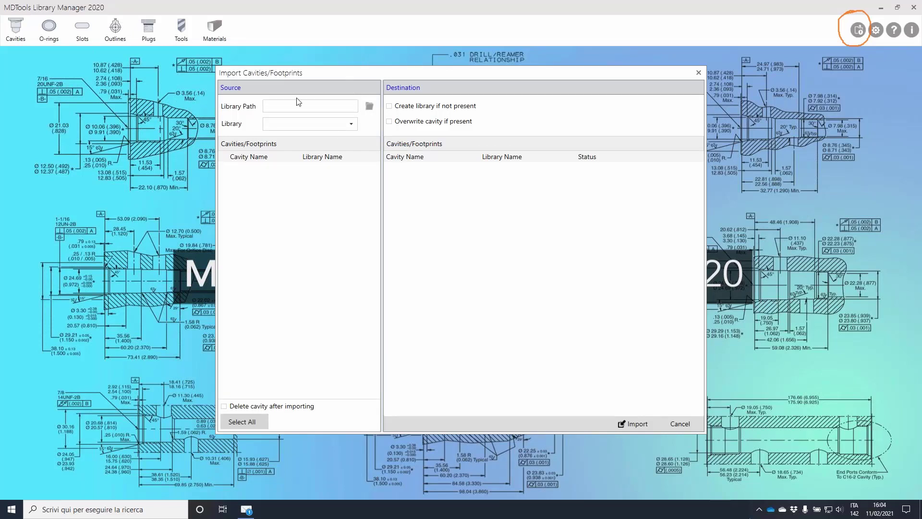
left_click(370, 107)
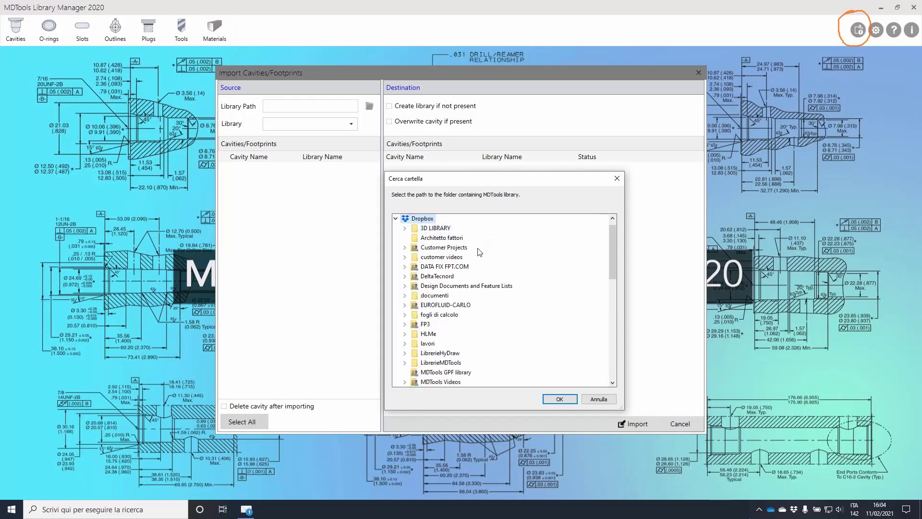
scroll(481, 252, "down", 1)
double_click(446, 333)
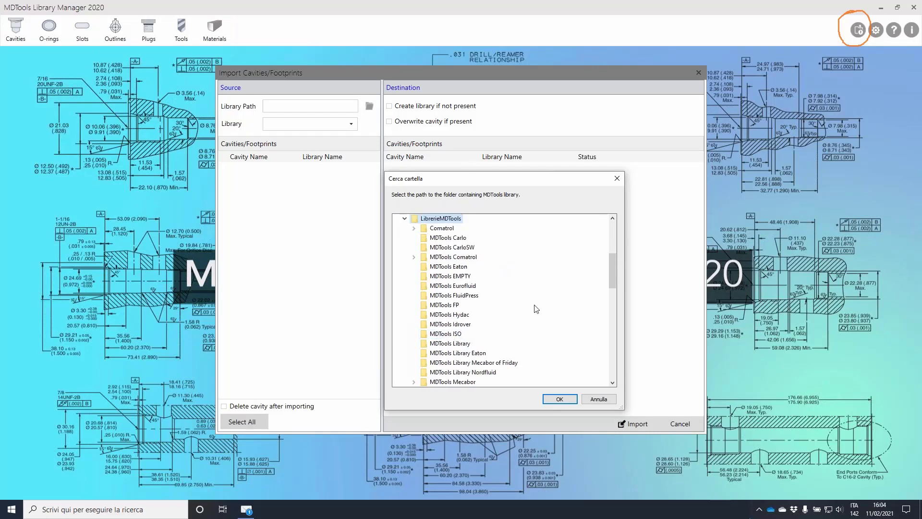
left_click(448, 237)
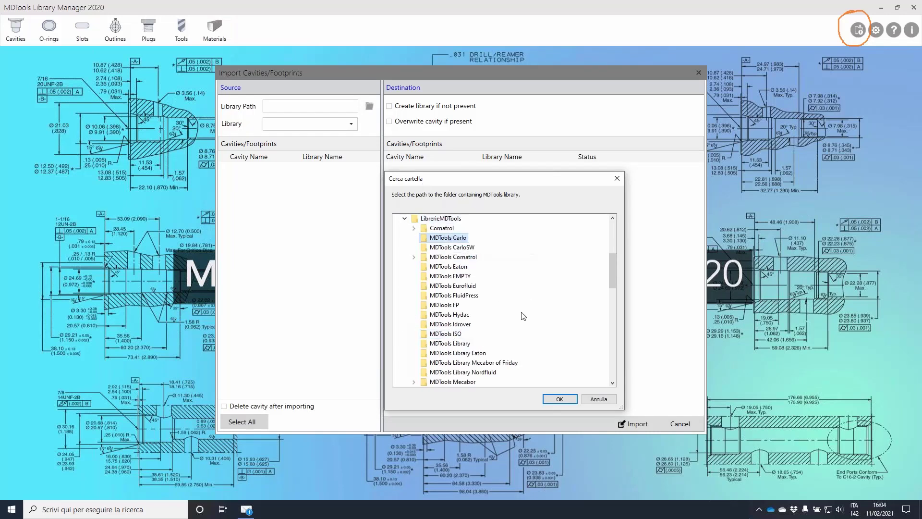
left_click(558, 398)
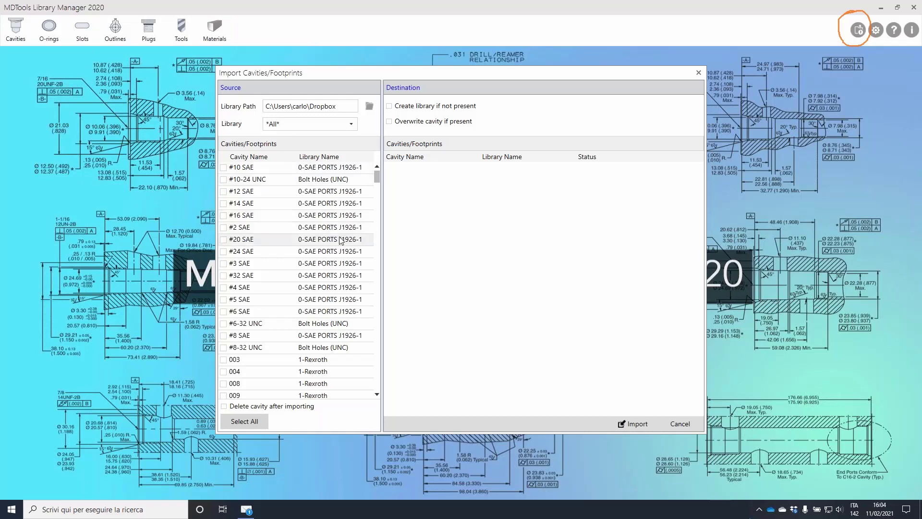
Restrict the import source to the 0-BSP PLUGS library and select all its cavities
mouse_move(377, 176)
left_mouse_down()
mouse_move(368, 253)
mouse_move(374, 175)
left_mouse_up()
left_click(332, 124)
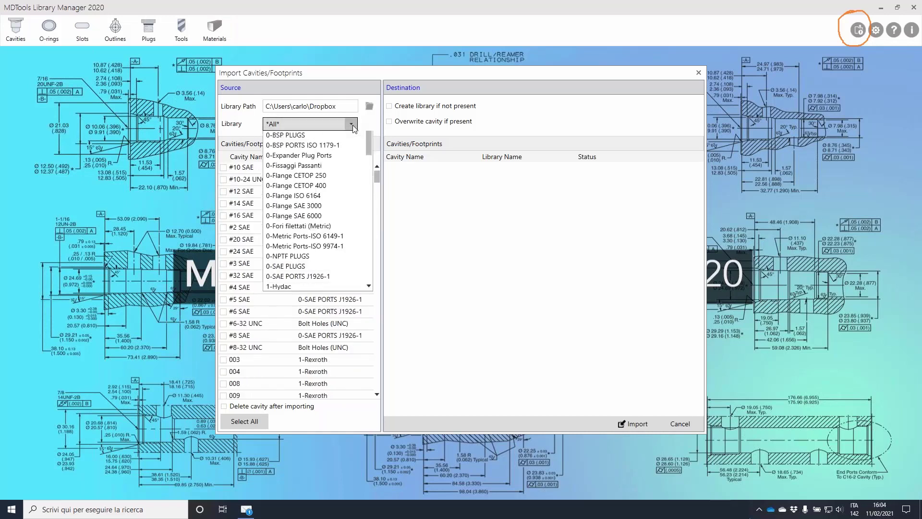
left_click(288, 148)
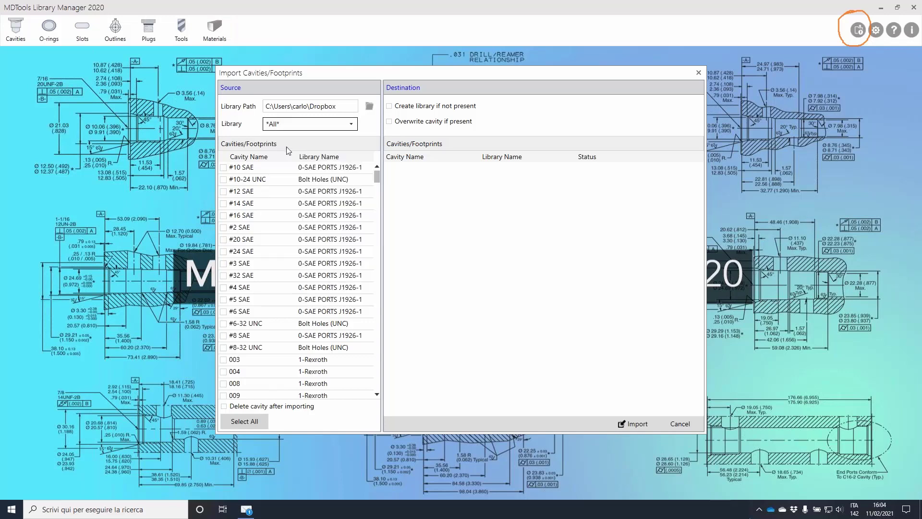
left_click(245, 423)
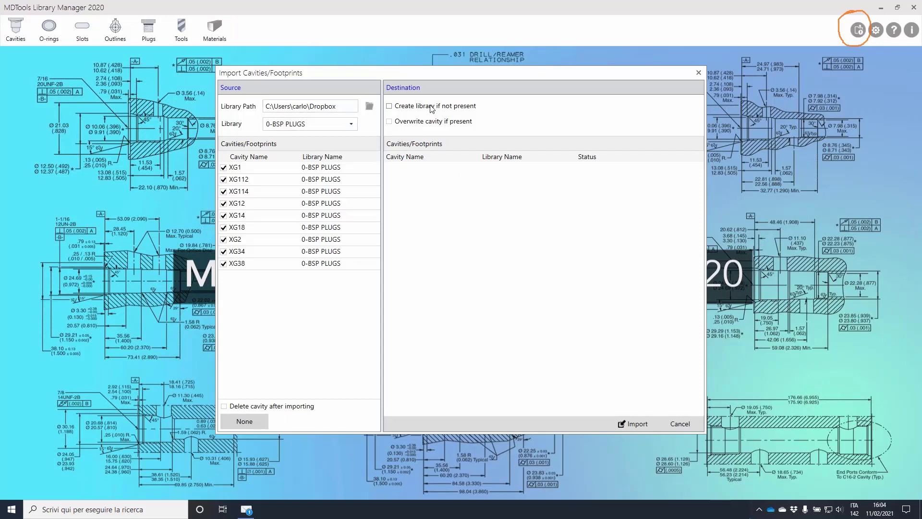
Enable creating the library if not present, import the selected cavities without overwriting existing ones, and close the import dialog
left_click(392, 107)
left_click(699, 73)
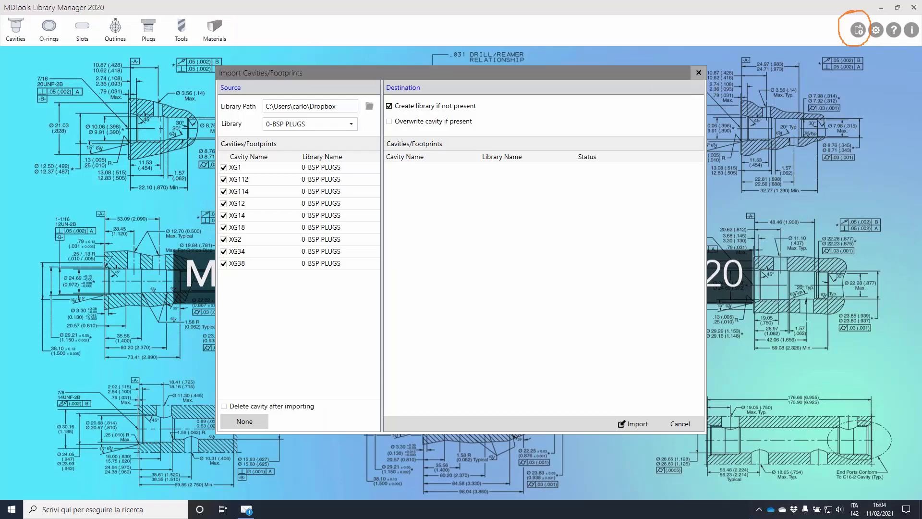
mouse_move(393, 115)
left_mouse_down()
mouse_move(384, 136)
mouse_move(391, 106)
left_mouse_up()
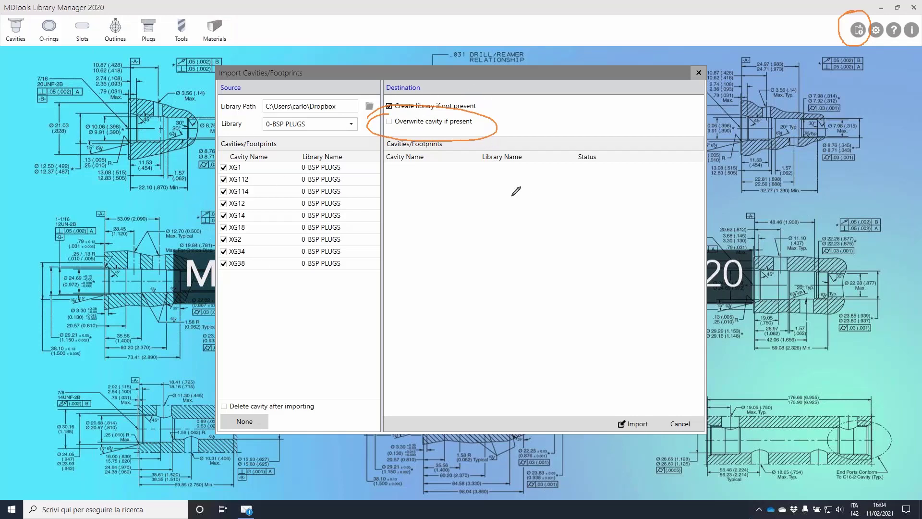
left_click(636, 422)
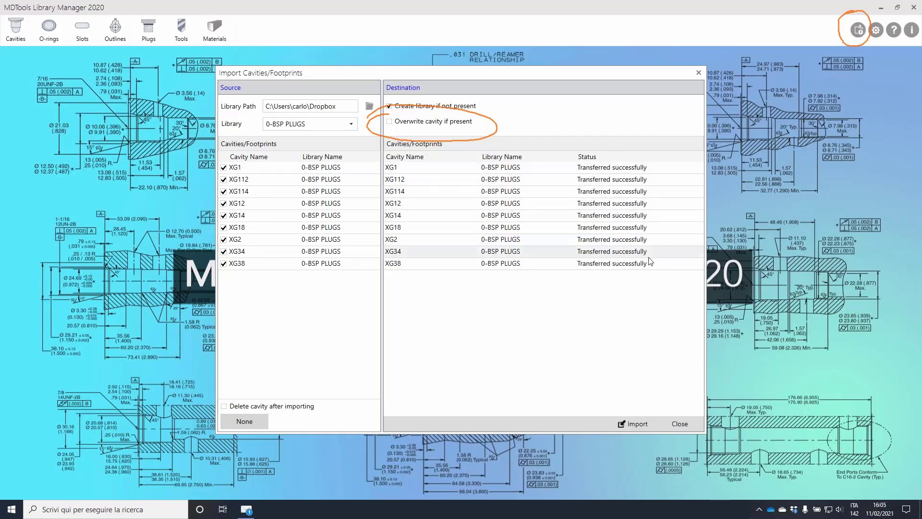
left_click(685, 424)
Filter the cavities to the 0-BSP PLUGS library and view the data of cavity XG12
left_click(16, 30)
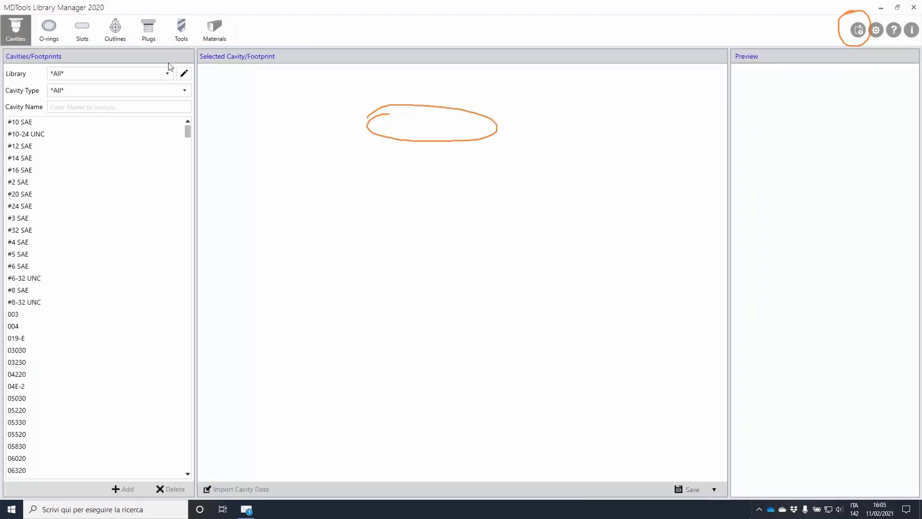
left_click(167, 74)
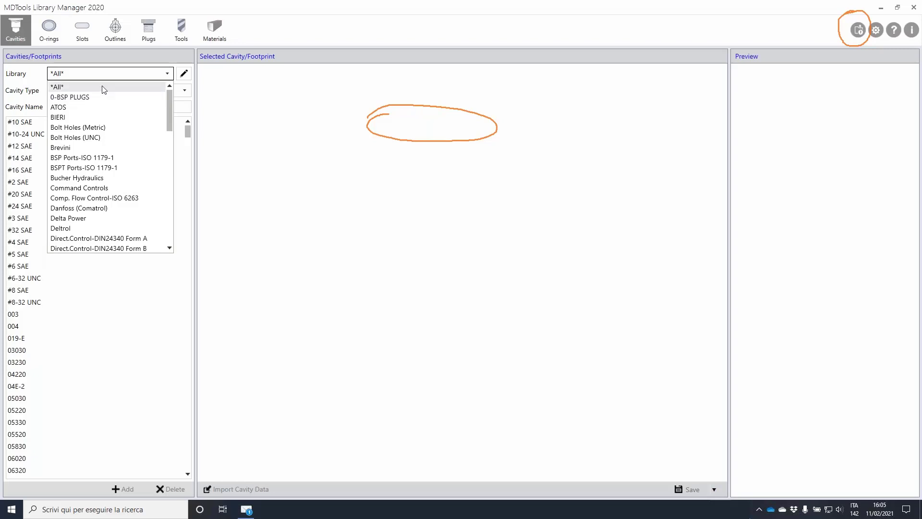
left_click(73, 98)
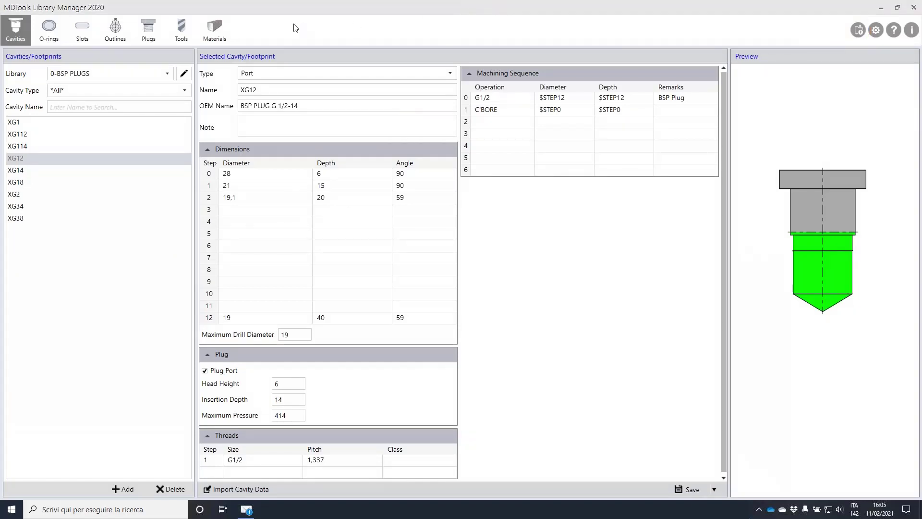
Open the plug model assignment and limit the listed plug ports to the 0-BSP PLUGS library
left_click(146, 32)
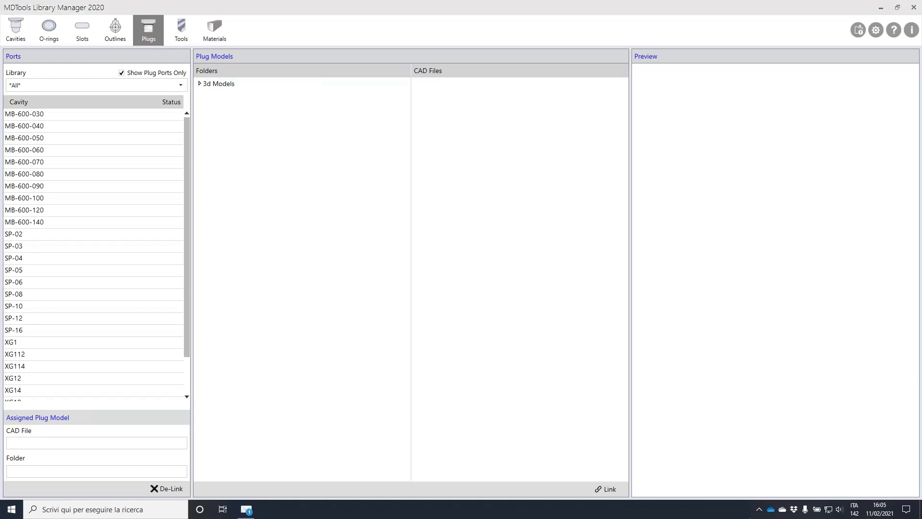
mouse_move(133, 6)
left_mouse_down()
mouse_move(168, 12)
mouse_move(141, 5)
left_mouse_up()
mouse_move(125, 65)
left_mouse_down()
mouse_move(114, 68)
mouse_move(173, 80)
mouse_move(129, 63)
left_mouse_up()
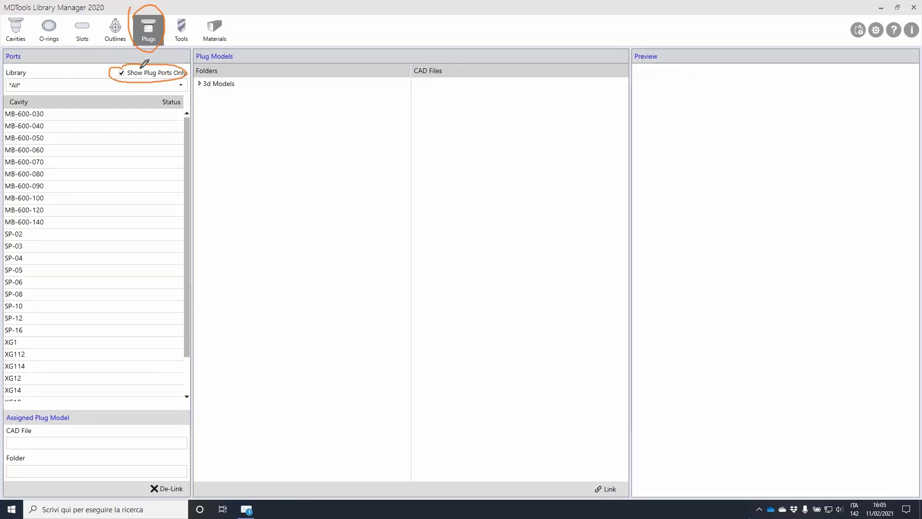
left_click(177, 88)
left_click(50, 107)
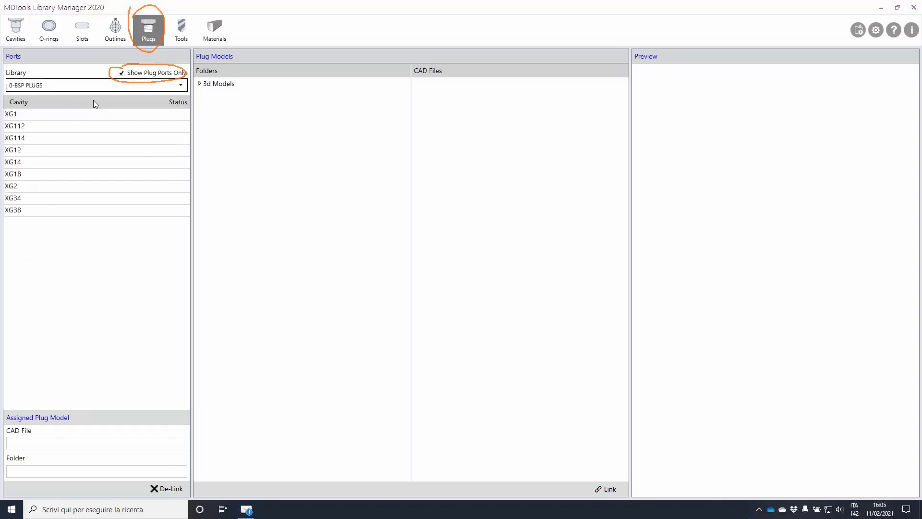
Open the BSP folder under 3d Models > Accessories > Plugs to list its CAD files
left_click(200, 84)
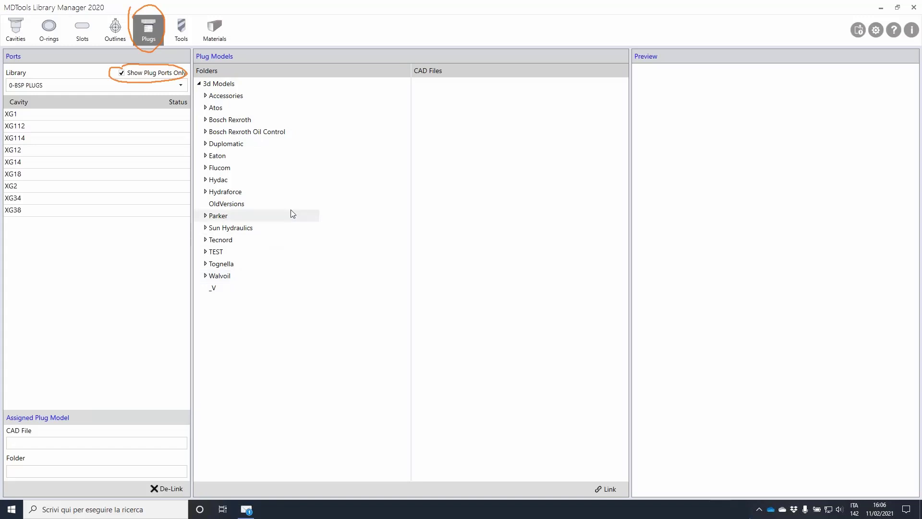
left_click(206, 96)
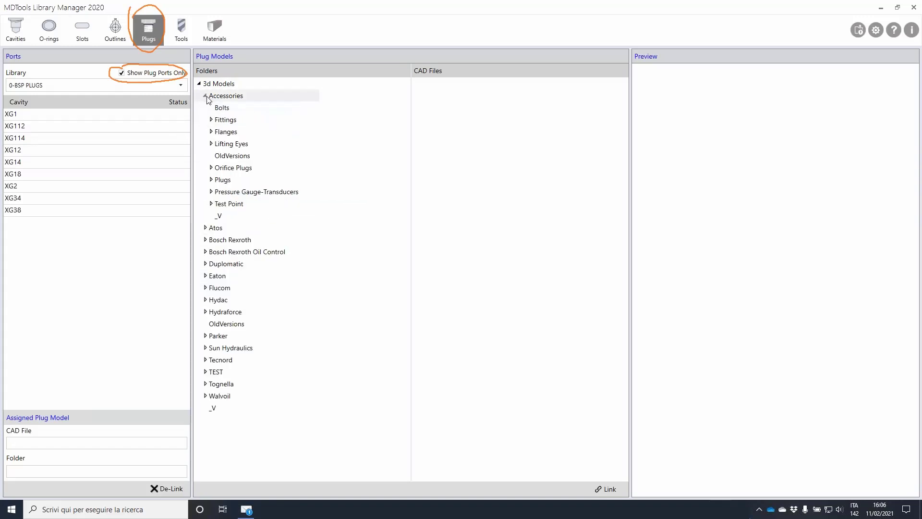
left_click(211, 181)
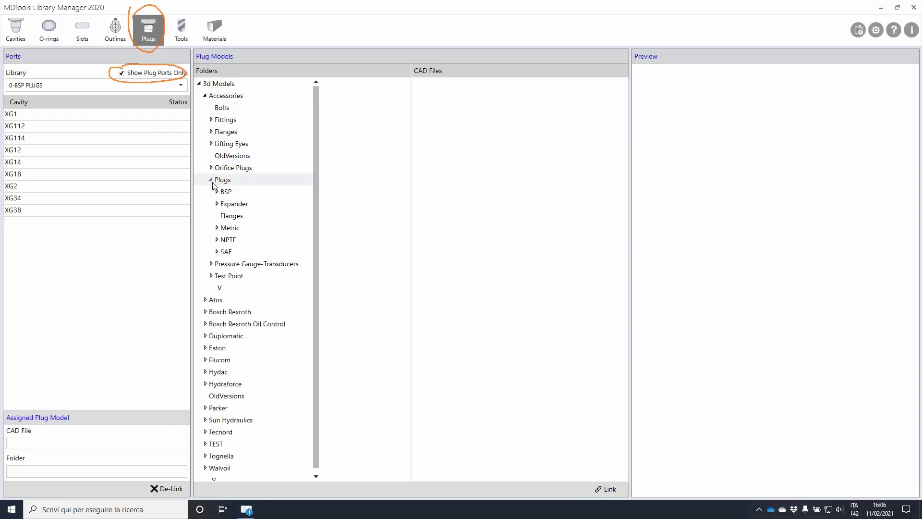
left_click(217, 191)
left_click(226, 194)
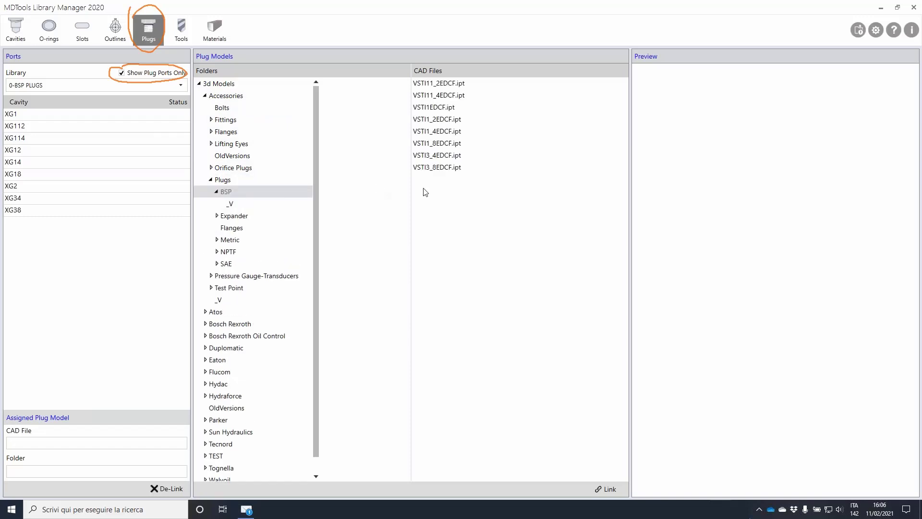
Link port XG1 to the plug model VSTI1EDCF.ipt and port XG112 to VSTI11_2EDCF.ipt
left_click(53, 116)
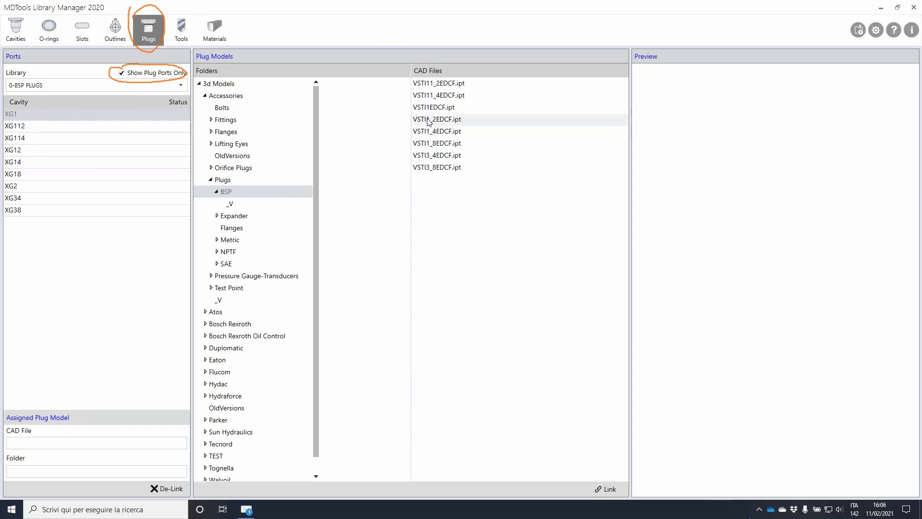
left_click(446, 107)
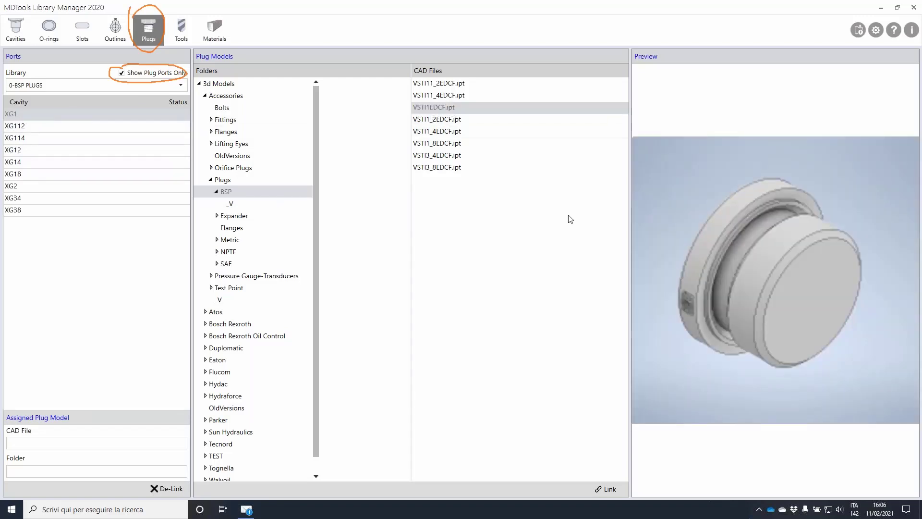
left_click(608, 489)
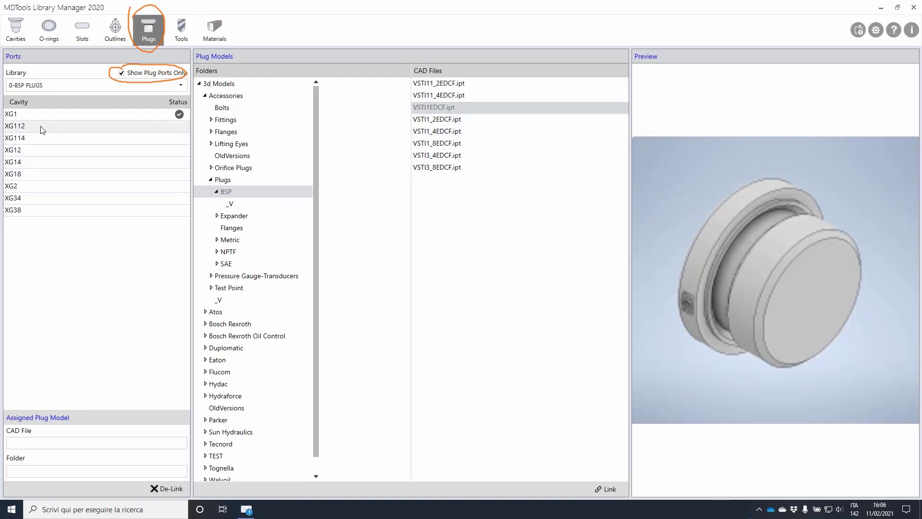
left_click(124, 126)
left_click(442, 83)
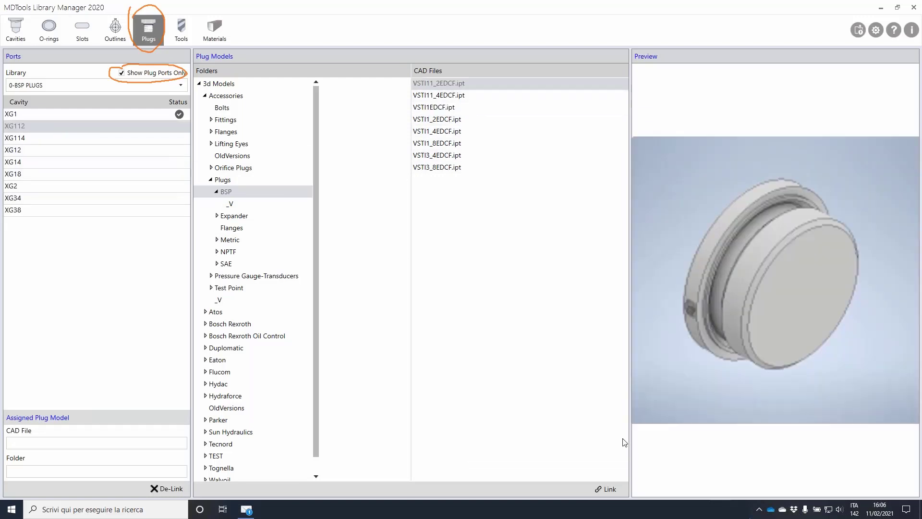
left_click(609, 488)
Link port XG114 to the plug model VSTI11_4EDCF.ipt and port XG12 to VSTI1_2EDCF.ipt
left_click(67, 138)
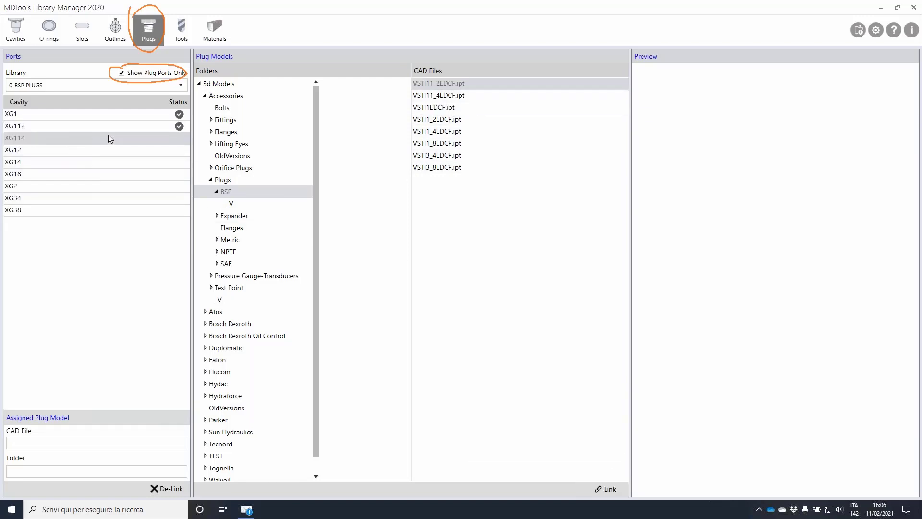
left_click(448, 96)
left_click(608, 489)
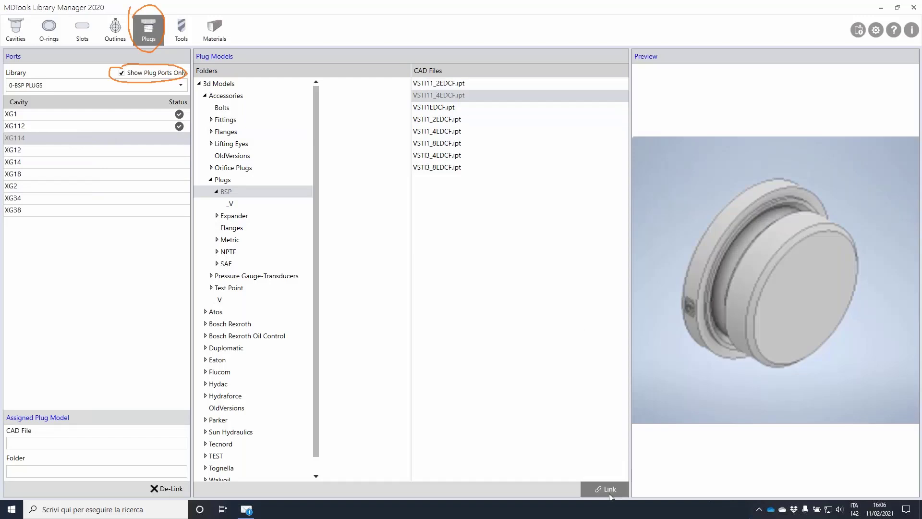
left_click(43, 151)
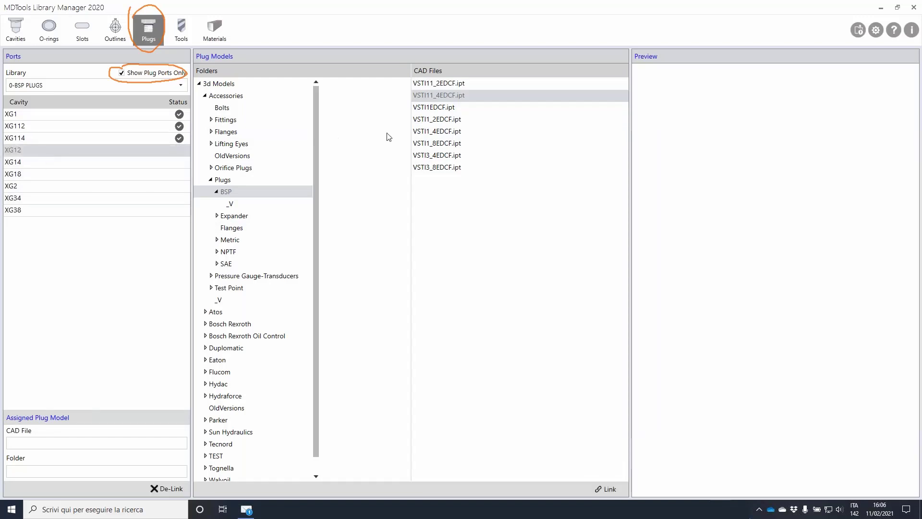
left_click(456, 120)
left_click(609, 489)
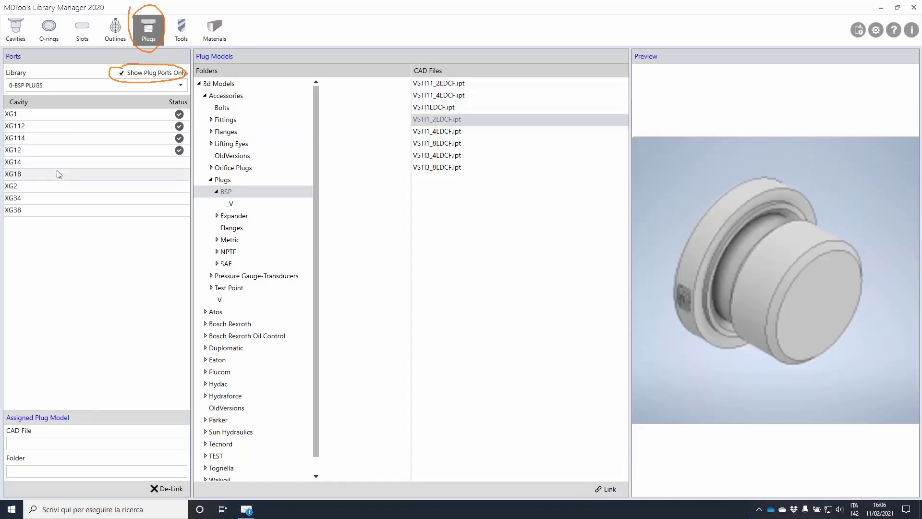
Link port XG14 to the plug model VSTI1_4EDCF.ipt and port XG18 to VSTI1_8EDCF.ipt
left_click(60, 163)
left_click(453, 134)
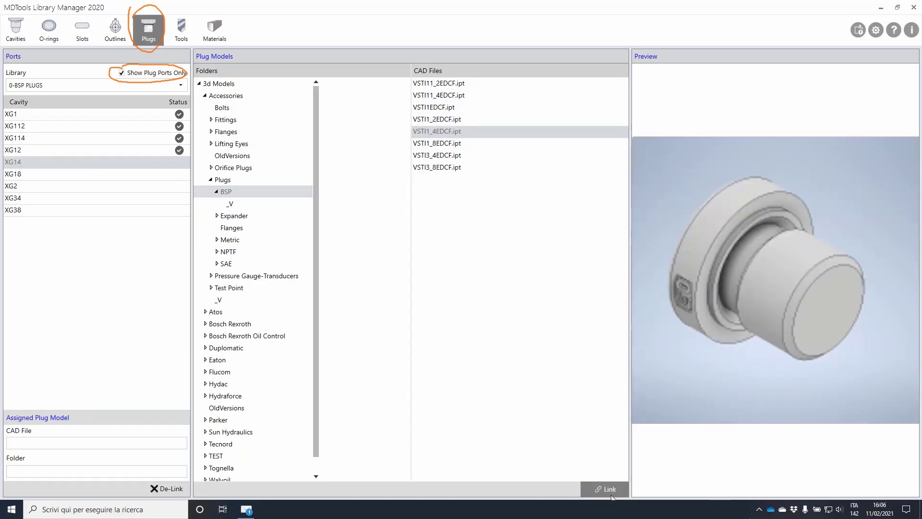
left_click(604, 489)
left_click(41, 174)
left_click(452, 143)
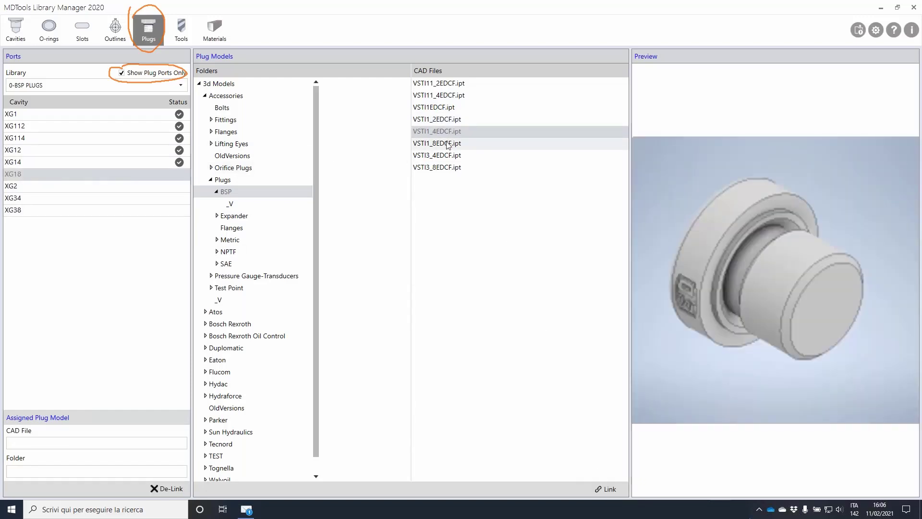
left_click(49, 185)
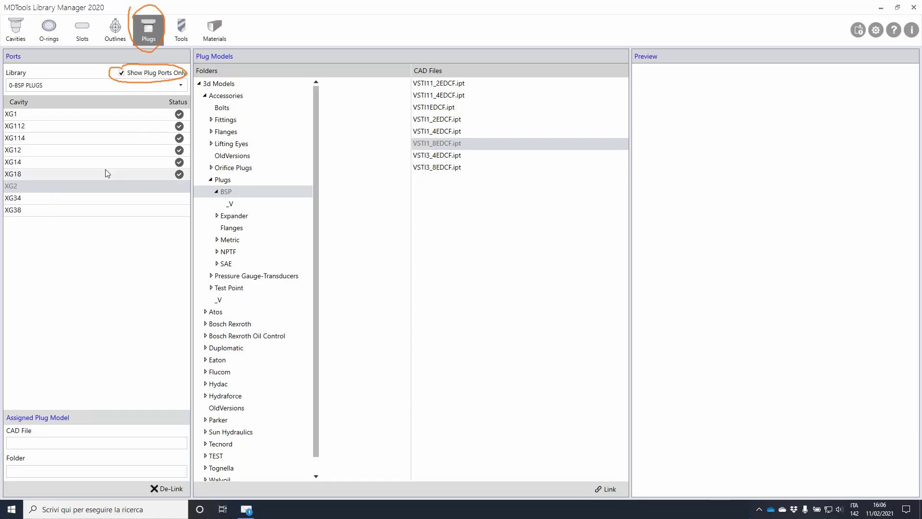
Link port XG34 to the plug model VSTI3_4EDCF.ipt and port XG38 to VSTI3_8EDCF.ipt
left_click(57, 202)
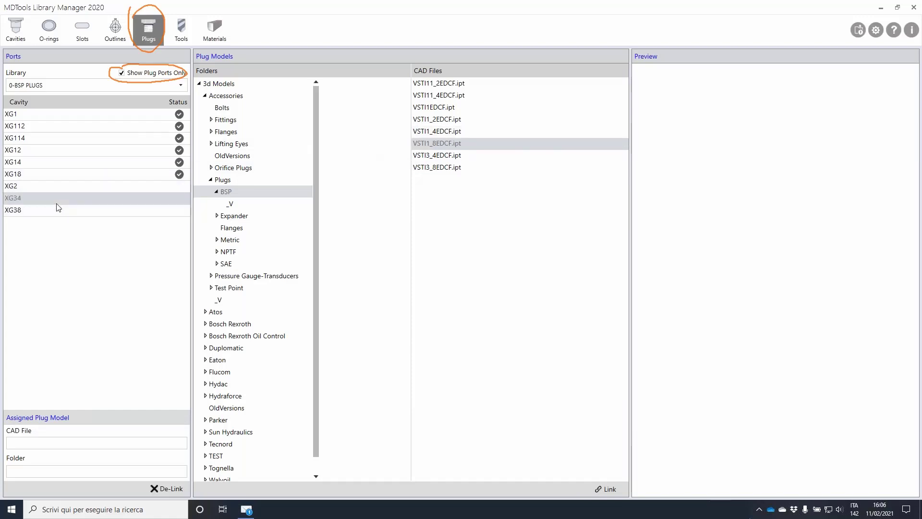
left_click(449, 155)
left_click(608, 489)
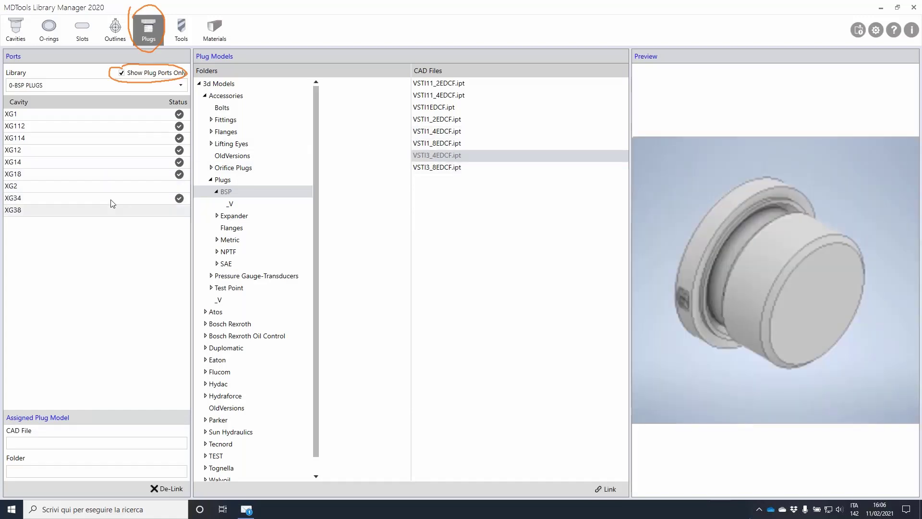
left_click(45, 212)
left_click(450, 168)
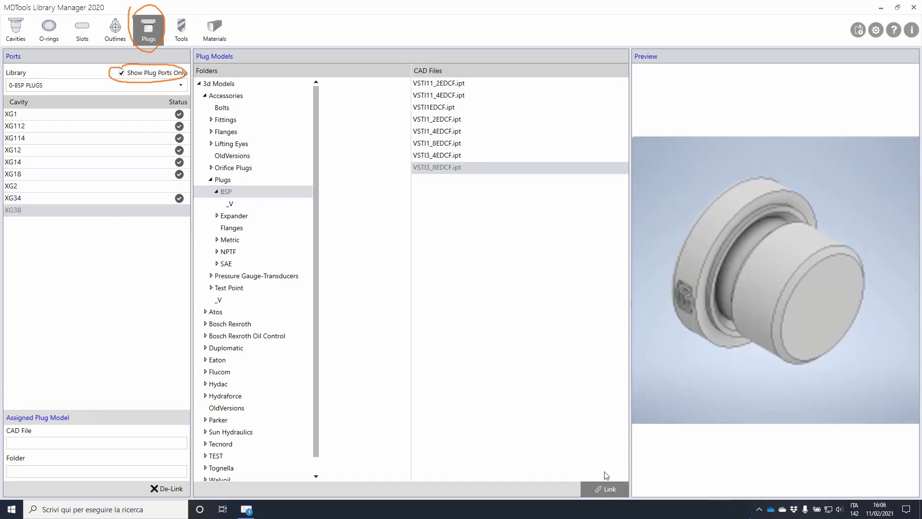
left_click(605, 475)
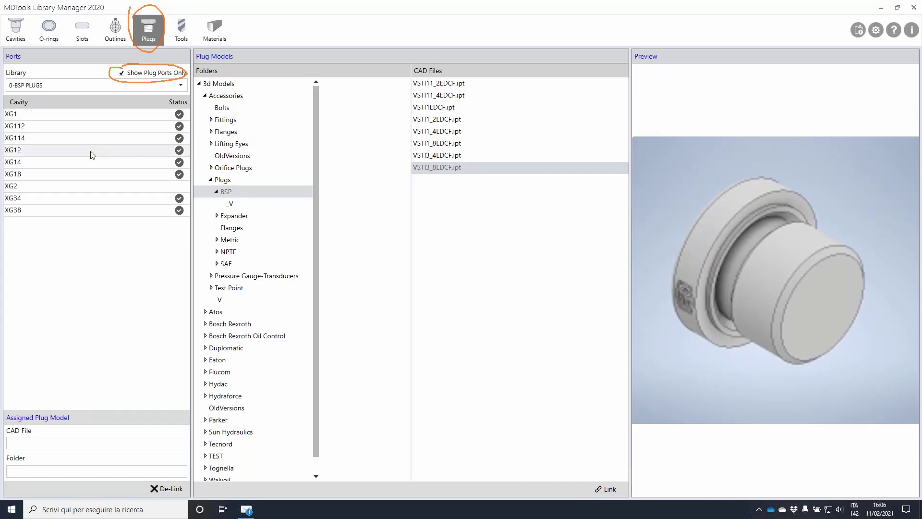
Check the CAD file and folder of the plug model assigned to port XG12
left_click(73, 150)
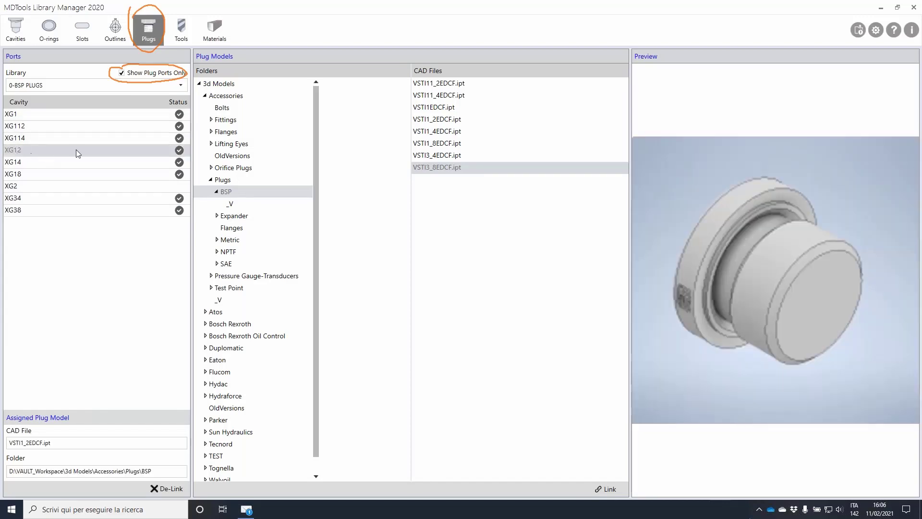
left_click(96, 471)
key("ctrl+a")
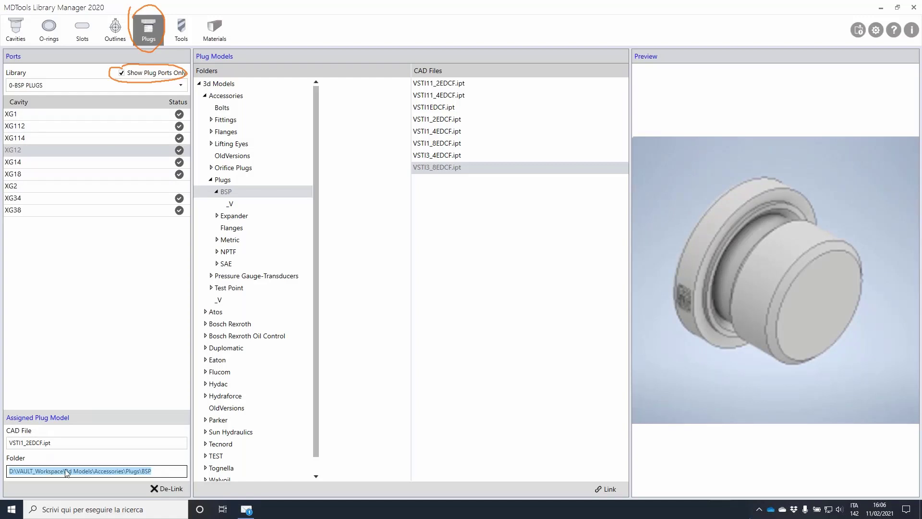
double_click(76, 441)
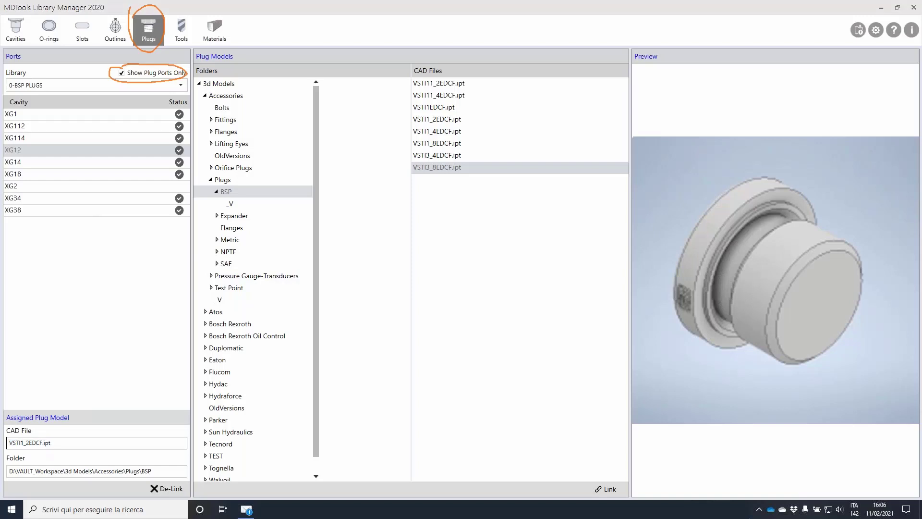
Switch to Autodesk Inventor with the empty part Parte1 and load the MDTools 780 add-in
key("alt+Tab")
left_click(128, 149)
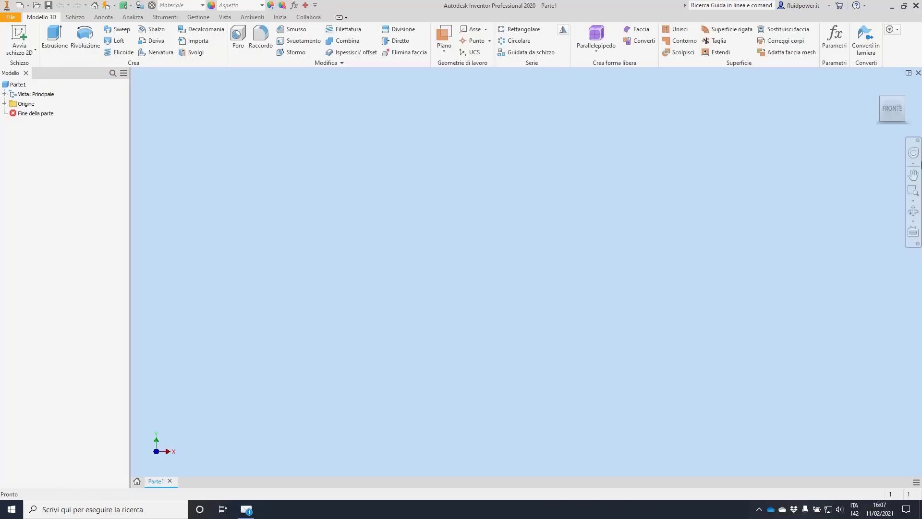
left_click(165, 17)
left_click(395, 261)
left_click(495, 414)
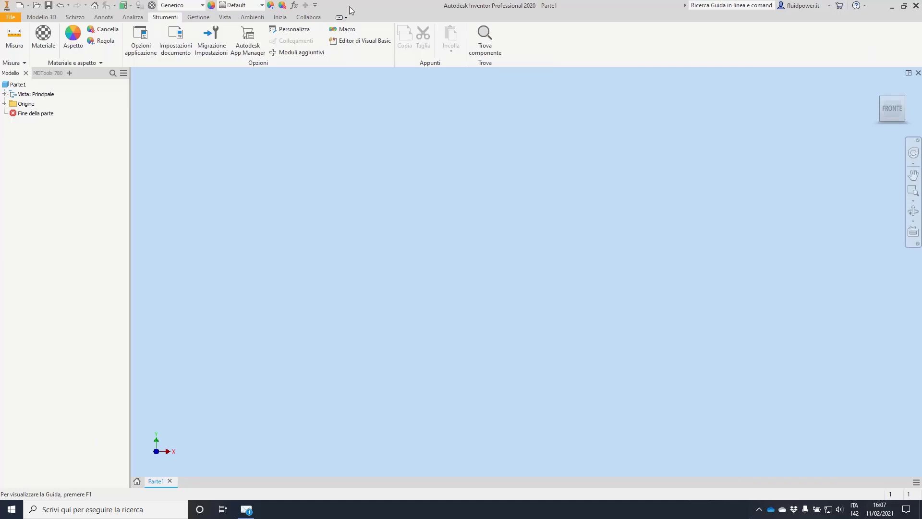
Open the MDTools settings and check the library path in use
left_click(356, 17)
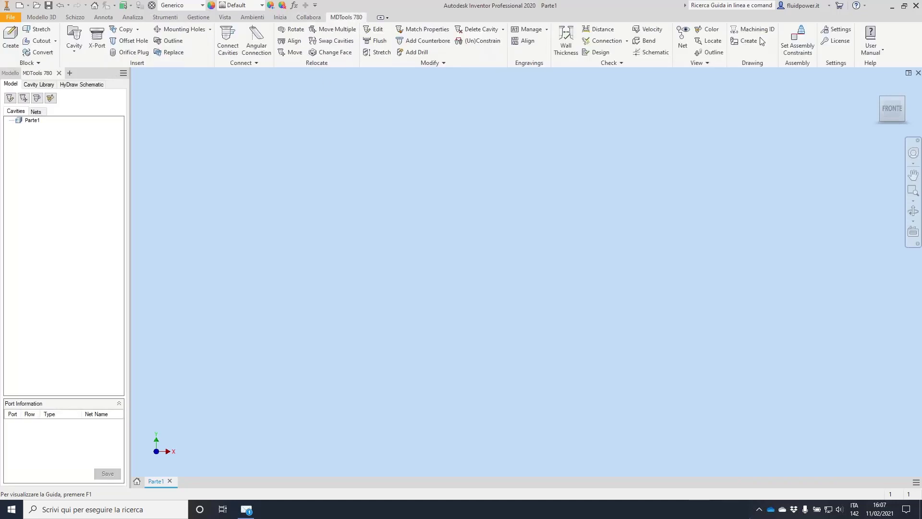
left_click(835, 31)
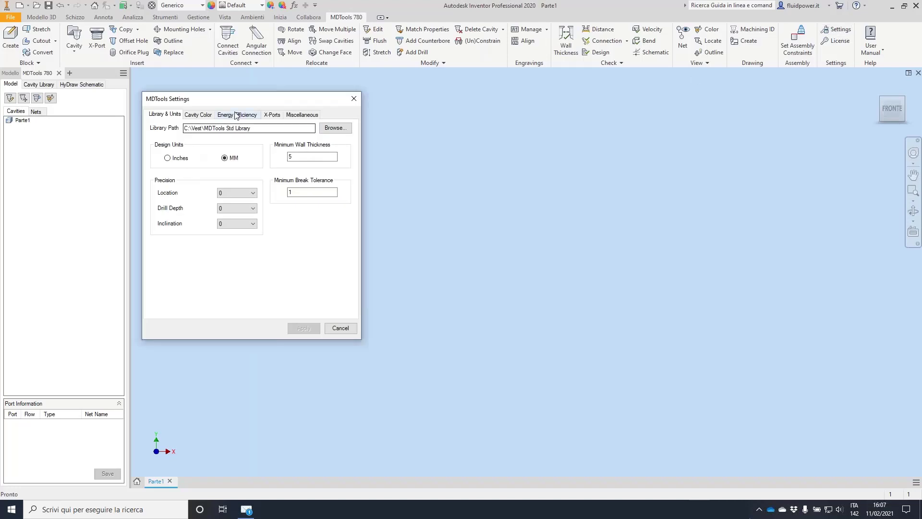
double_click(204, 129)
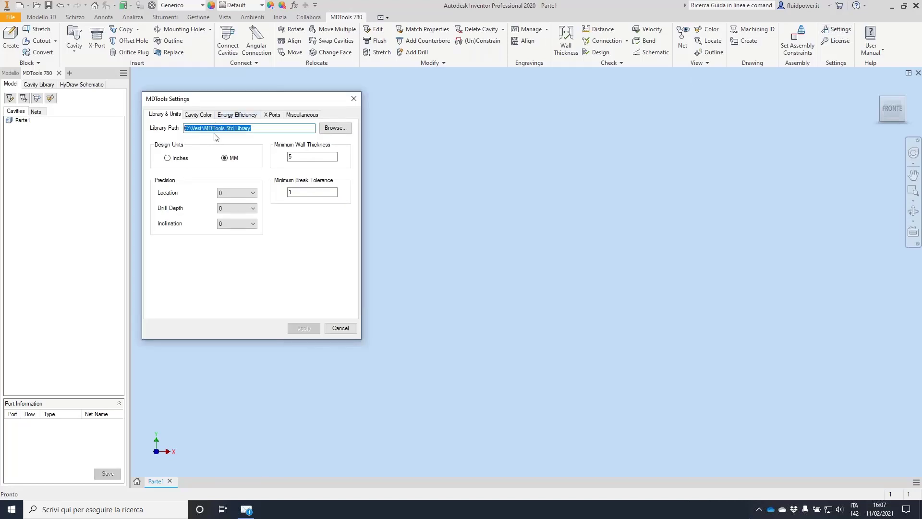
Add all cavities of the 0-BSP PLUGS library to the preferred X-Port cavities and apply the settings
left_click(277, 116)
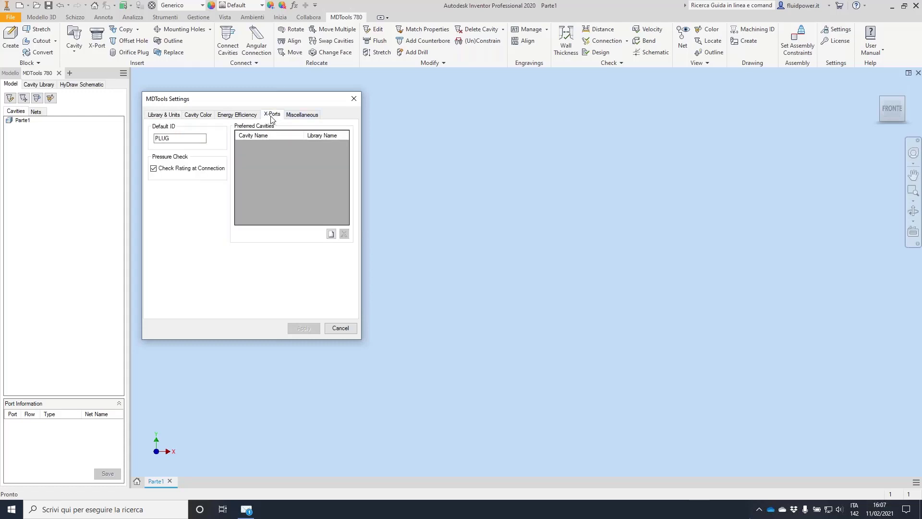
left_click(330, 235)
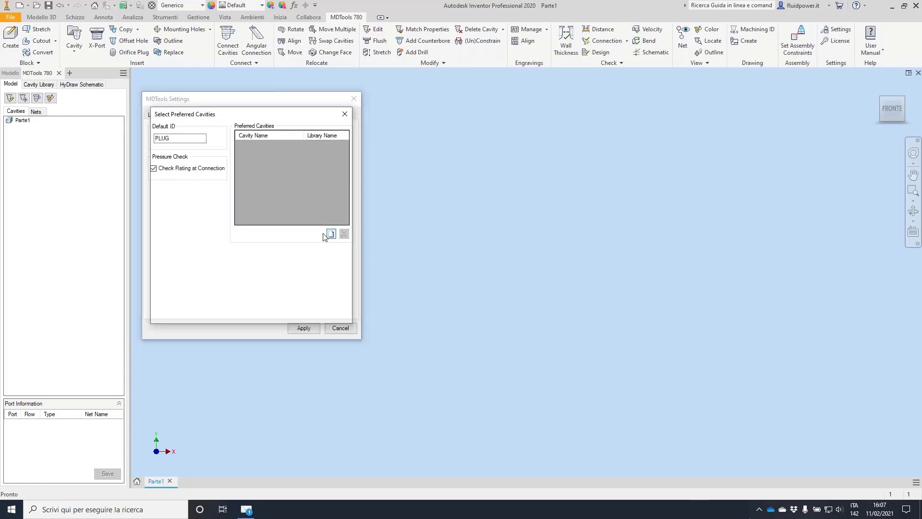
left_click(182, 143)
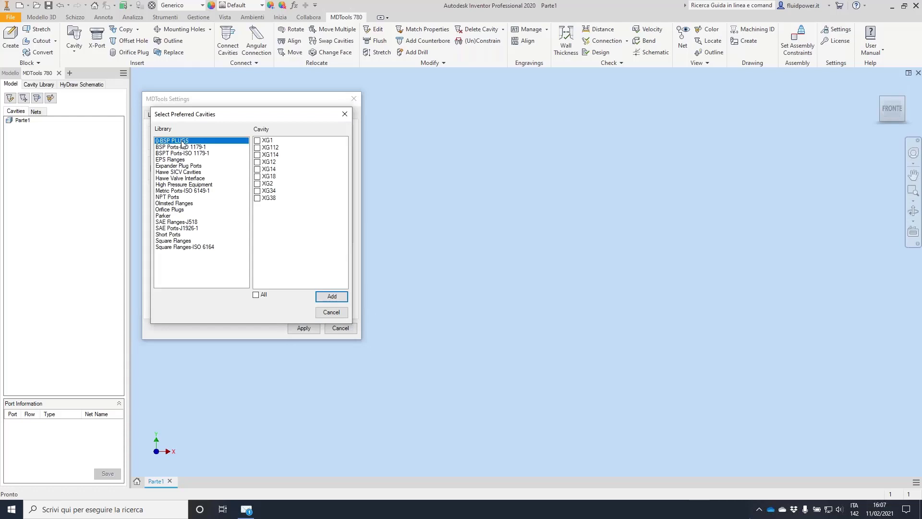
left_click(256, 294)
left_click(339, 296)
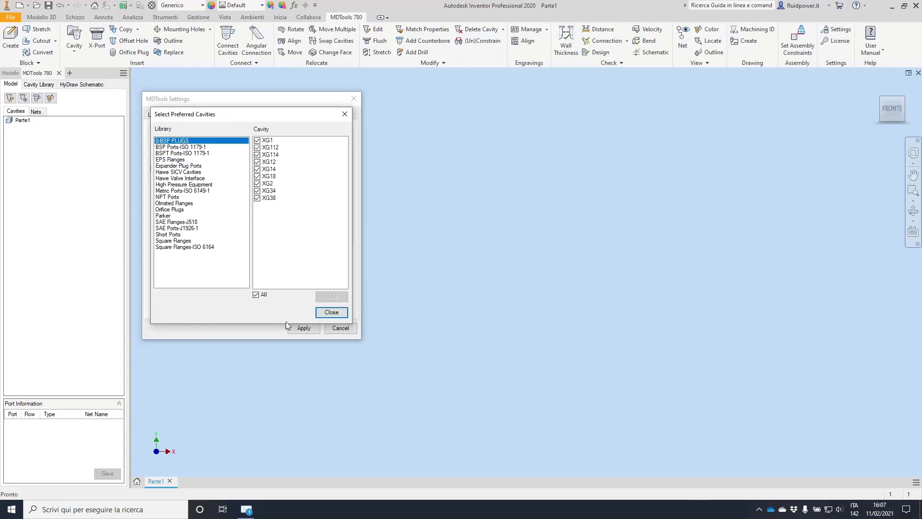
left_click(329, 314)
left_click(304, 328)
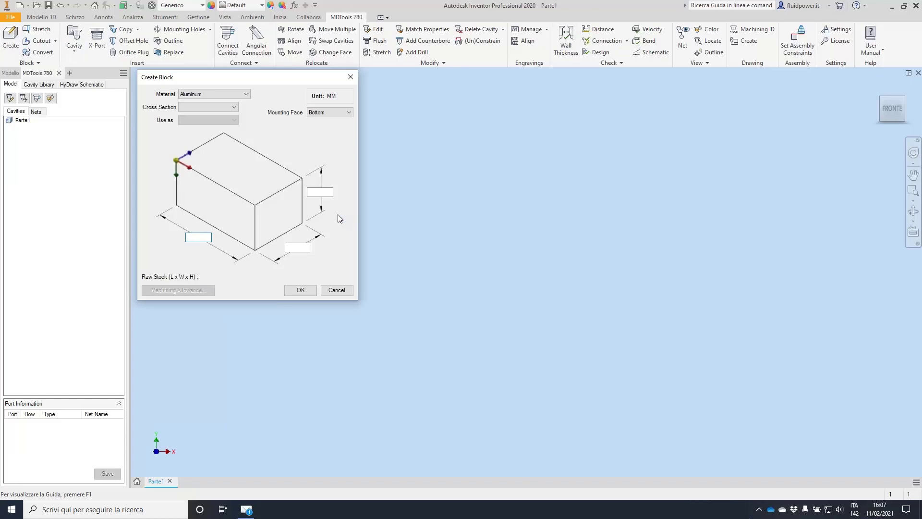
Create an aluminum manifold block 200 mm long, 100 mm wide and 100 mm high
type("200")
key("Tab")
type("100")
key("Tab")
type("1")
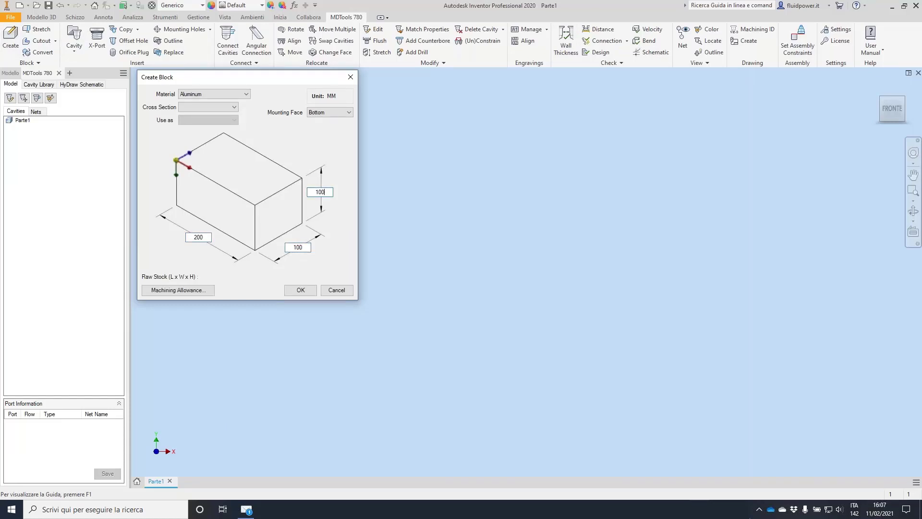
type("00")
key("Return")
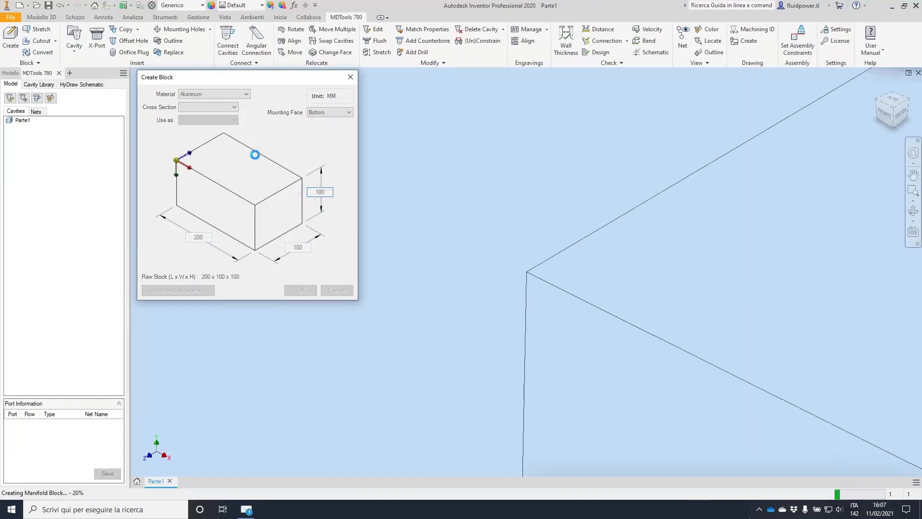
Insert an X-Port plug cavity on the front face of the block, near its left end
left_click(97, 40)
left_click(249, 176)
left_click(213, 203)
left_click(242, 221)
left_click(126, 229)
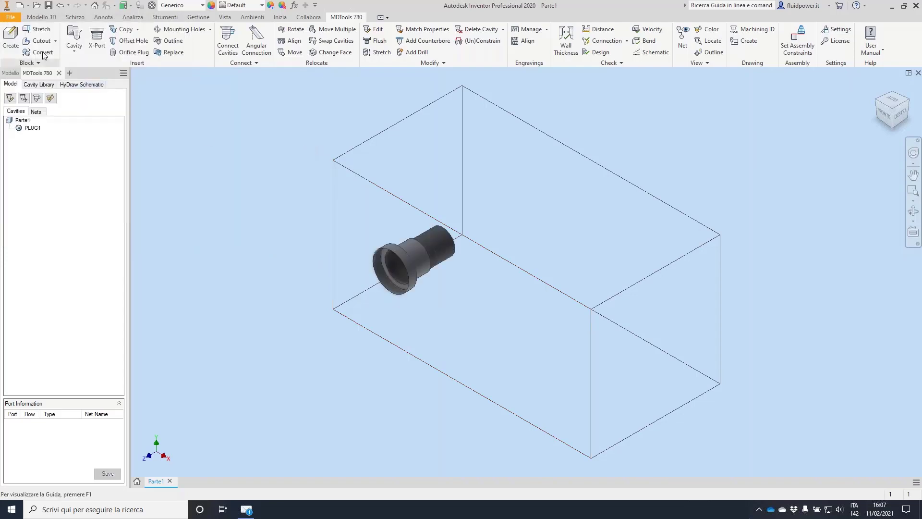
Save the block part as TestPlug in the MDTools Webinar 3 folder
left_click(48, 5)
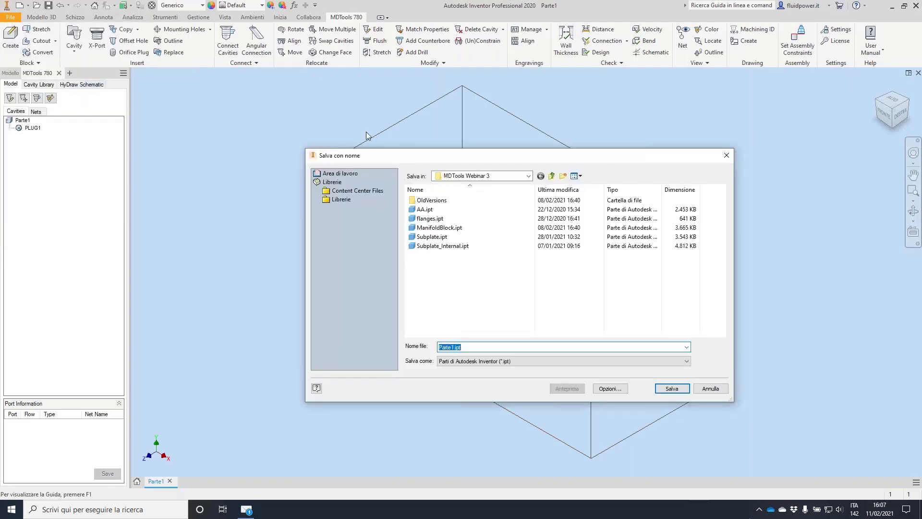
type("TestPlug")
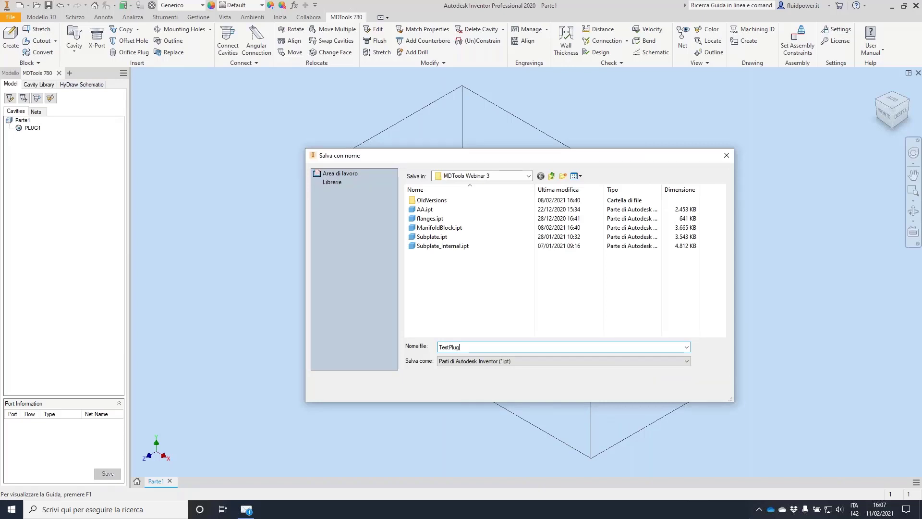
key("Return")
Create a new assembly from the Standard.iam template
key("ctrl+n")
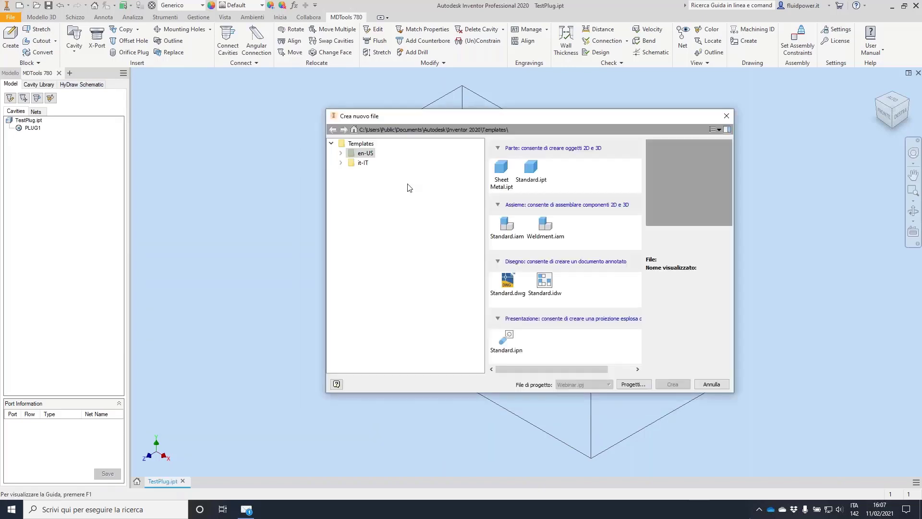
double_click(507, 230)
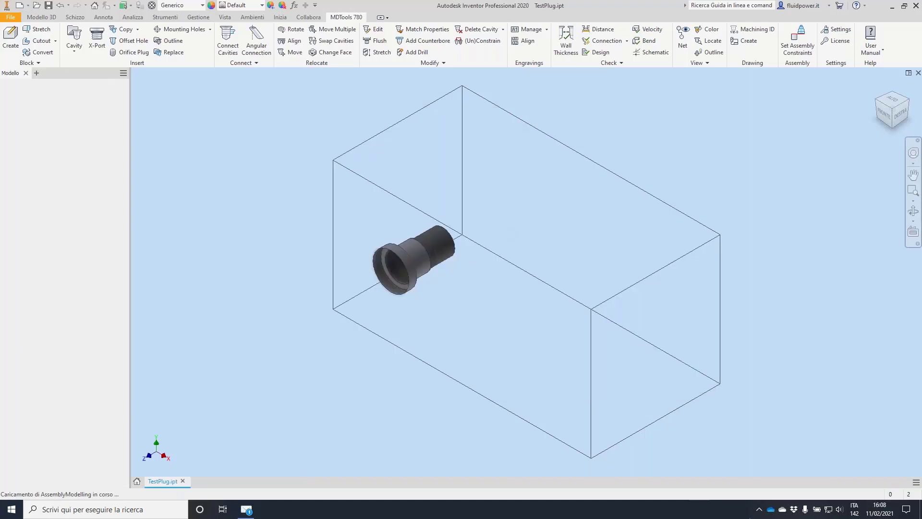
Place the TestPlug block from the MDTools Webinar 3 folder in the assembly and insert its matching plug model automatically
left_click(437, 17)
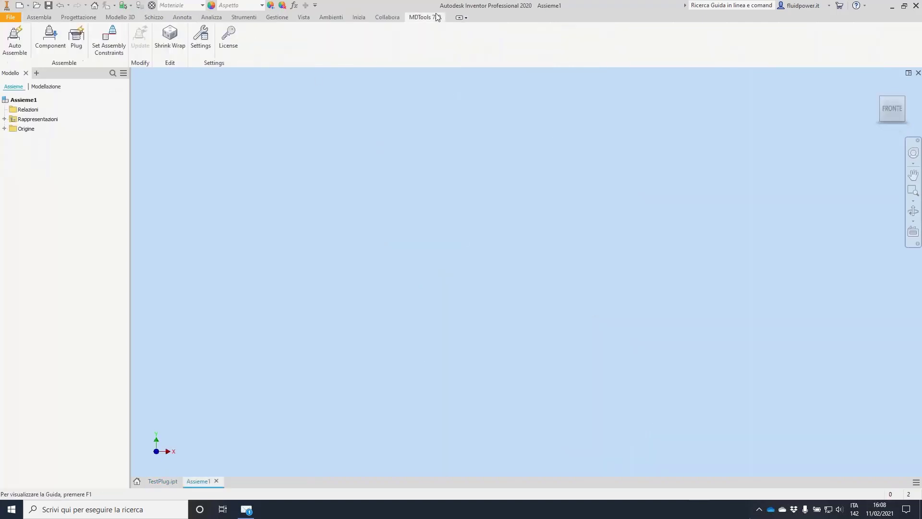
left_click(77, 36)
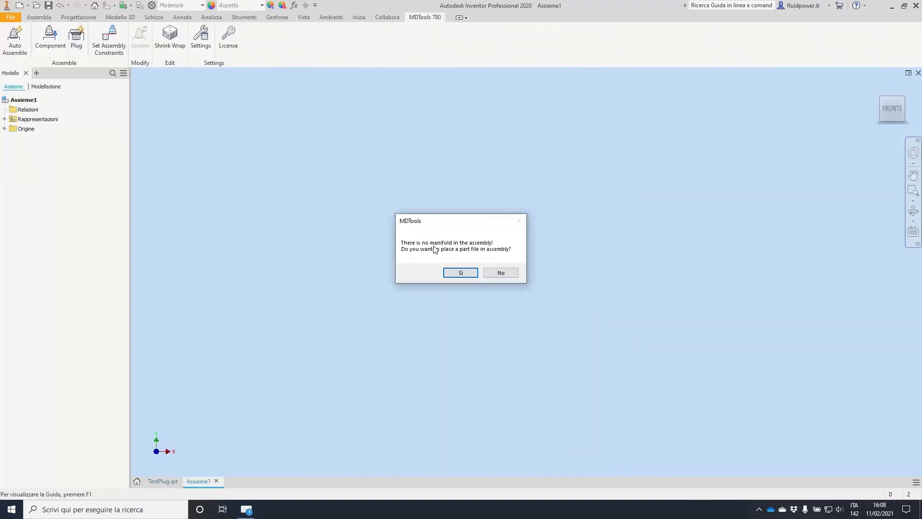
left_click(460, 272)
left_click(345, 176)
left_click(346, 175)
double_click(454, 272)
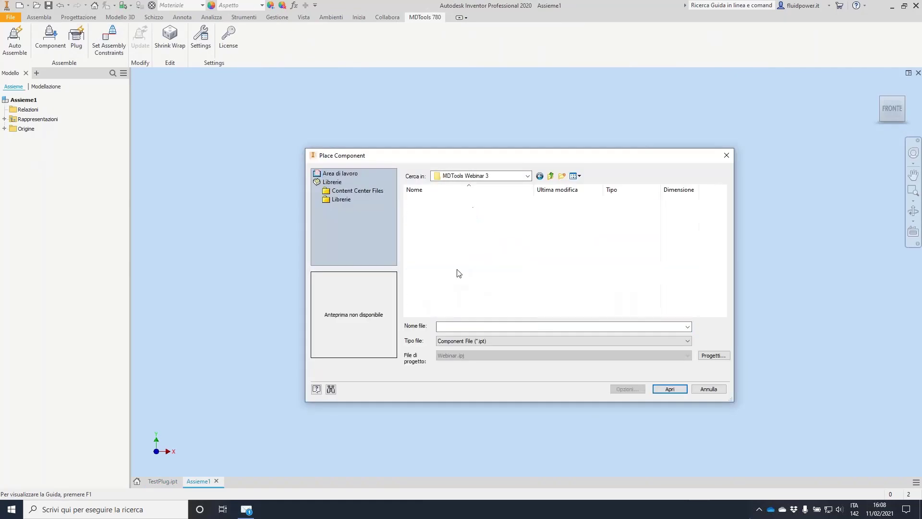
double_click(440, 255)
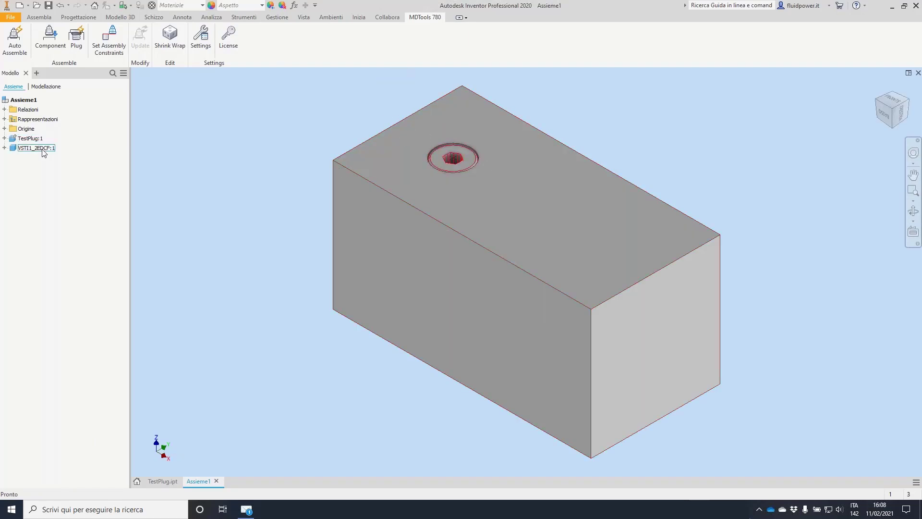
key("F6")
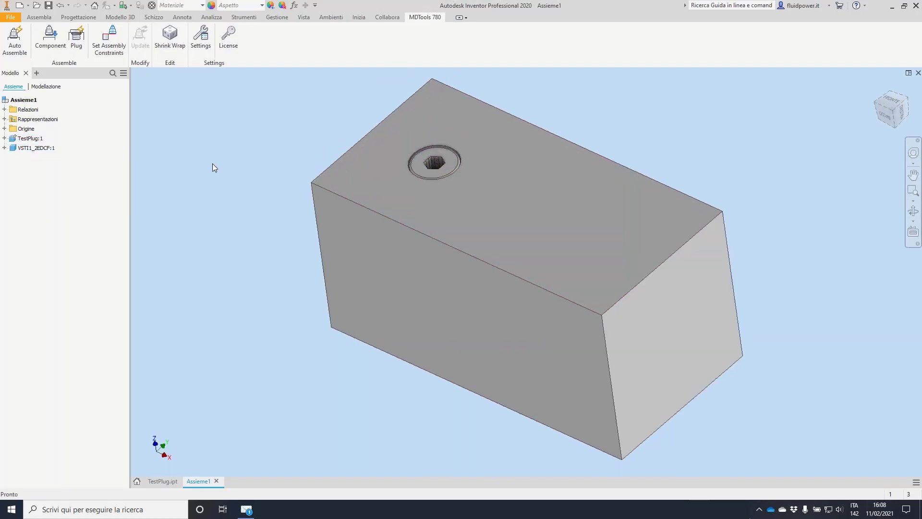
key("F6")
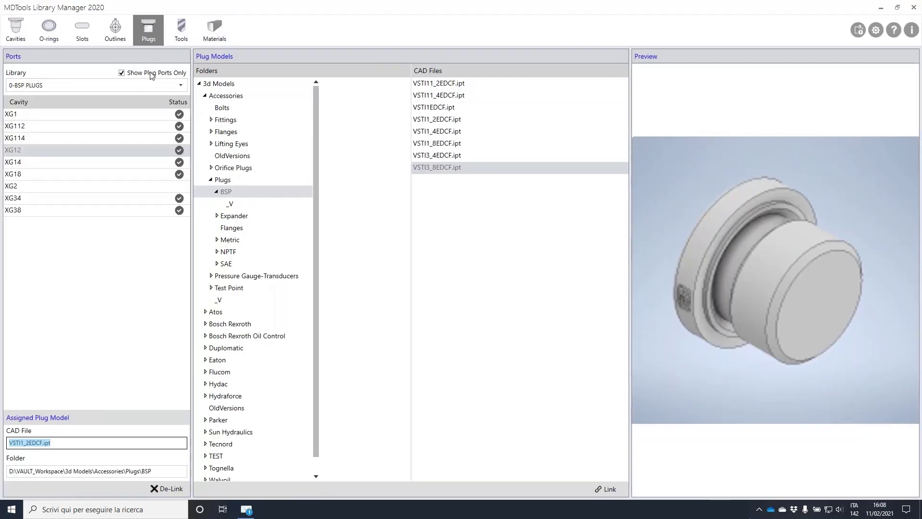
In the Expander Plug Ports library, link cavity MB-600-030 to the MB 600-030.ipt model in the Expander plugs folder
left_click(181, 86)
left_click(182, 86)
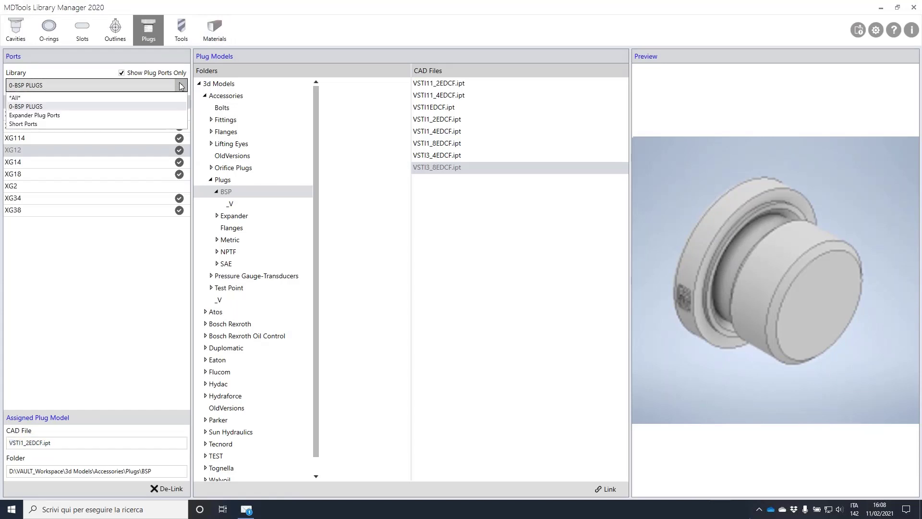
left_click(47, 115)
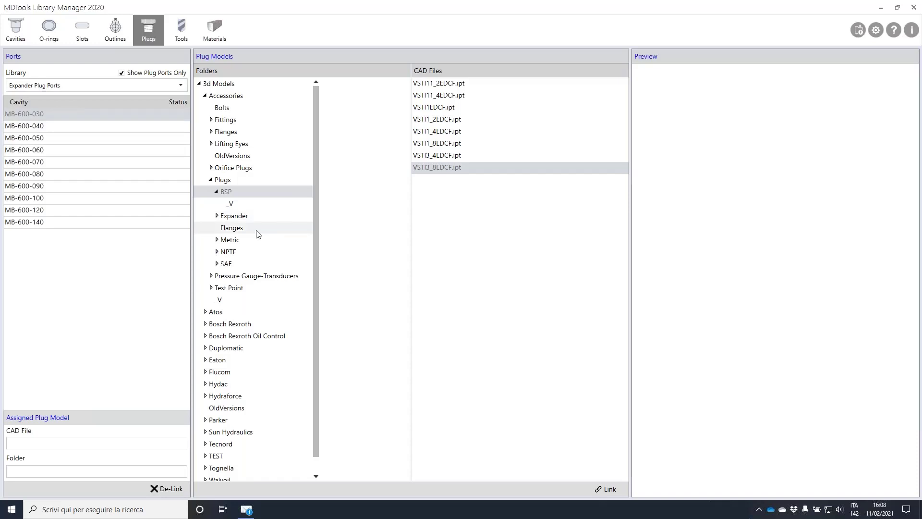
left_click(240, 215)
left_click(461, 84)
left_click(608, 488)
Link cavities MB-600-040, MB-600-050 and MB-600-060 to their matching MB 600-040, 600-050 and 600-060 expander plug models
left_click(68, 126)
left_click(437, 95)
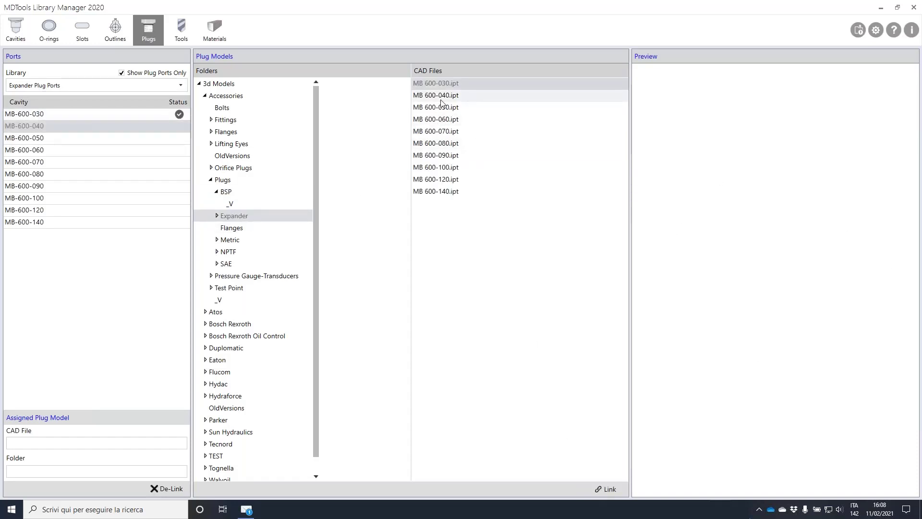
left_click(607, 489)
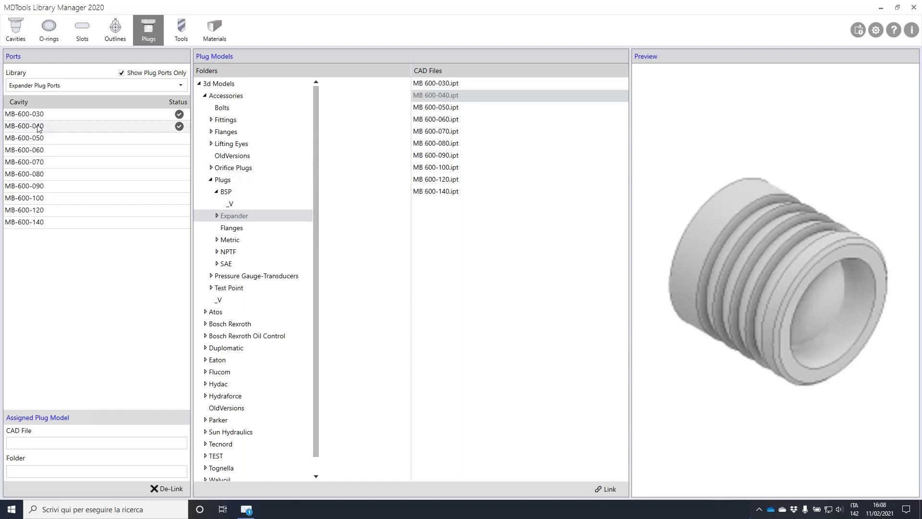
left_click(123, 138)
left_click(460, 108)
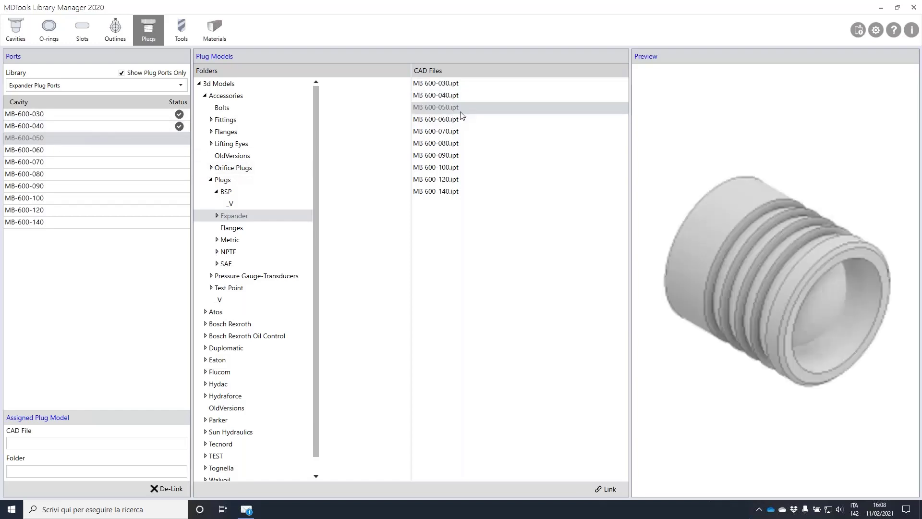
left_click(606, 489)
left_click(97, 151)
left_click(436, 119)
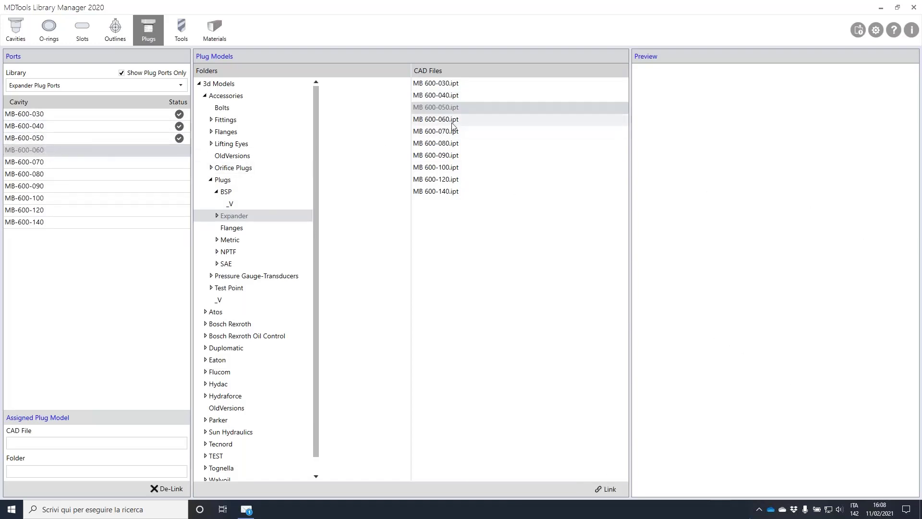
left_click(608, 488)
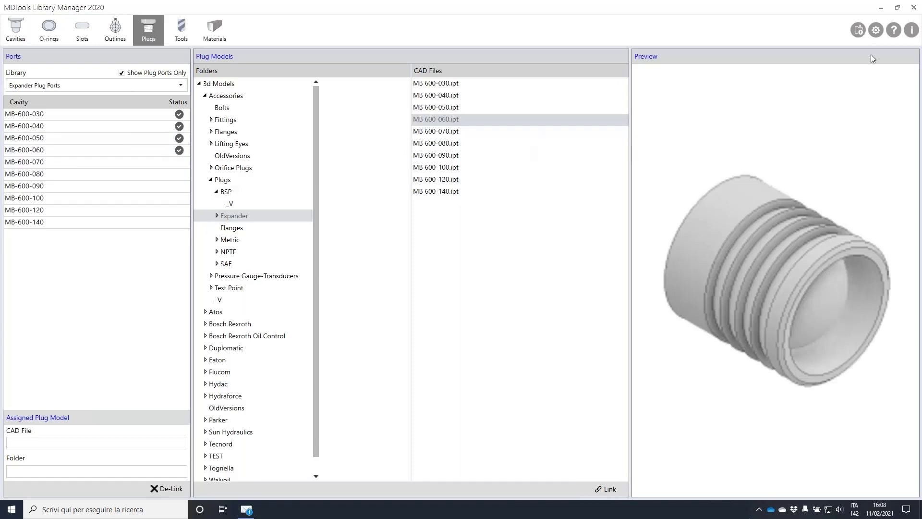
Check the library units and the MDTools and plug model library paths in the library options
left_click(880, 33)
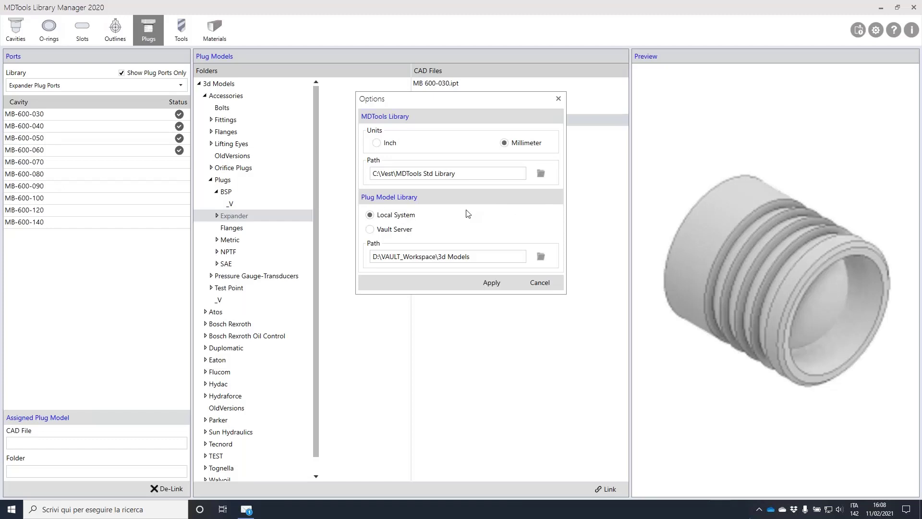
left_click(552, 282)
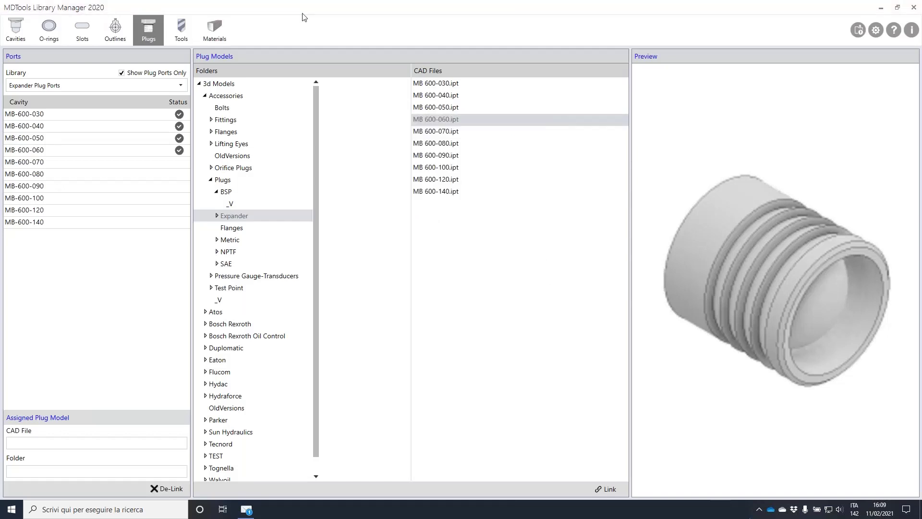
Add a material named C45 Steel of type Plate with a machining allowance of 2 to the materials library
left_click(219, 26)
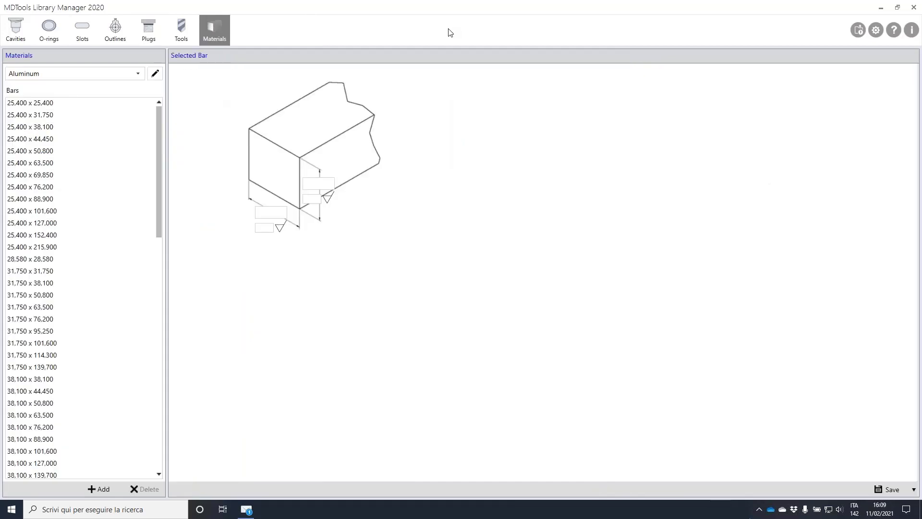
left_click(140, 75)
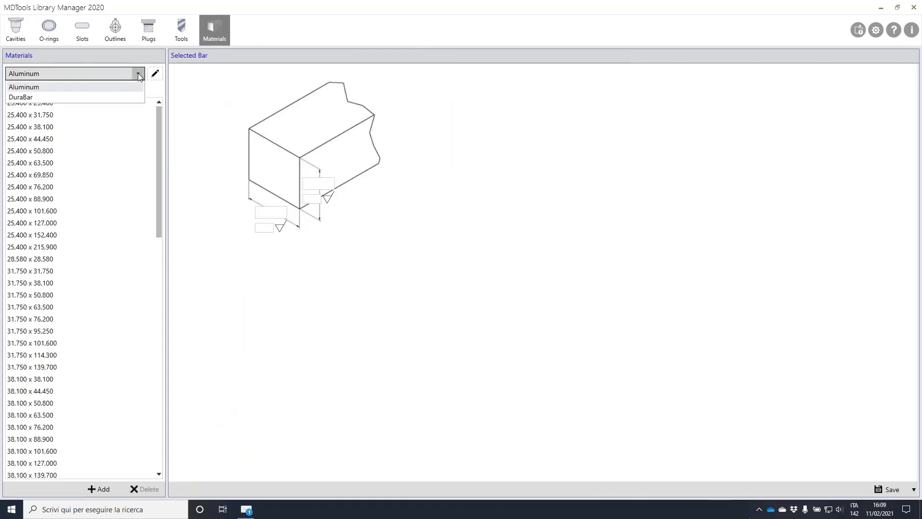
left_click(505, 75)
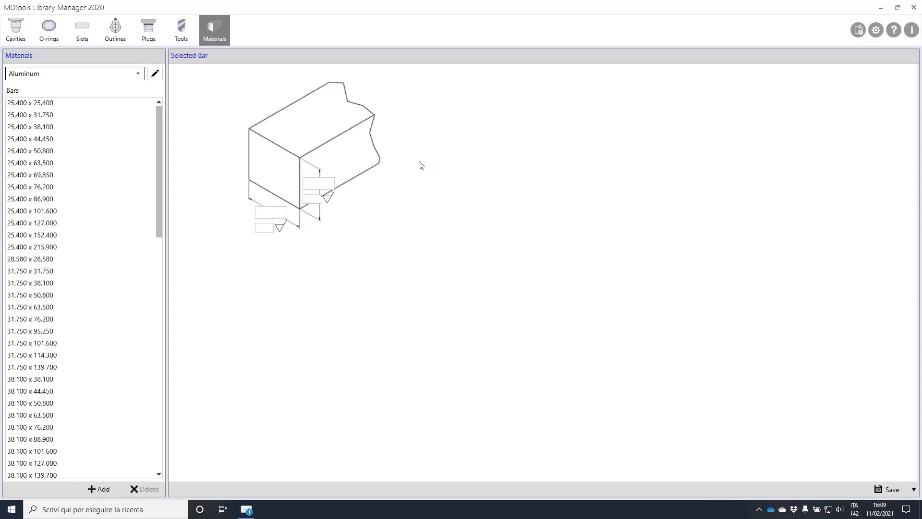
left_click(156, 75)
left_click(482, 333)
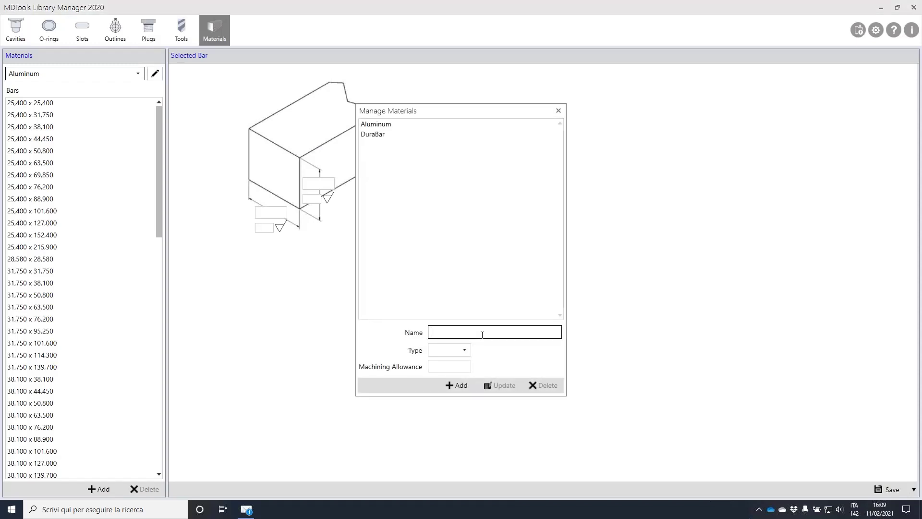
type("C45 sTEEl")
left_click(465, 350)
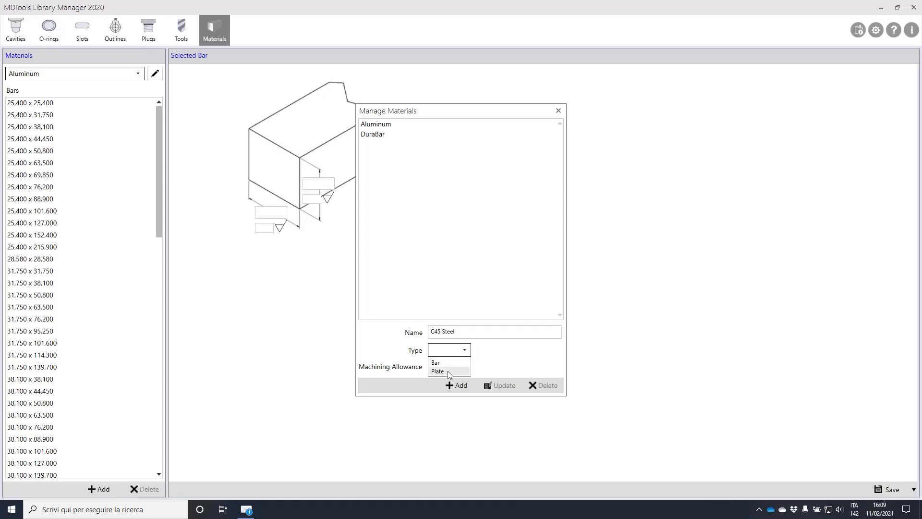
left_click(452, 365)
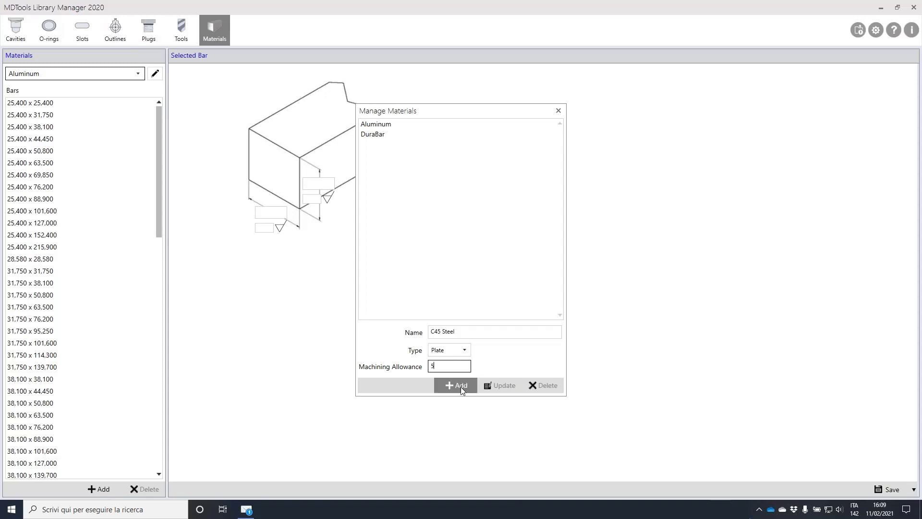
key("BackSpace")
type("2")
left_click(466, 385)
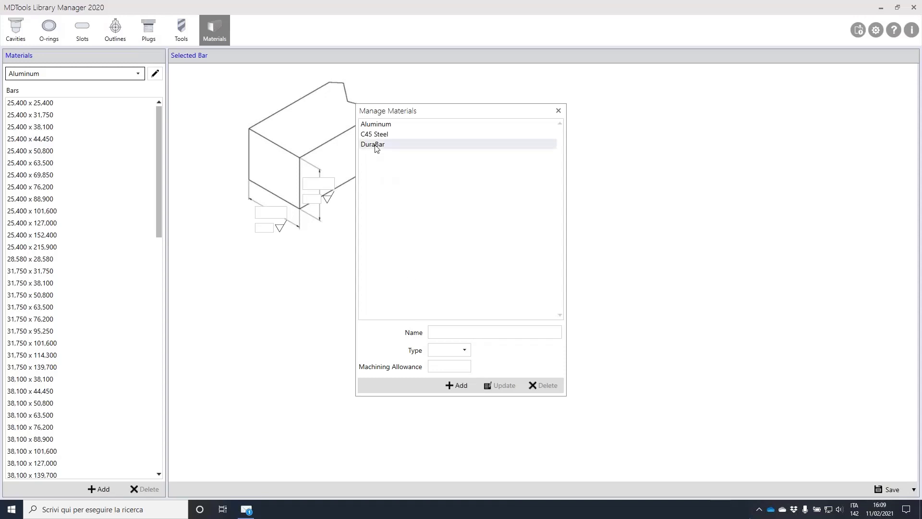
Rename the C45 Steel material to C45 Steel Plate
left_click(388, 137)
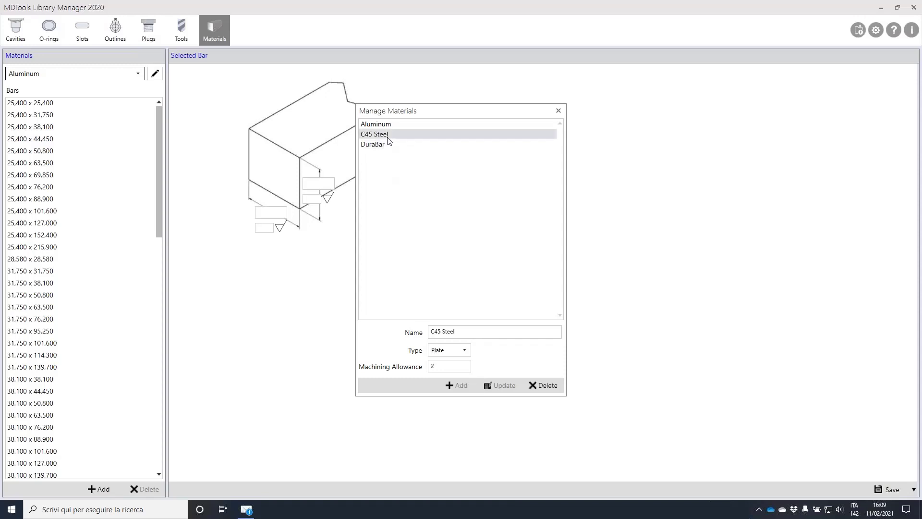
left_click(469, 330)
type("Plate")
left_click(500, 384)
left_click(504, 286)
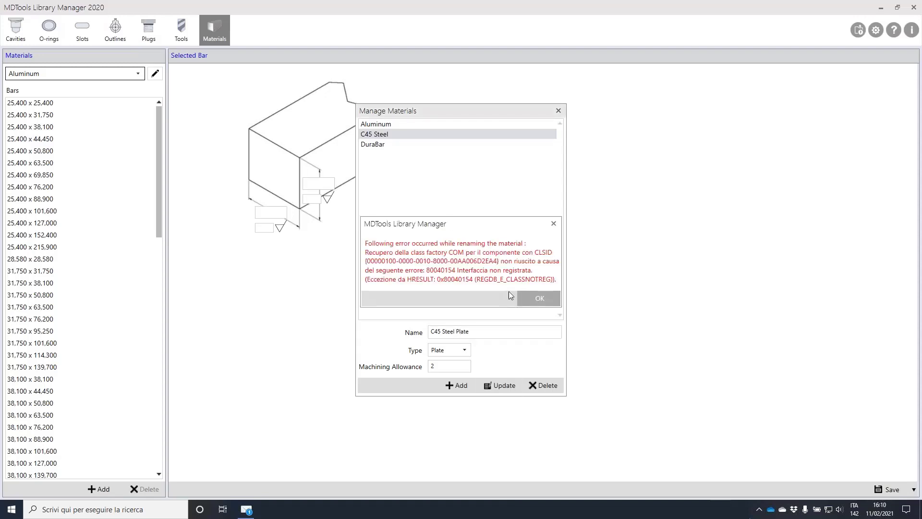
left_click(537, 298)
Add a second material named C45 Steel Bar of type Bar with a machining allowance of 2
left_click(448, 331)
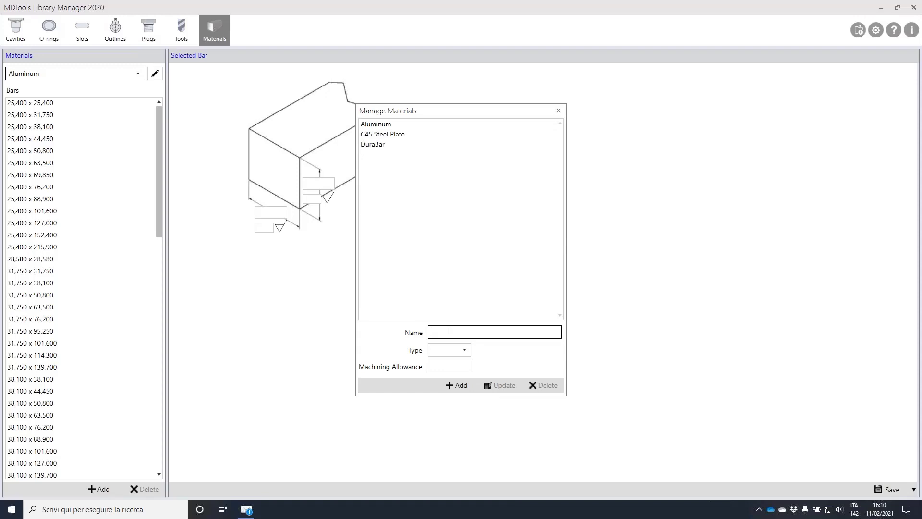
type("C45 St")
left_click(464, 350)
left_click(451, 360)
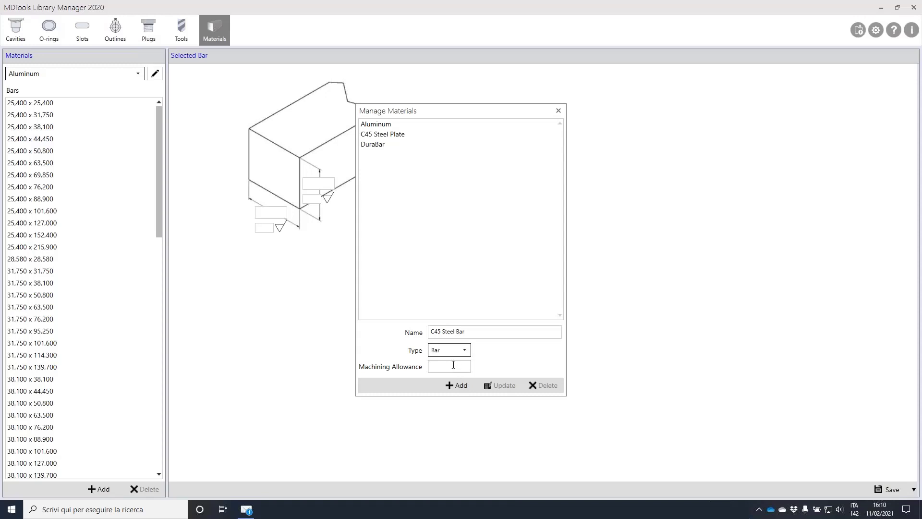
left_click(455, 367)
left_click(466, 385)
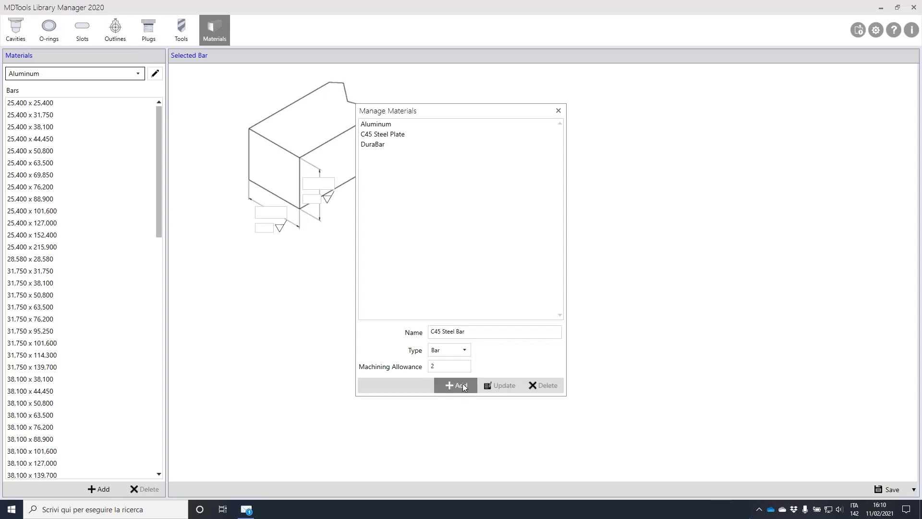
left_click(559, 111)
Add a 150 x 150 bar size to the C45 Steel Bar material and save it
left_click(142, 73)
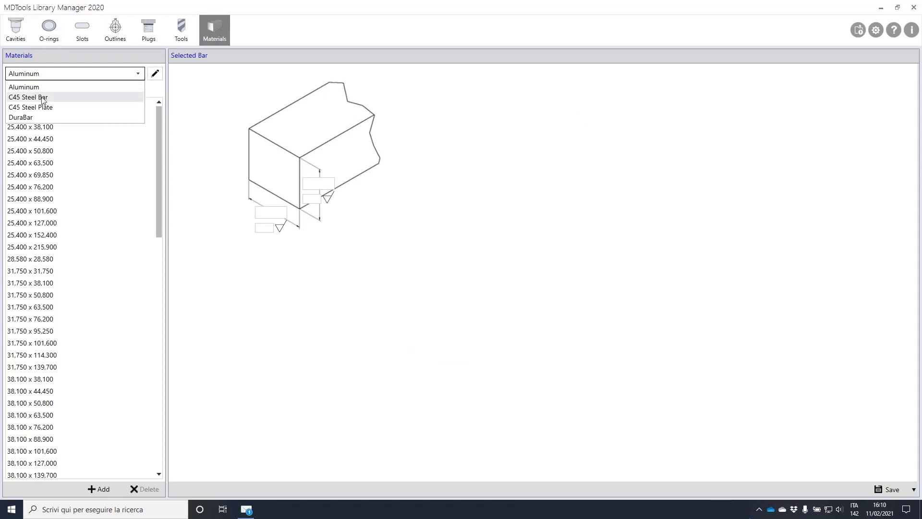
left_click(42, 97)
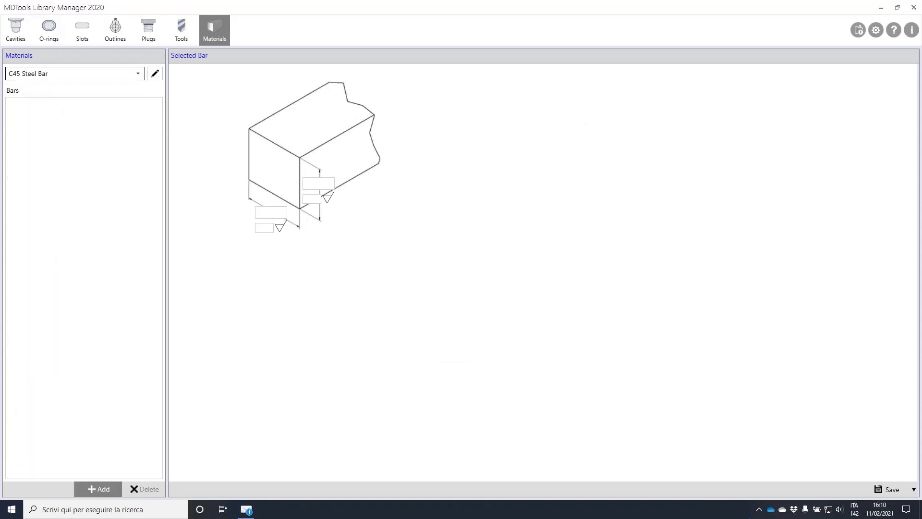
left_click(105, 491)
left_click(326, 185)
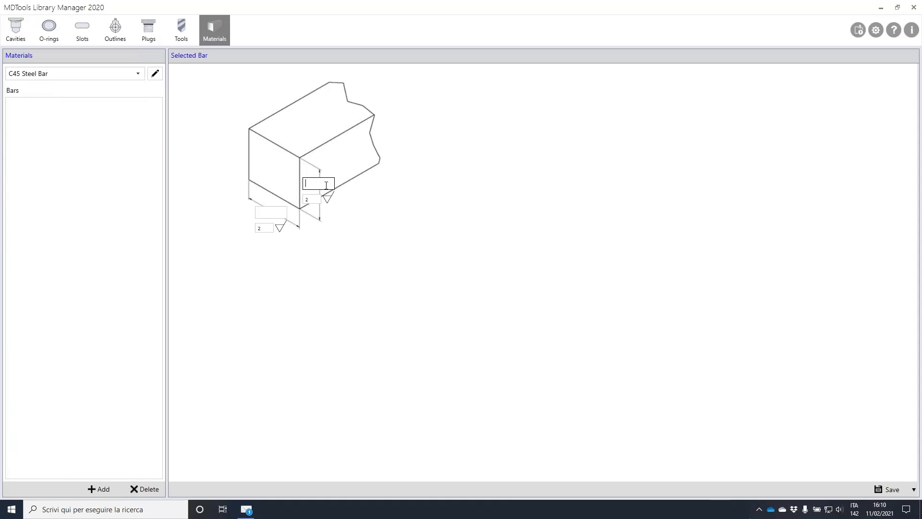
type("150")
left_click(271, 212)
type("540")
key("BackSpace")
key("BackSpace")
type("150")
left_click(887, 489)
Set both bar dimensions to 200 and save them as a new 200 x 200 size of C45 Steel Bar
double_click(324, 186)
type("20")
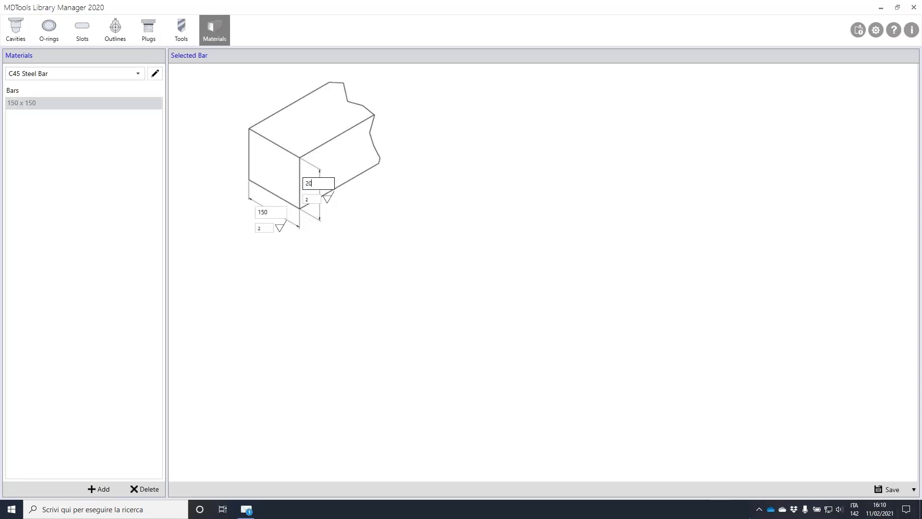
key("Tab")
key("Tab")
type("200")
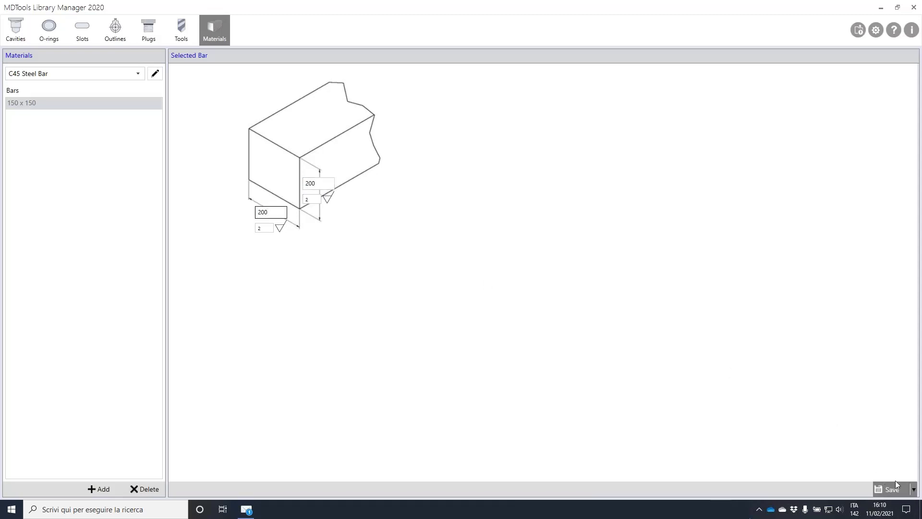
left_click(914, 490)
left_click(888, 473)
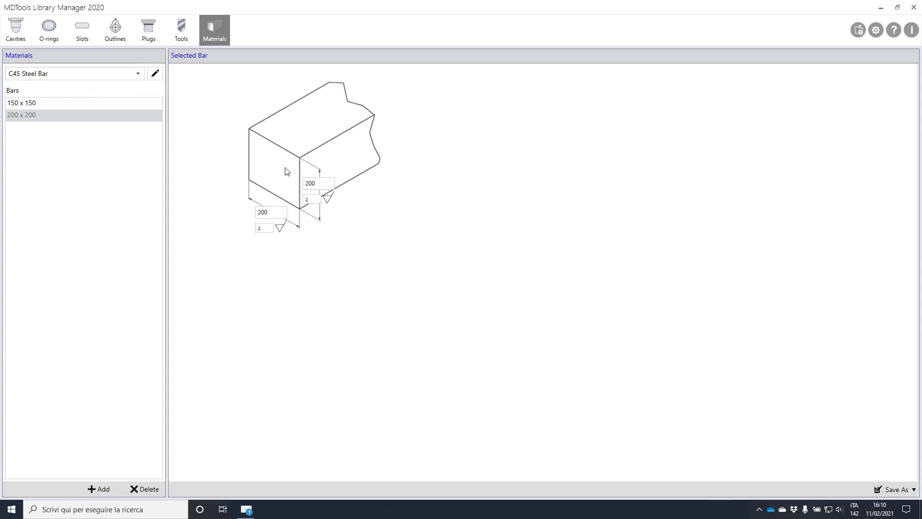
Add a plate thickness of 150 with a machining allowance of 2 to the C45 Steel Plate material and save it
left_click(139, 73)
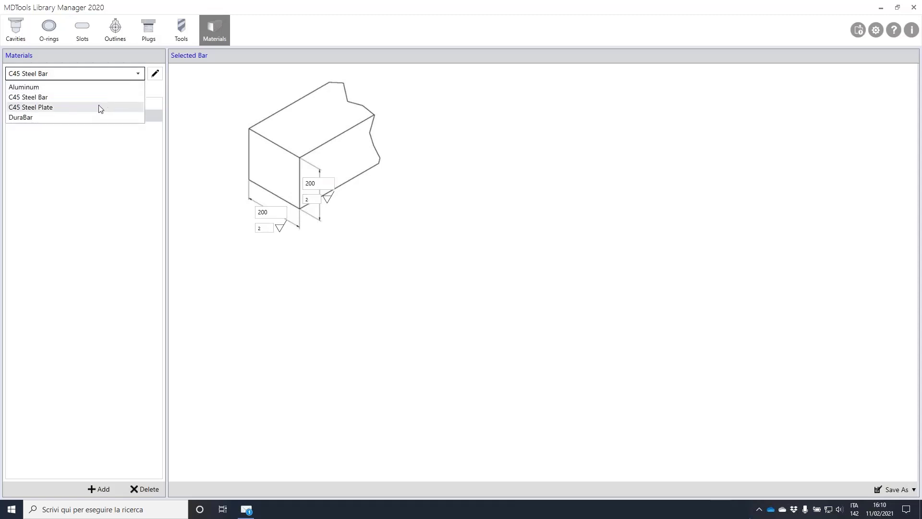
left_click(91, 107)
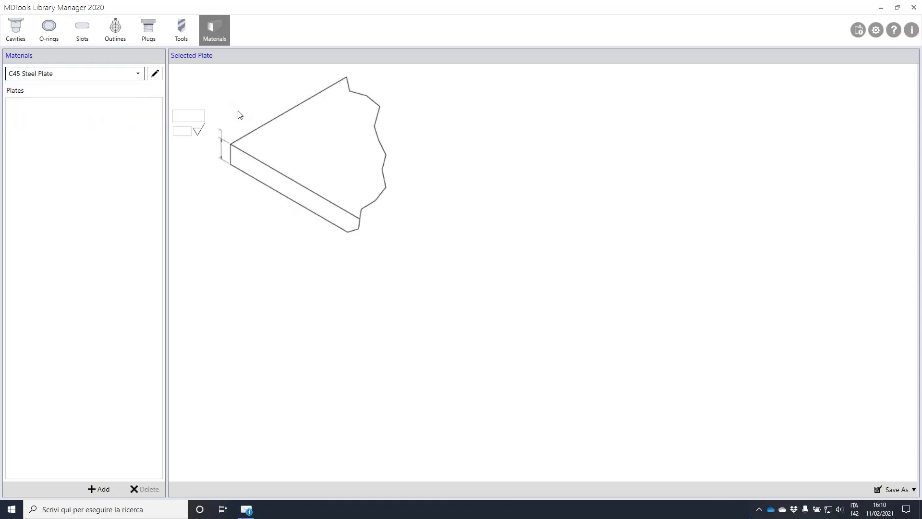
left_click(193, 115)
type("1500")
left_click(182, 131)
type("2")
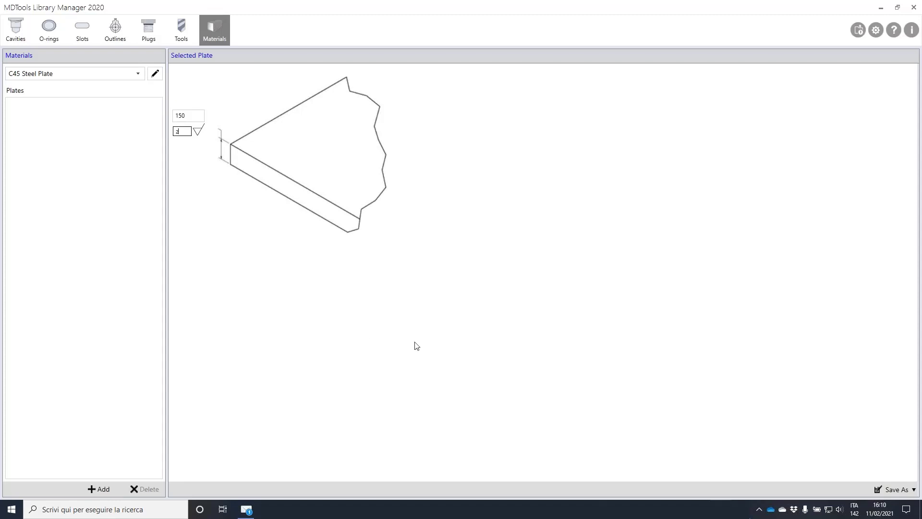
left_click(913, 489)
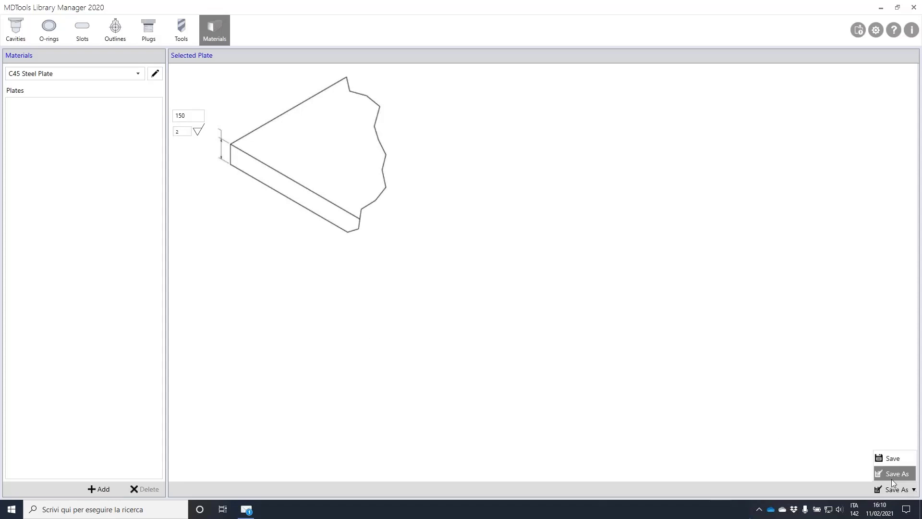
left_click(889, 457)
left_click(485, 285)
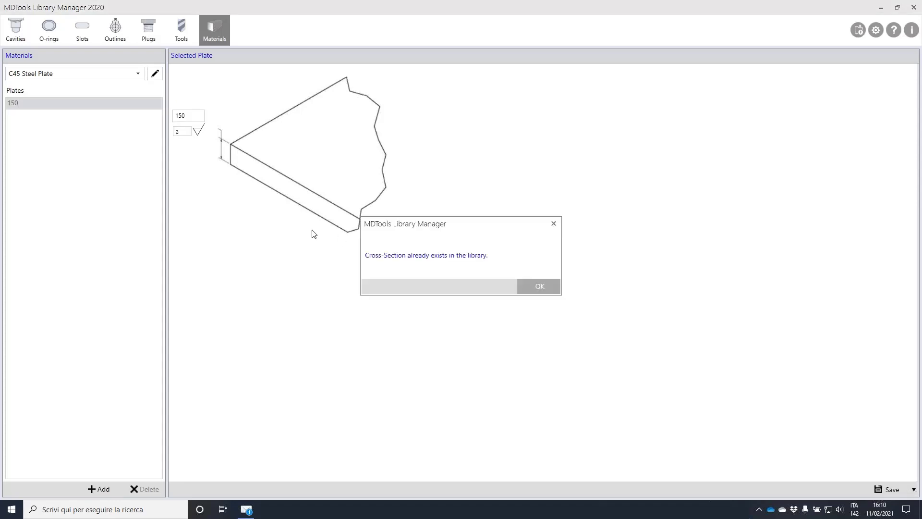
left_click(543, 286)
Save 200 and 250 as two additional plate thicknesses of C45 Steel Plate
type("200")
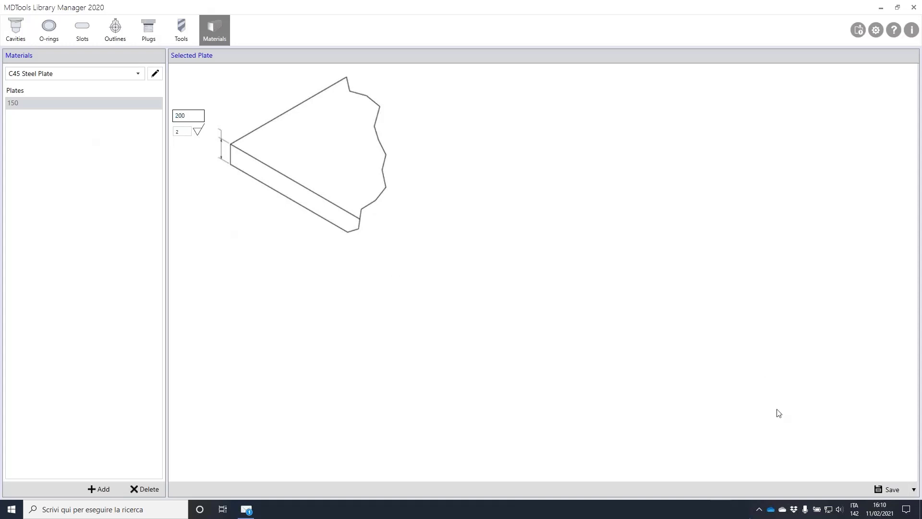
left_click(913, 489)
left_click(896, 473)
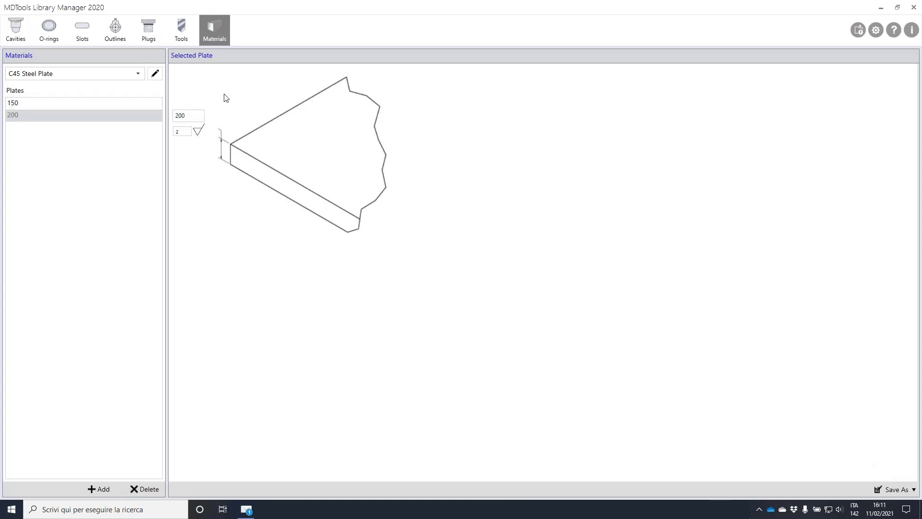
left_click(192, 114)
type("2")
left_click(889, 490)
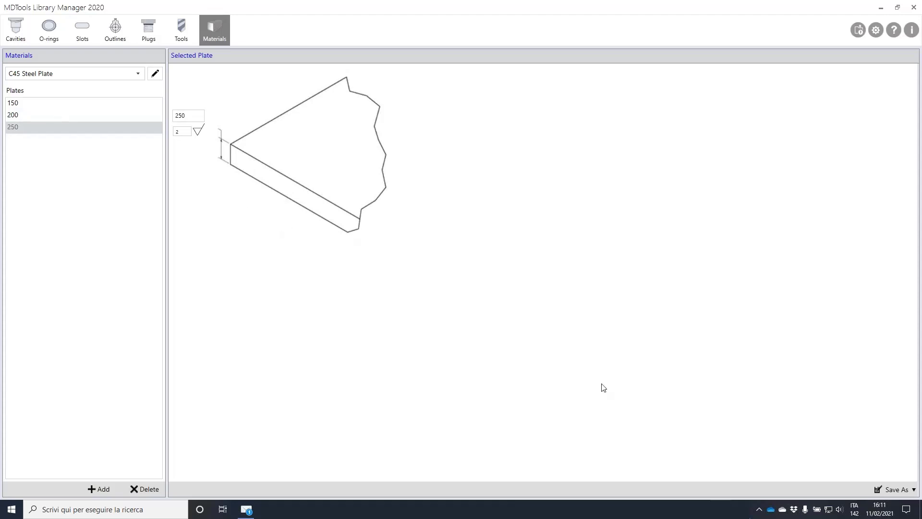
Switch to Autodesk Inventor and close the Assieme1 assembly and the TestPlug part
left_click(913, 7)
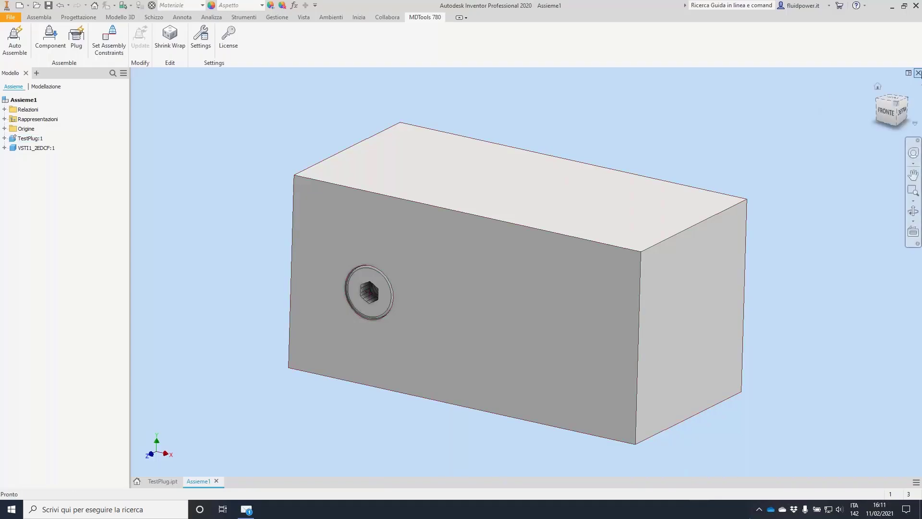
left_click(917, 73)
left_click(432, 274)
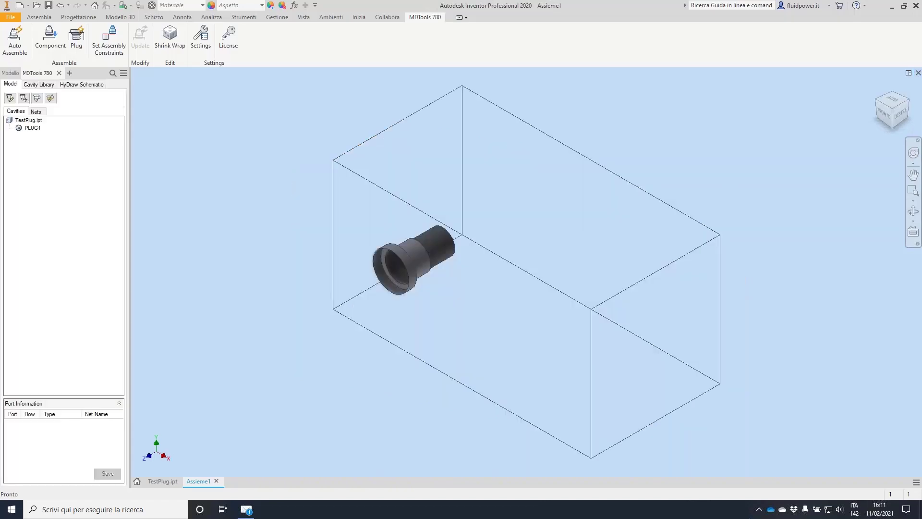
left_click(917, 73)
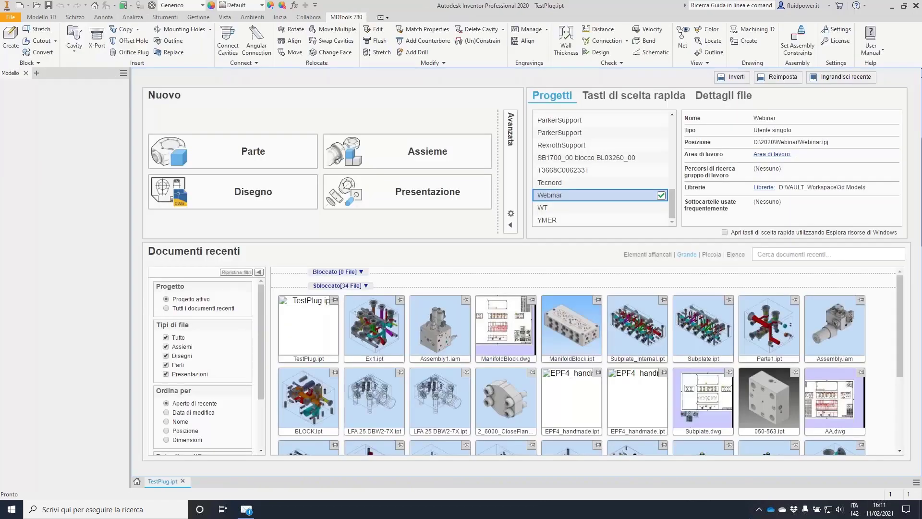
Create a new part and open the MDTools block creation settings
left_click(230, 150)
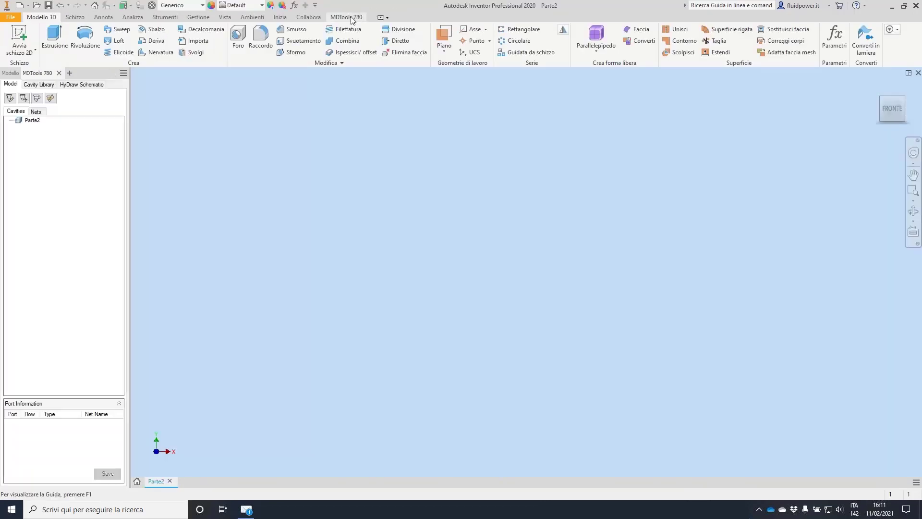
left_click(351, 16)
left_click(11, 42)
Configure the block as C45 Steel Bar with the 150 x 150 cross section as width and height, and a length of 200
left_click(245, 96)
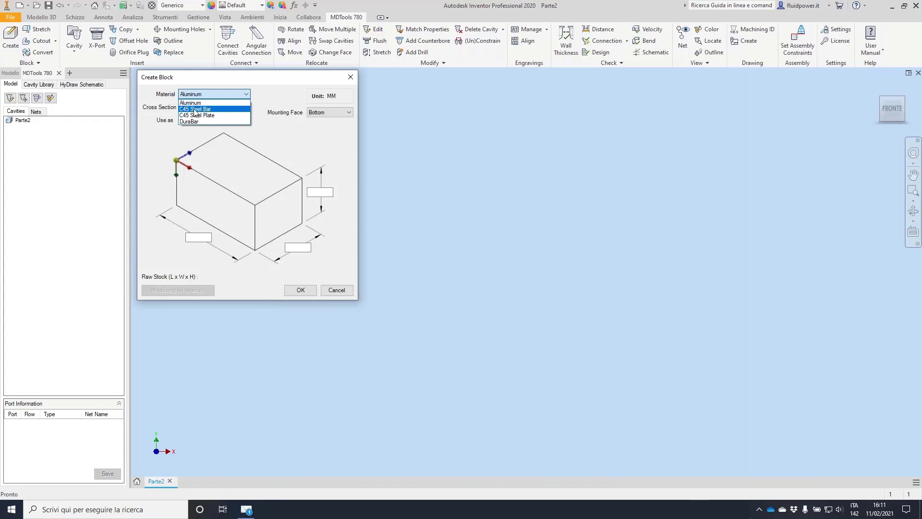
left_click(203, 109)
left_click_drag(211, 77, 327, 83)
left_click(349, 113)
left_click(317, 121)
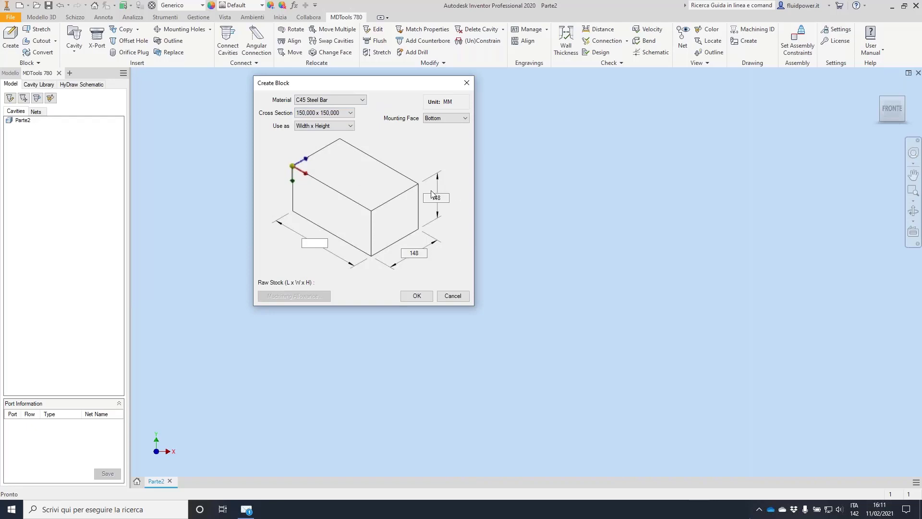
left_click(447, 200)
key("Tab")
key("shift+Tab")
left_click(324, 241)
type("200")
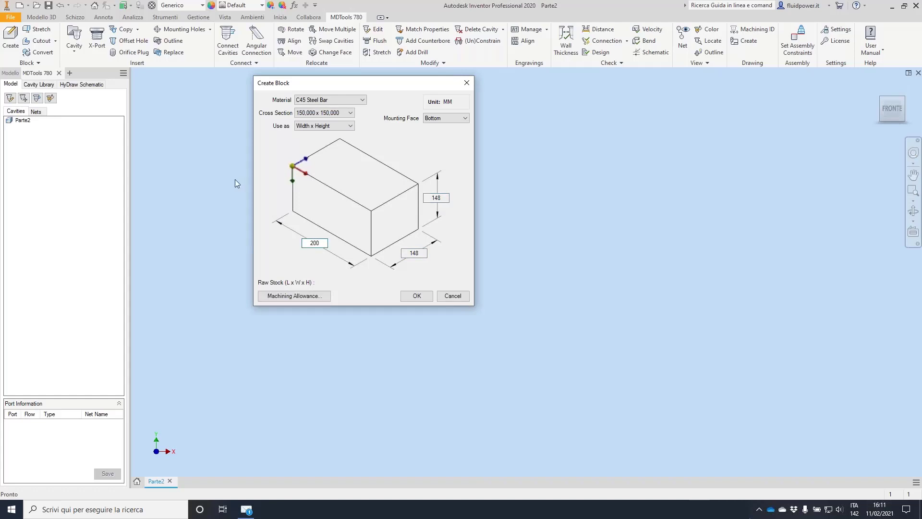
Inspect the block's machining allowance in both library and manual modes and dismiss it without changes
left_click(309, 294)
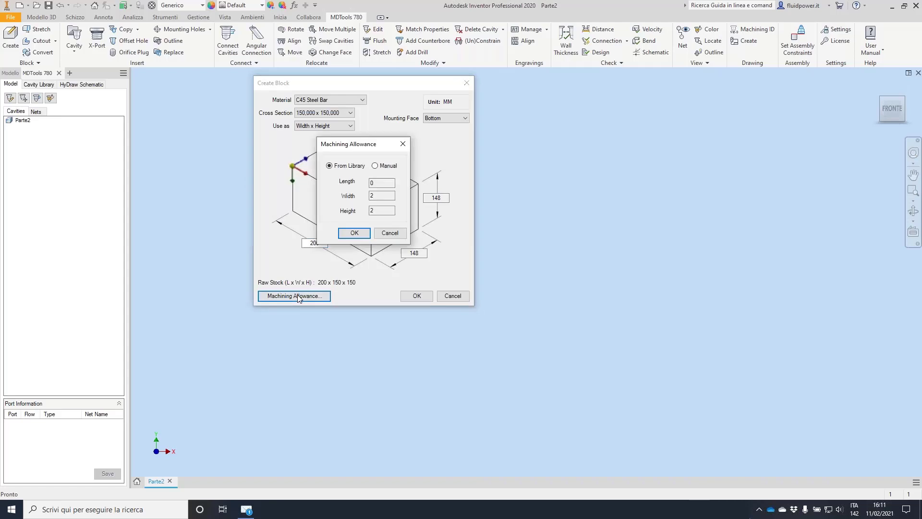
left_click(376, 166)
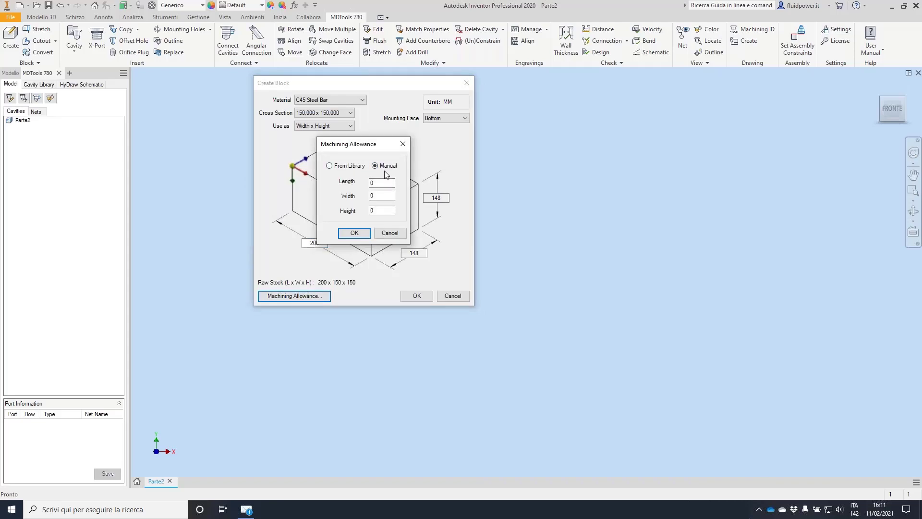
left_click(329, 165)
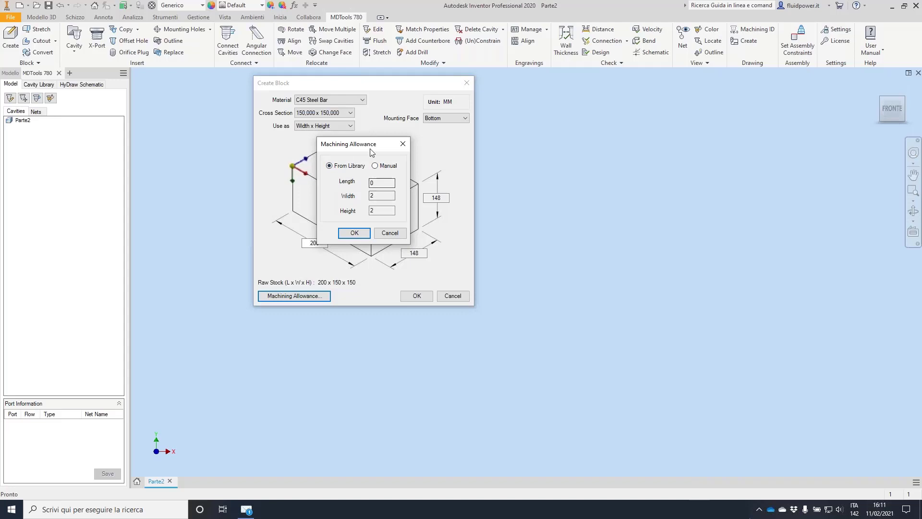
left_click_drag(374, 146, 200, 153)
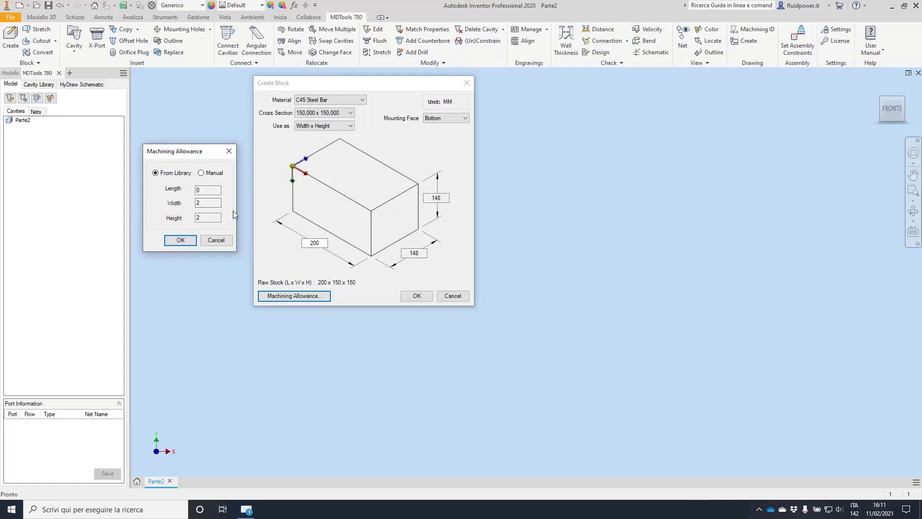
left_click(216, 240)
Switch the block's material to C45 Steel Plate and pick a plate thickness
left_click(358, 102)
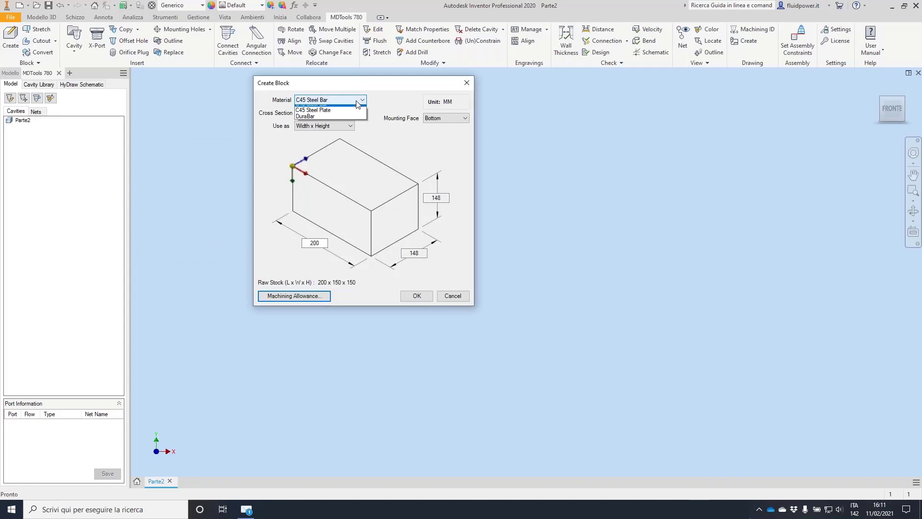
left_click(330, 120)
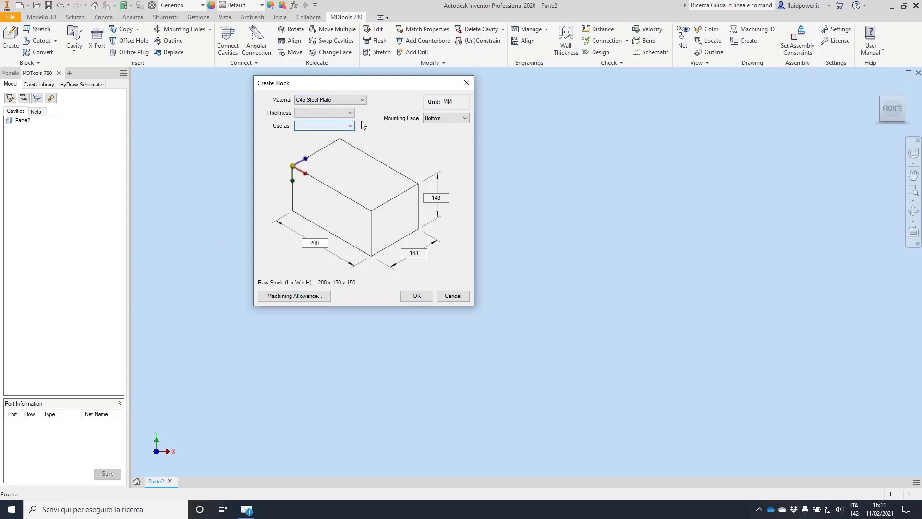
left_click(326, 113)
left_click(314, 120)
left_click(318, 243)
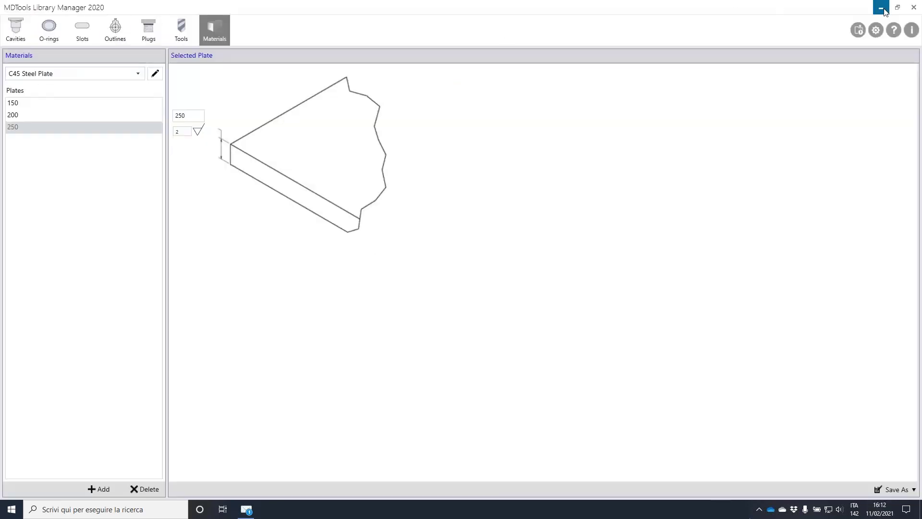
Return to Autodesk Inventor and set up the block as C45 Steel Plate with a thickness of 200
left_click(881, 8)
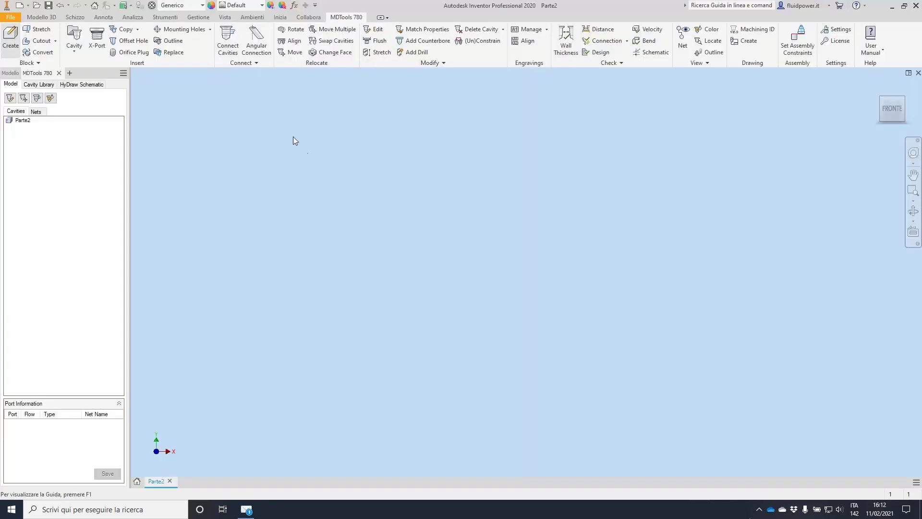
left_click(231, 93)
left_click(223, 109)
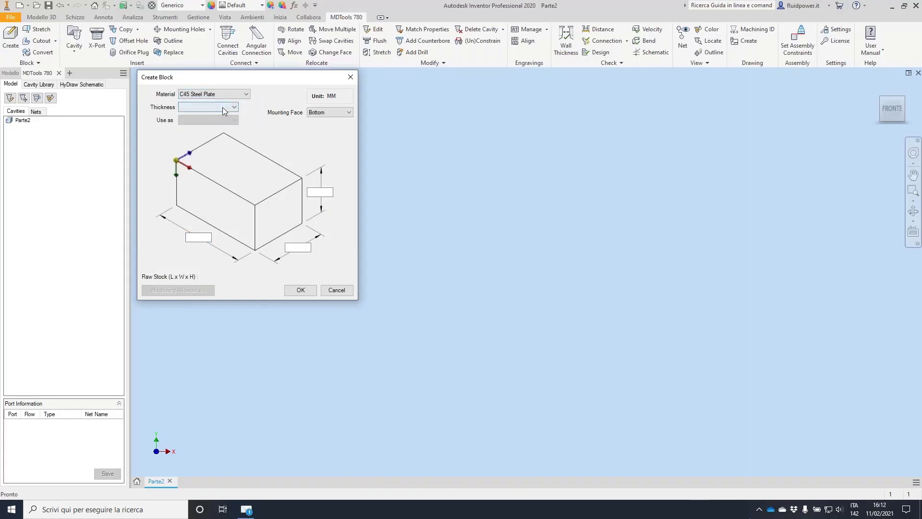
left_click(223, 108)
left_click(200, 122)
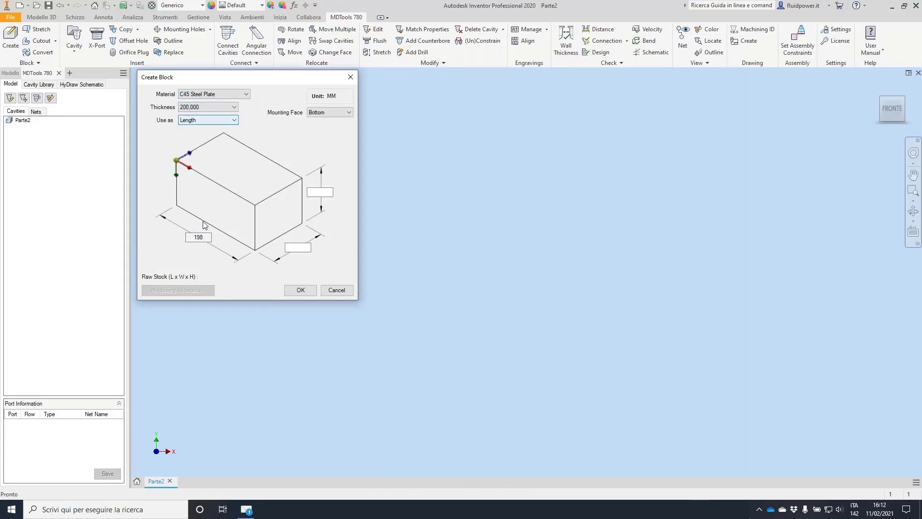
Try the plate thickness as width and height, settle on length, set the block's height to 200, fill in its width and create it
left_click(222, 120)
left_click(209, 135)
left_click(221, 120)
left_click(207, 139)
left_click(234, 120)
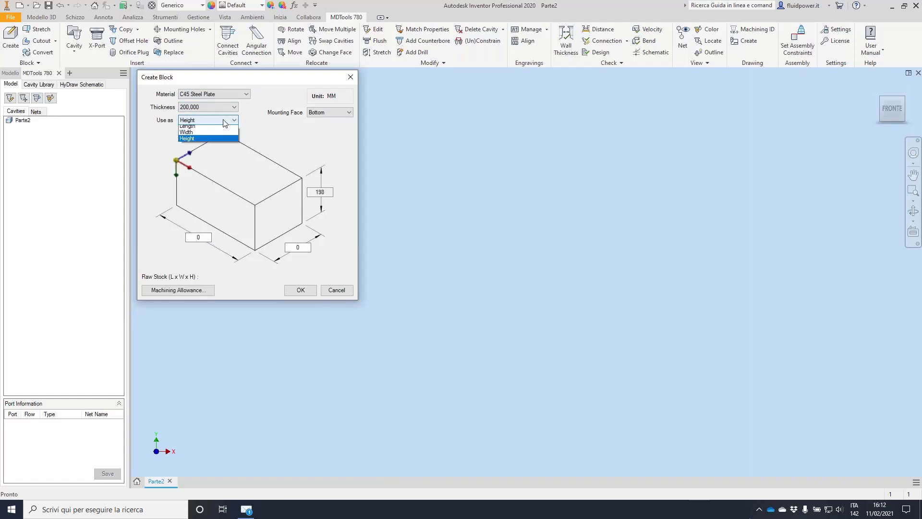
left_click(207, 128)
left_click(325, 193)
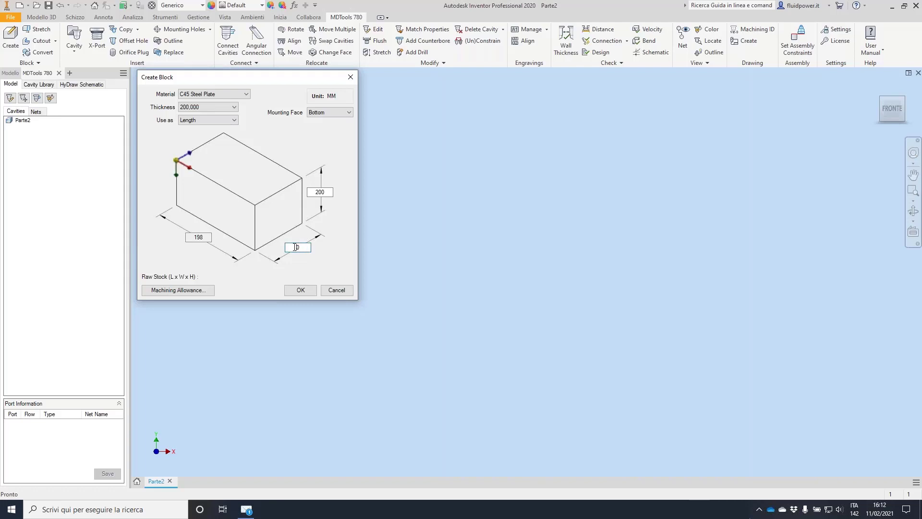
left_click(300, 290)
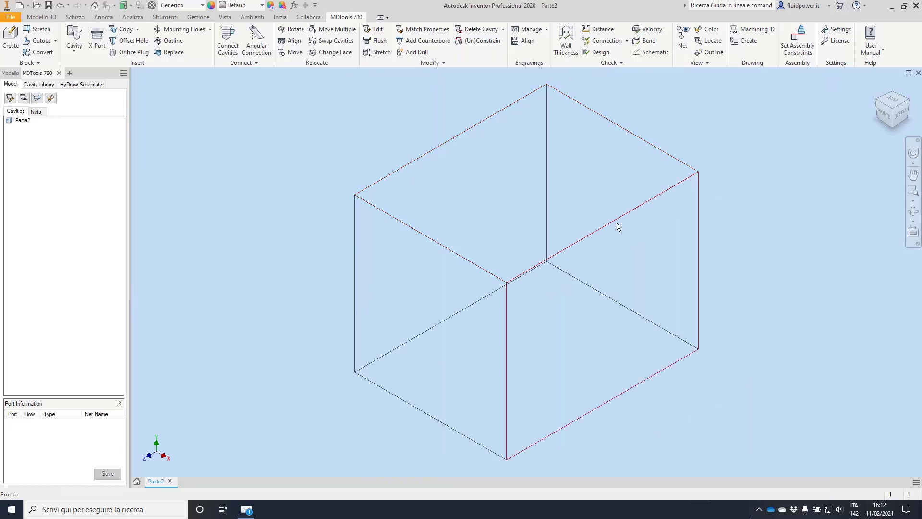
Review the available materials in the part's physical iProperties, close them unchanged and switch back to MDTools Library Manager
mouse_move(720, 497)
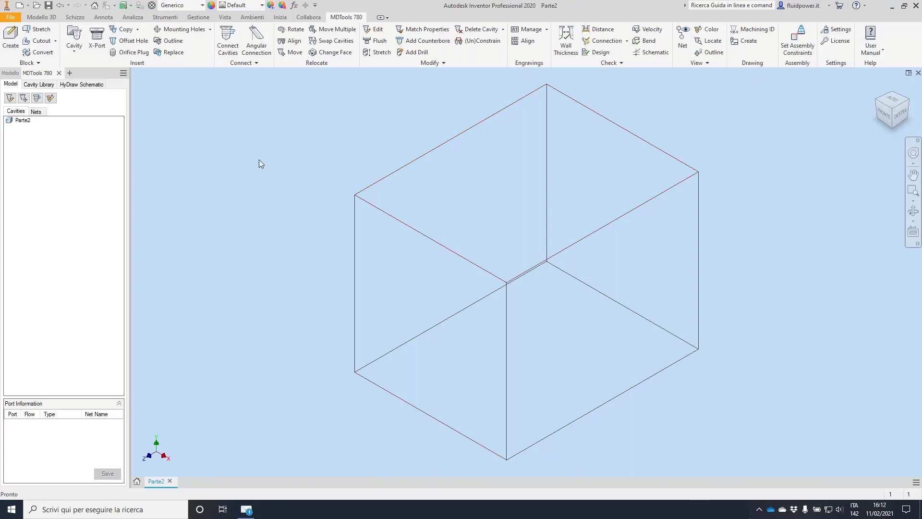
left_click(10, 73)
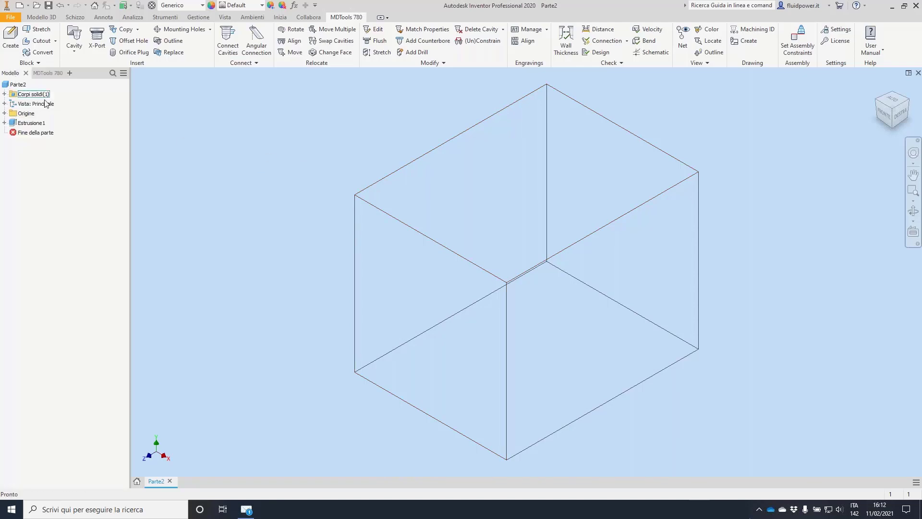
right_click(18, 84)
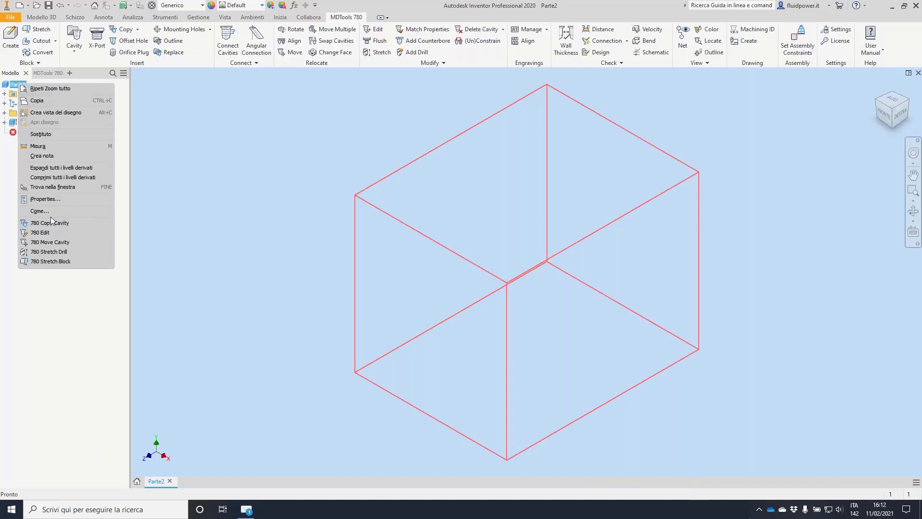
left_click(60, 199)
left_click(618, 170)
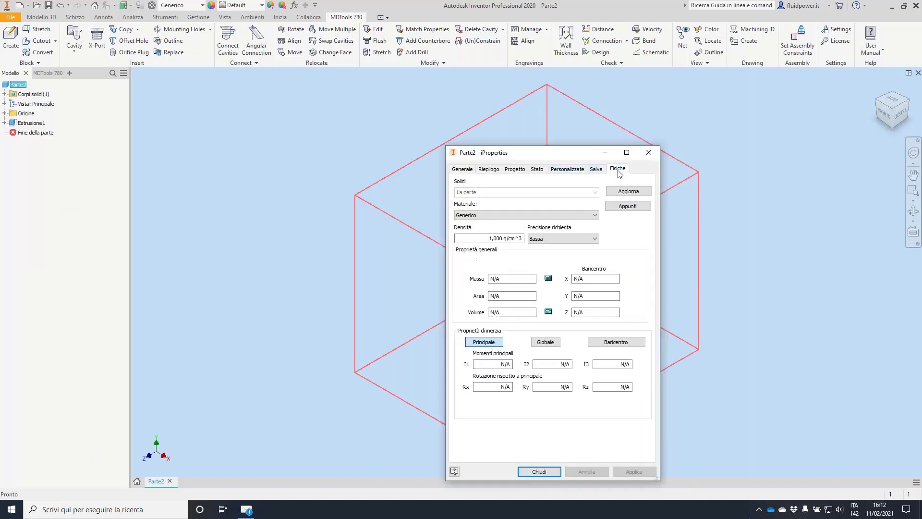
left_click(593, 216)
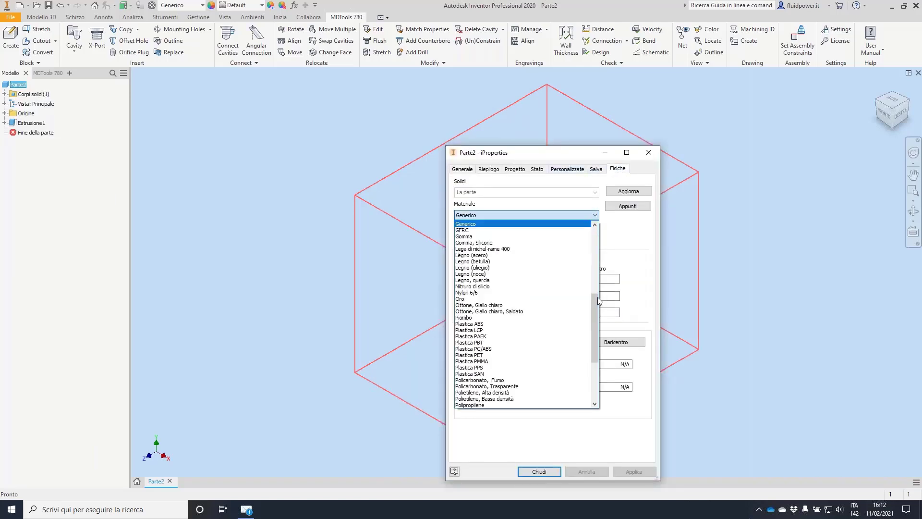
left_click_drag(595, 310, 596, 252)
left_click(648, 153)
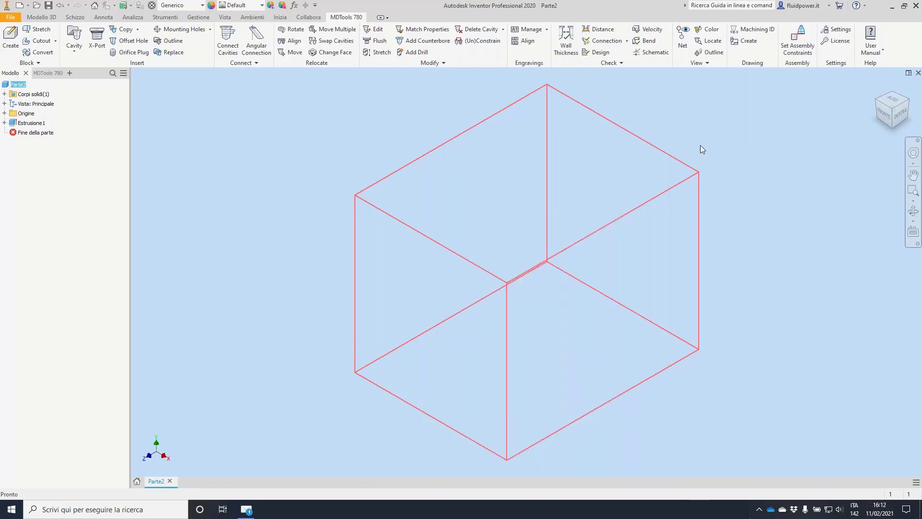
left_click(893, 8)
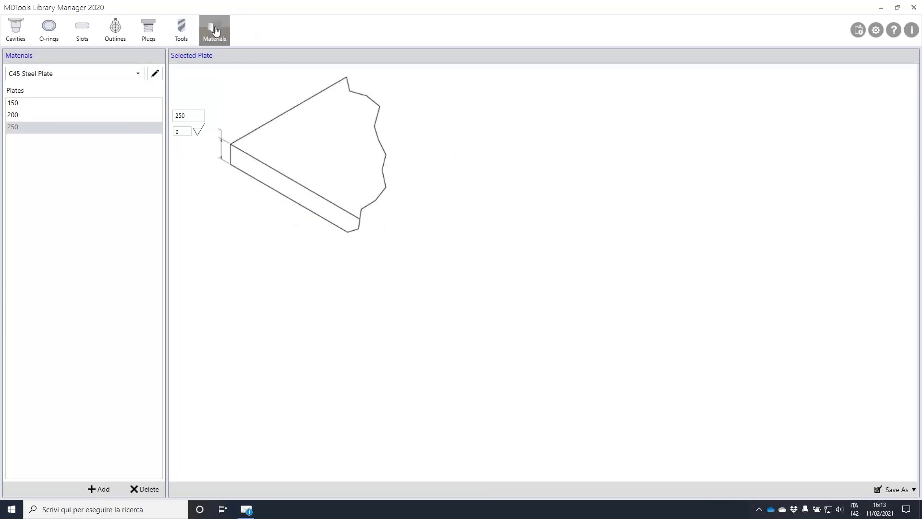
Display the drills in the tool library and delete the 6.3 diameter drill
left_click(182, 27)
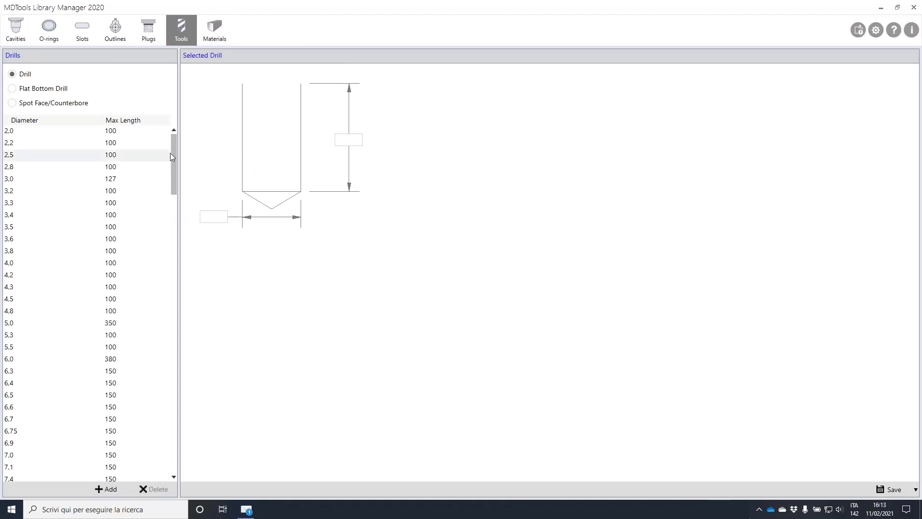
left_click_drag(178, 154, 168, 137)
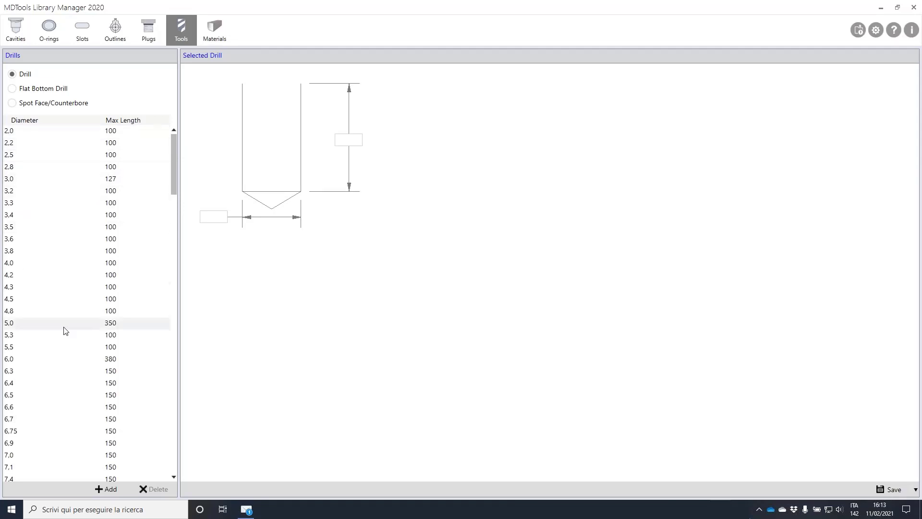
left_click_drag(173, 156, 176, 173)
left_click(31, 266)
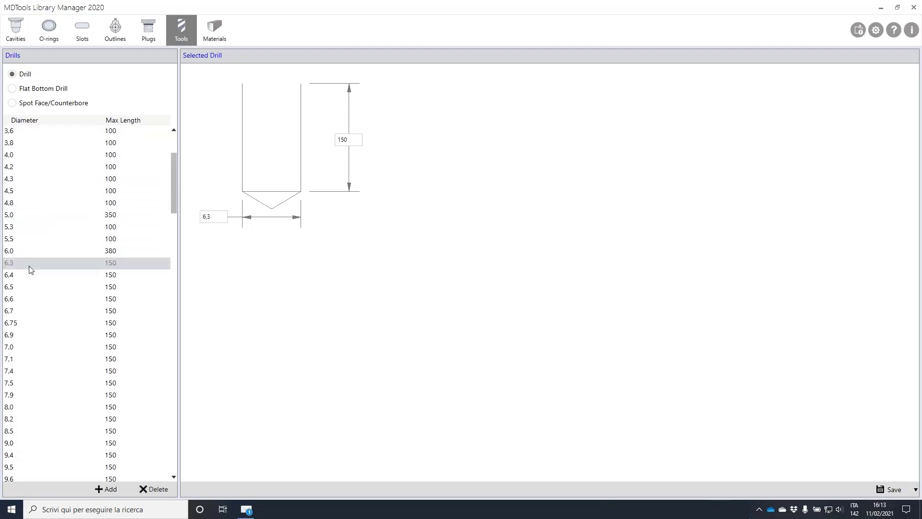
left_click(159, 489)
left_click(494, 286)
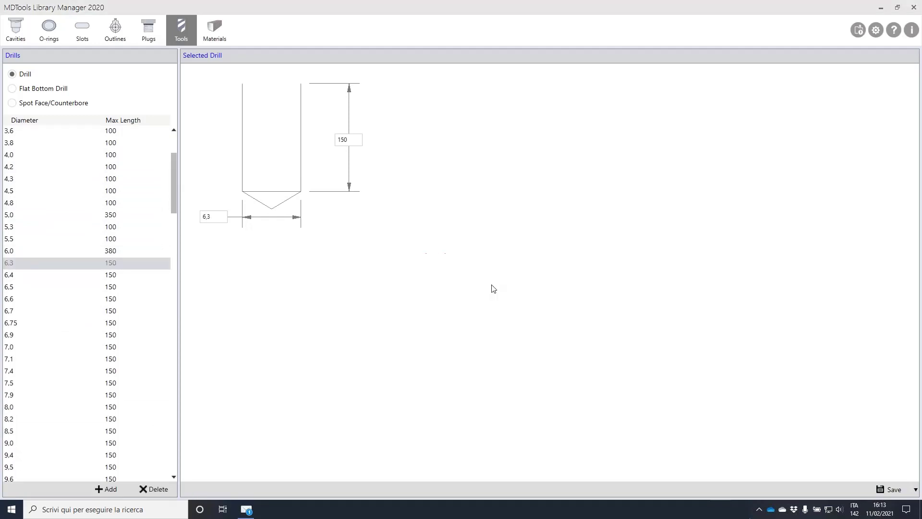
Delete the 6.4 and 6.6 diameter drills from the tool library
left_click(33, 268)
left_click(157, 488)
left_click(492, 286)
left_click(56, 280)
left_click(161, 491)
left_click(494, 287)
Remove the 6.7 and 6.9 diameter drills from the tool library
left_click(25, 278)
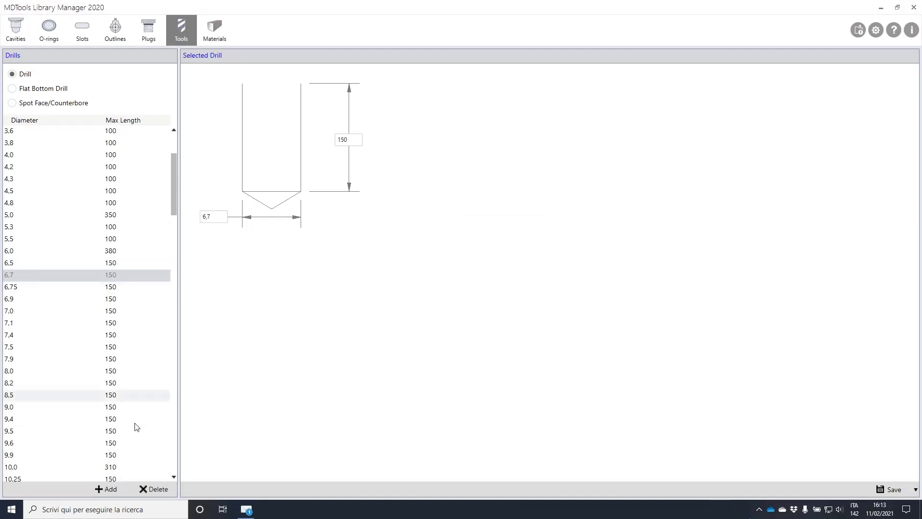
left_click(149, 489)
left_click(493, 287)
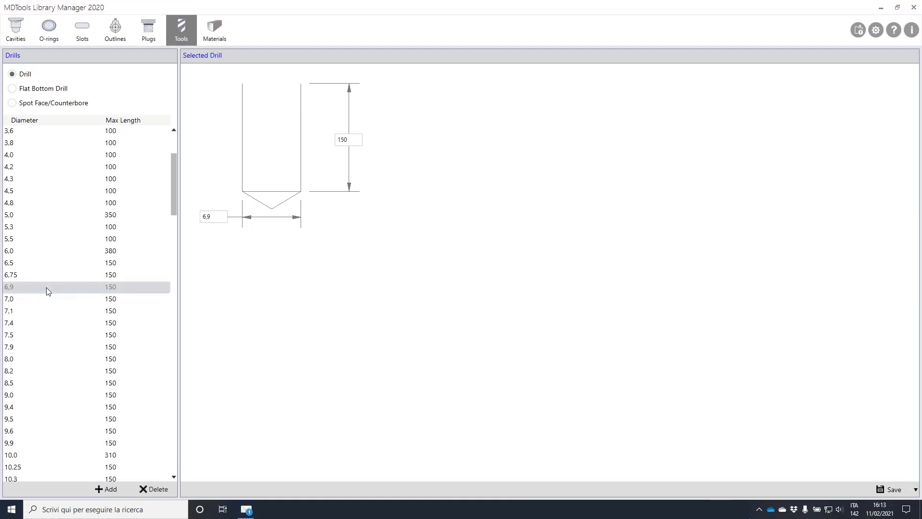
left_click(47, 290)
left_click(161, 488)
left_click(493, 286)
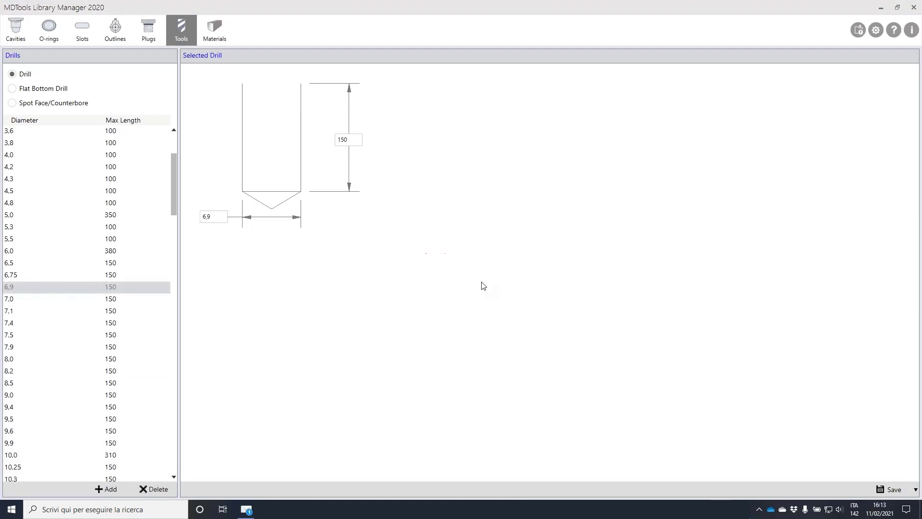
Delete the 5.3 diameter drill and check the neighbouring 5.5, 6.0 and 6.5 drills
left_click(21, 229)
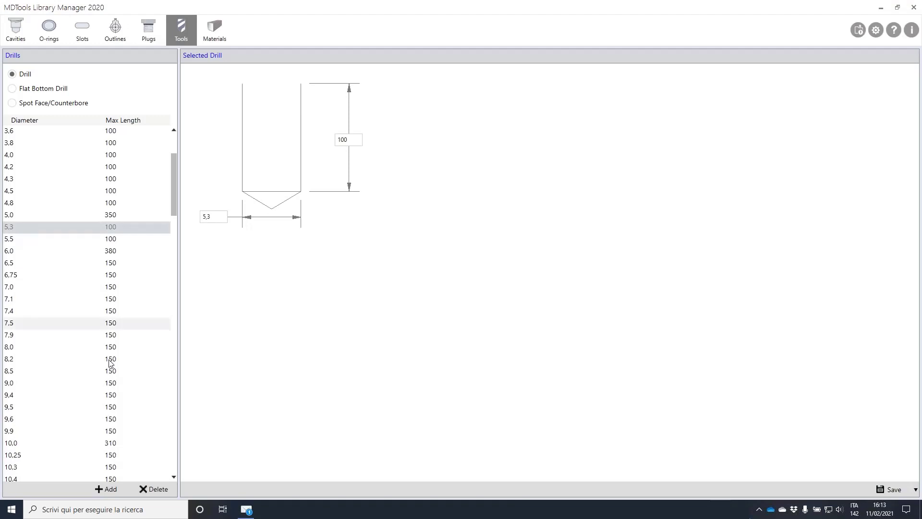
left_click(153, 489)
left_click(499, 289)
left_click(20, 228)
left_click(19, 239)
left_click(21, 250)
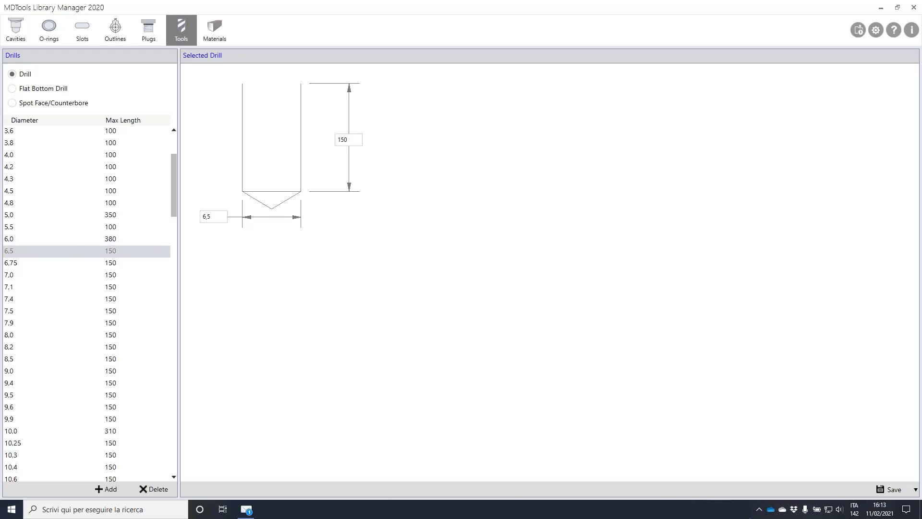
Switch to Autodesk Inventor and search all cavity libraries for c8-3
key("alt+F4")
left_click(48, 73)
left_click(50, 84)
left_click(38, 128)
type("c")
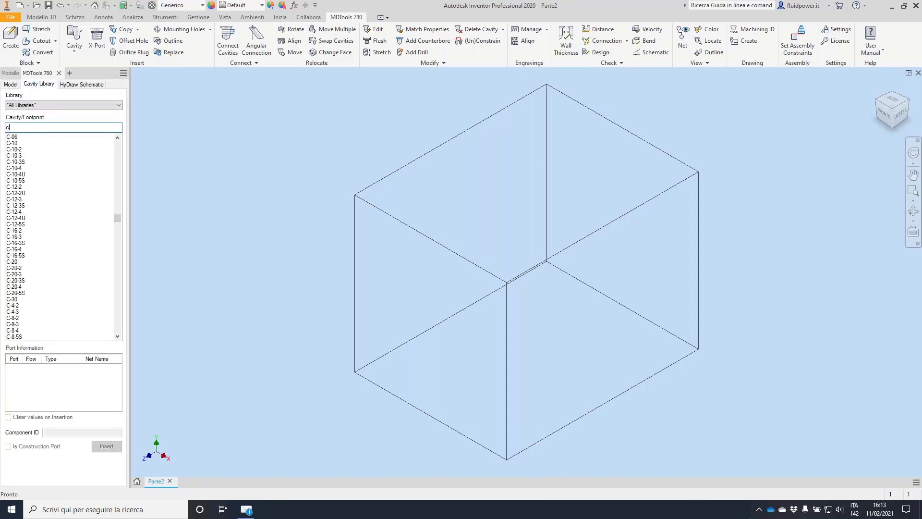
type("8-3")
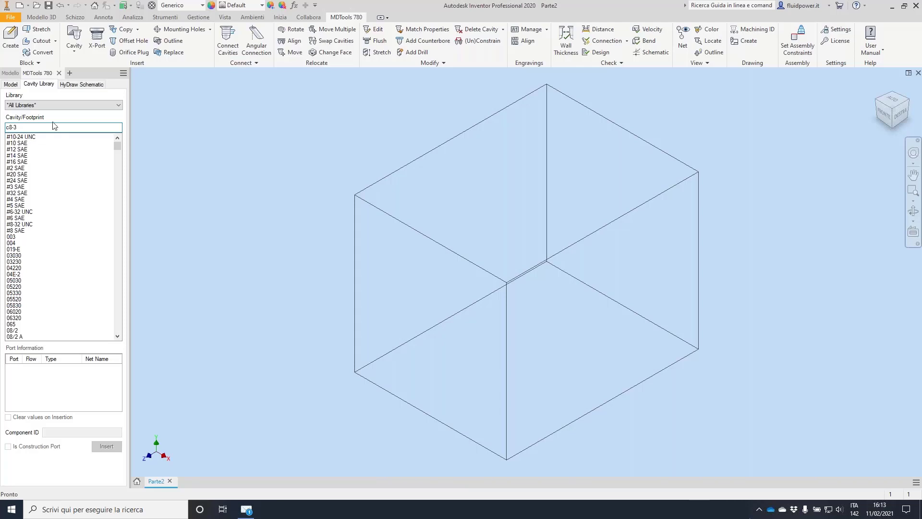
Restrict the cavity list to the Parker library and clear the search text to show its cavities
left_click(73, 106)
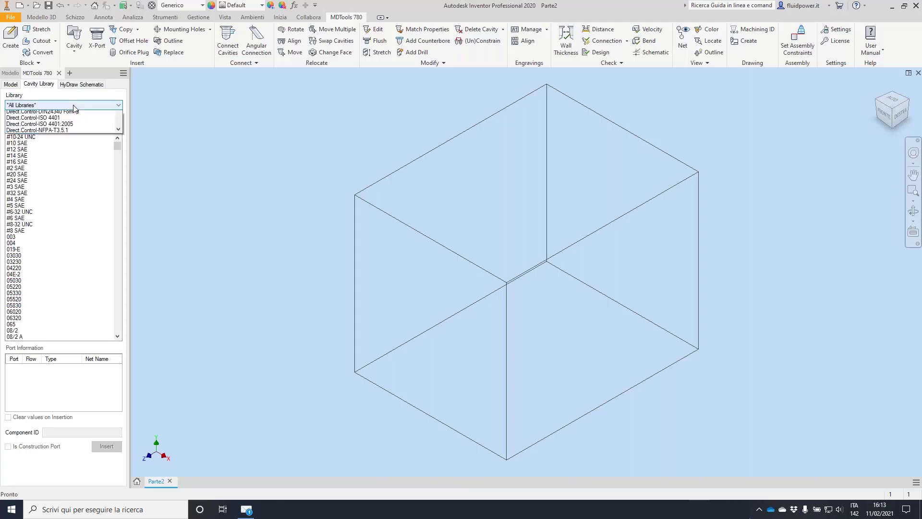
scroll(69, 158, "down", 10)
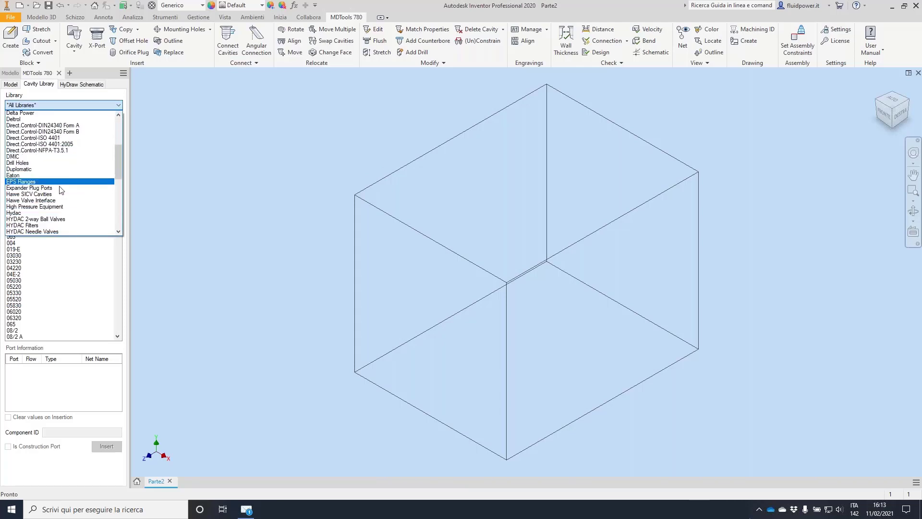
scroll(44, 201, "down", 1)
left_click(33, 194)
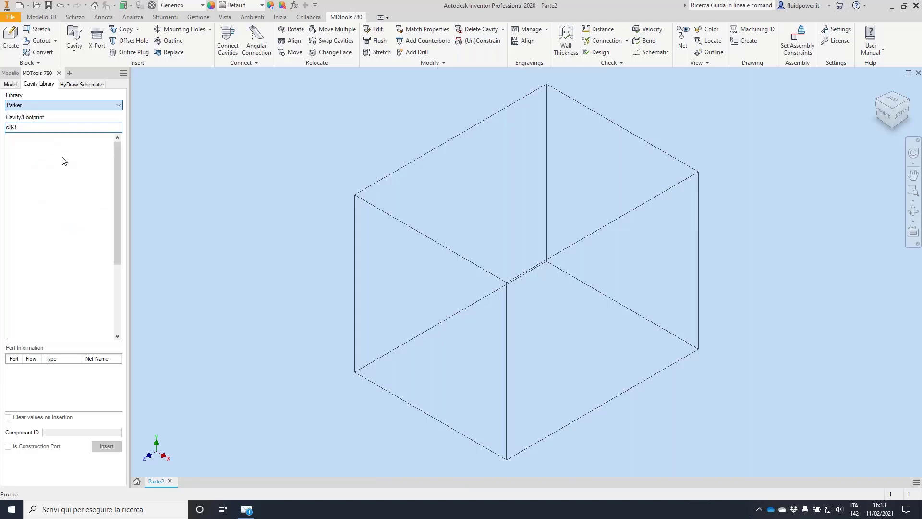
scroll(39, 240, "down", 5)
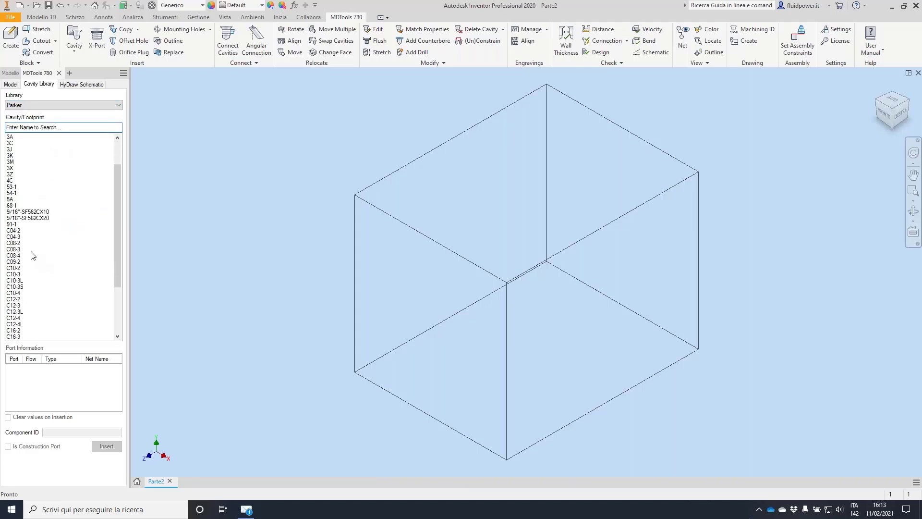
Insert the Parker C08-3 cavity with component ID 33 on the upper face of the block
left_click(19, 249)
type("33")
left_click(107, 446)
left_click(501, 175)
key("Return")
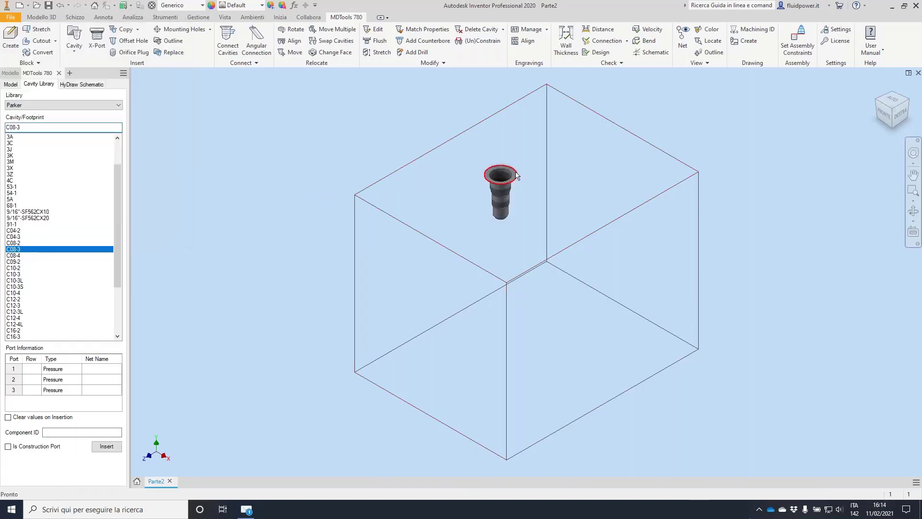
Examine the port 2 and port 3 diameters in the C08-3 cavity's parameters and close them unchanged
scroll(526, 179, "up", 5)
scroll(522, 173, "up", 1)
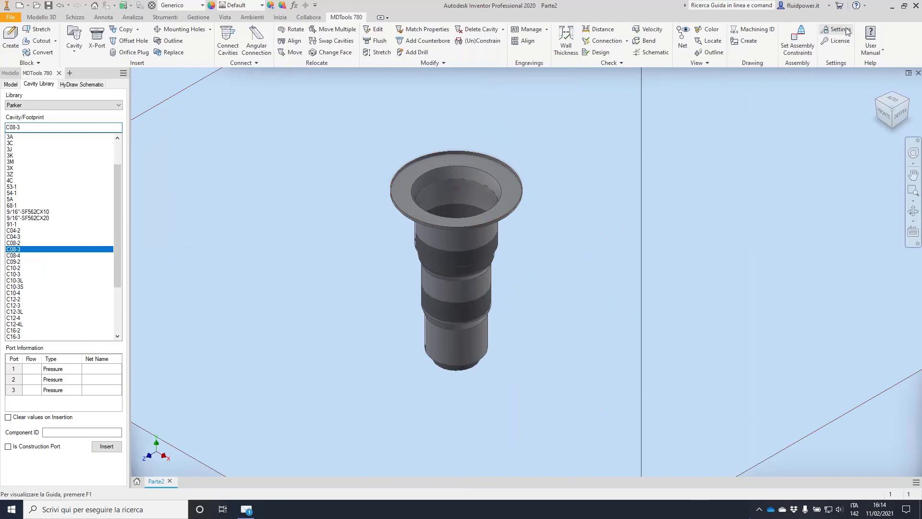
double_click(457, 183)
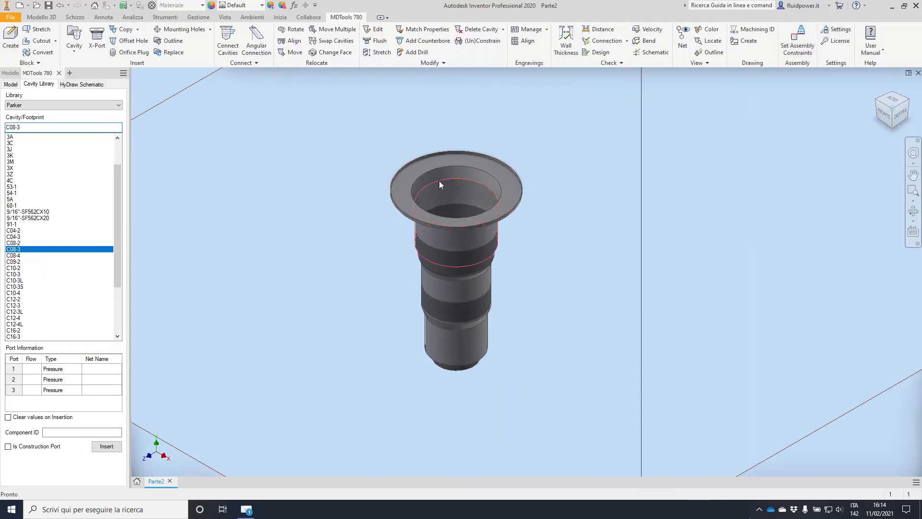
left_click(232, 295)
left_click(158, 167)
left_click(166, 179)
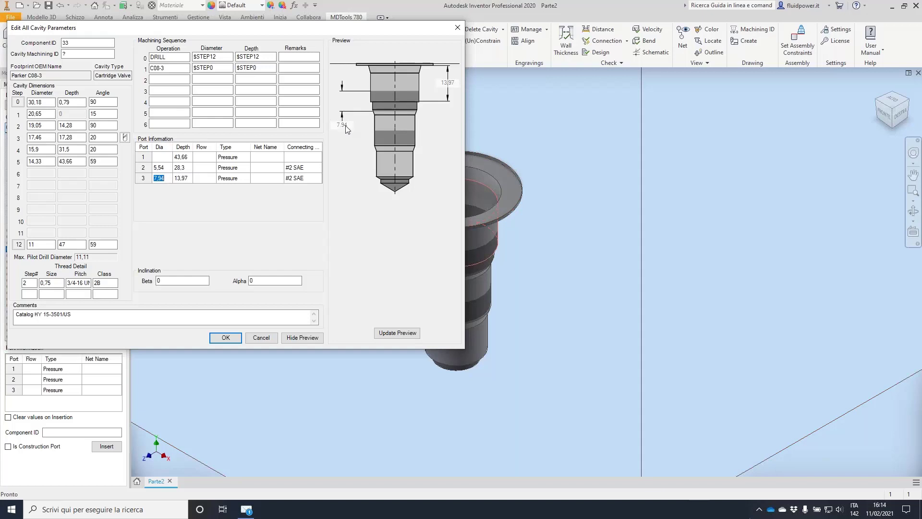
left_click(159, 167)
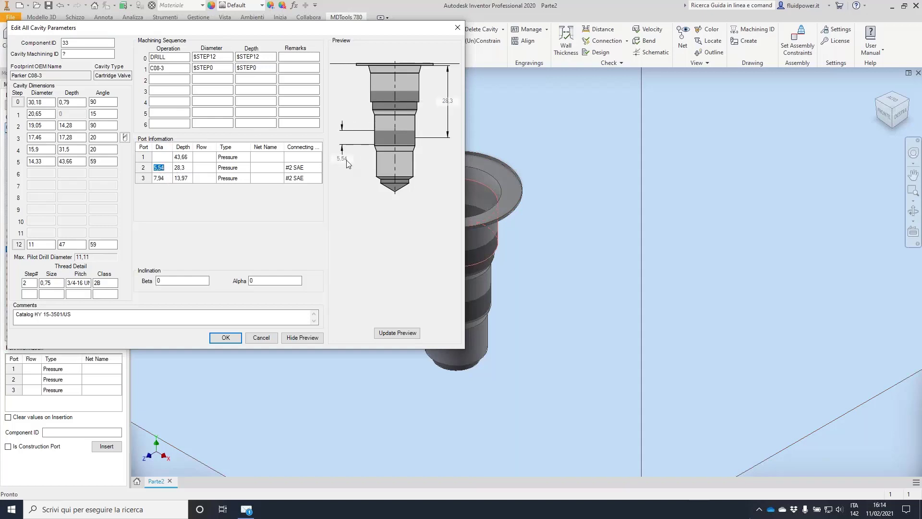
left_click(261, 337)
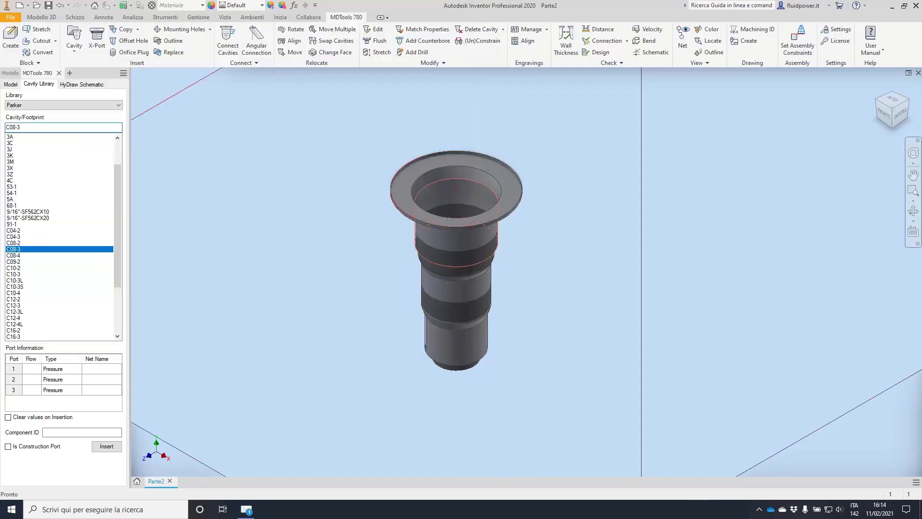
Check the Auto-Connect option for using the tool library diameter in the MDTools settings and close them unchanged
left_click(841, 30)
left_click(302, 114)
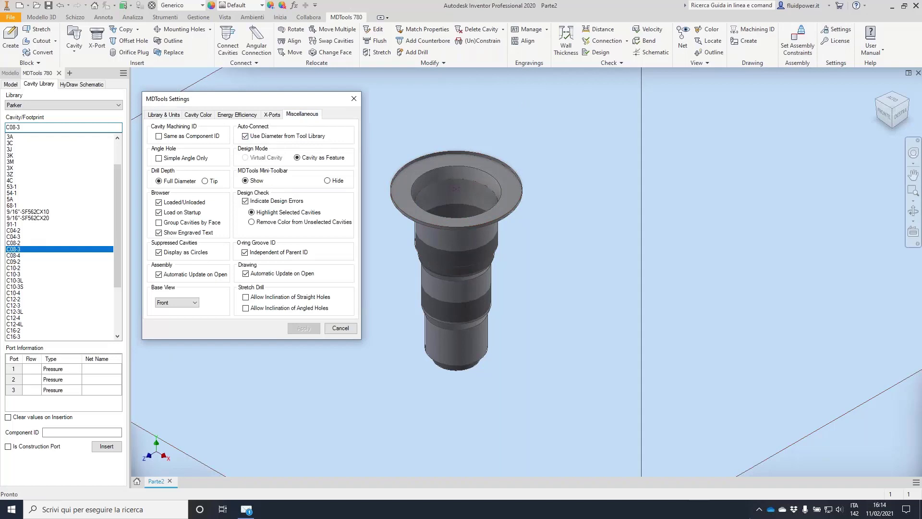
mouse_move(277, 113)
left_mouse_down()
mouse_move(216, 122)
mouse_move(293, 111)
left_mouse_up()
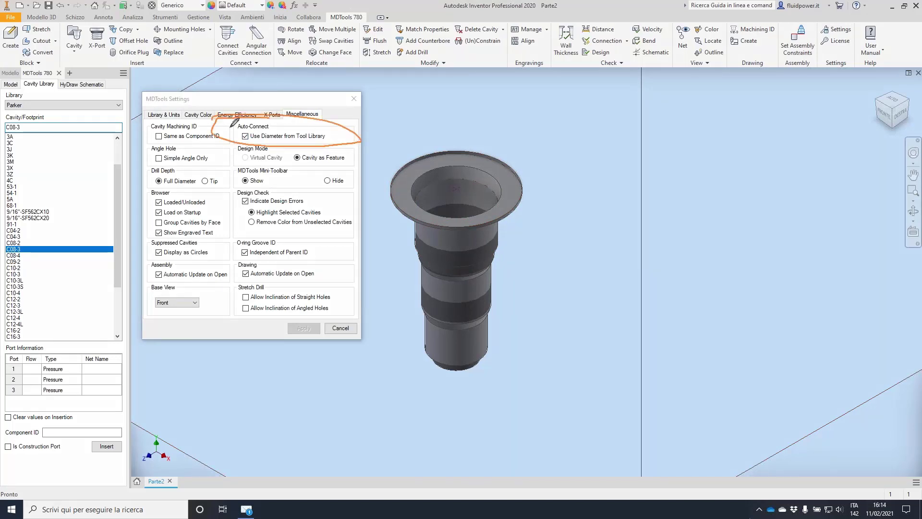
left_click(353, 100)
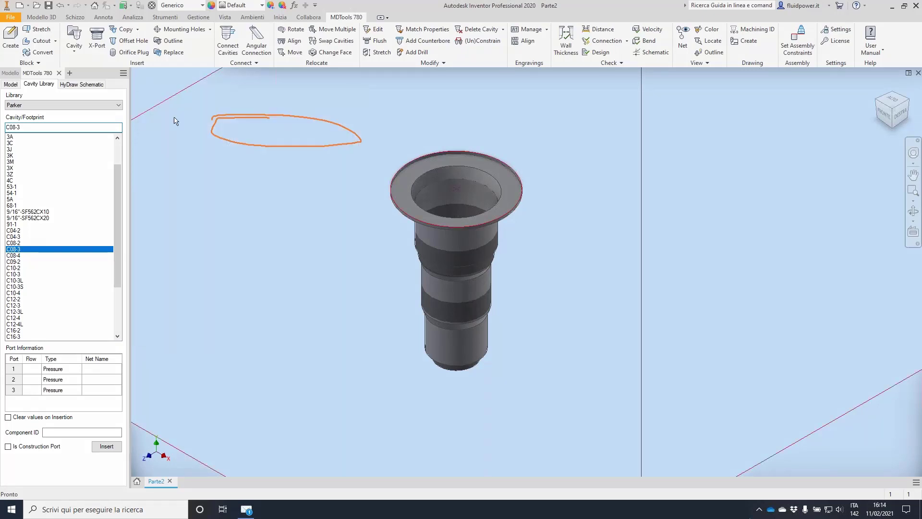
Insert an XG18 construction port with drill diameter 7,9 from a side face to port 3 of the C08-3 cavity
left_click(98, 37)
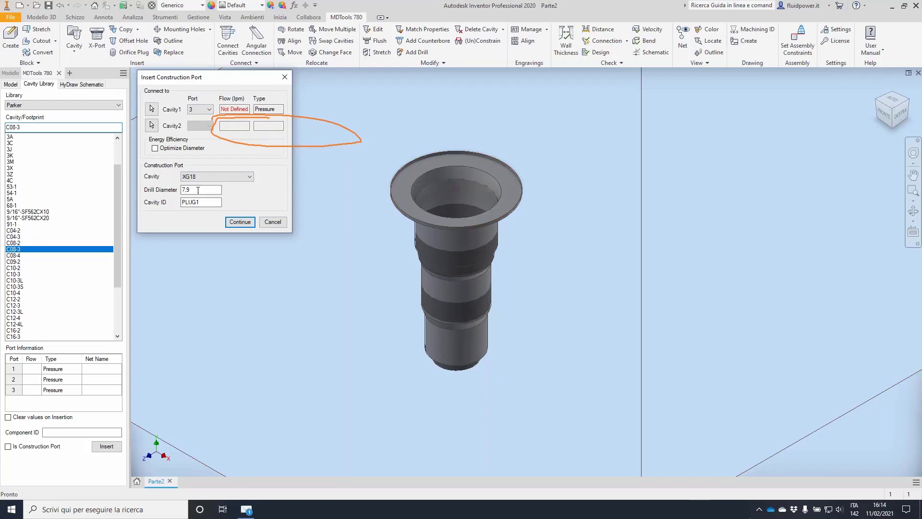
left_click(240, 221)
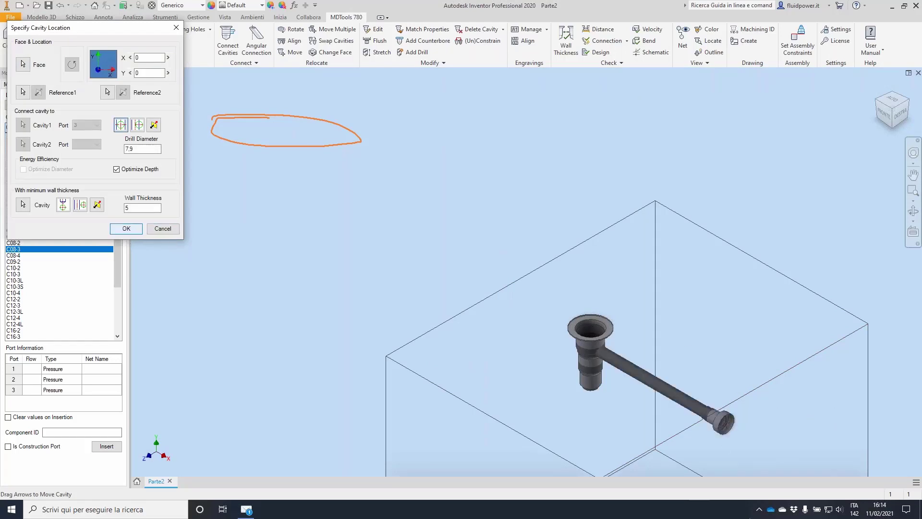
key("Return")
Insert an XG18 construction port with drill diameter 5,5 from the adjacent side face to port 2 of the cavity
scroll(569, 352, "up", 5)
left_click(96, 41)
left_click(562, 350)
left_click(200, 190)
type("5,5")
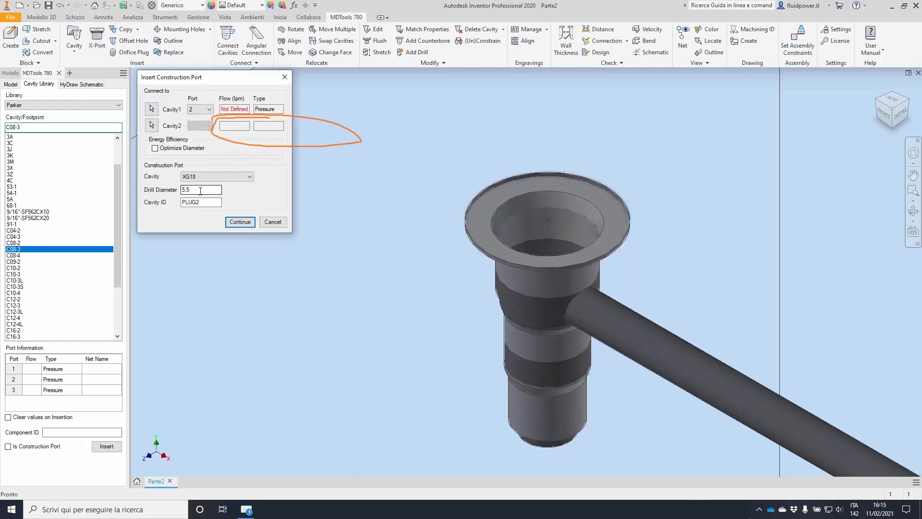
left_click(239, 222)
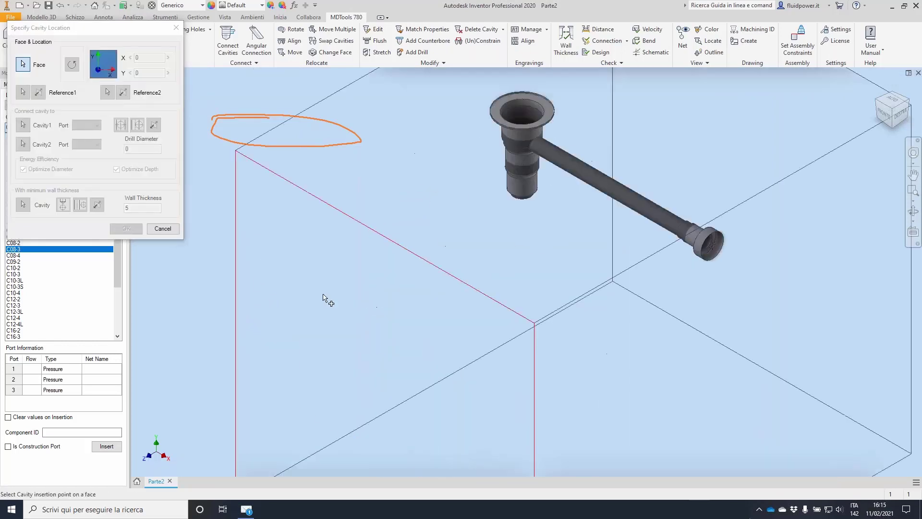
left_click(348, 304)
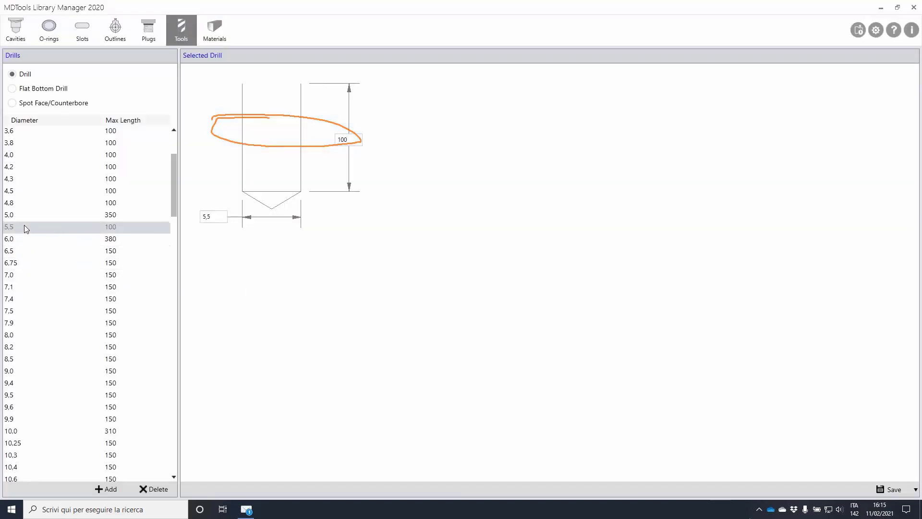
Delete the 5.5 diameter drill in MDTools Library Manager and return to Autodesk Inventor
left_click(147, 486)
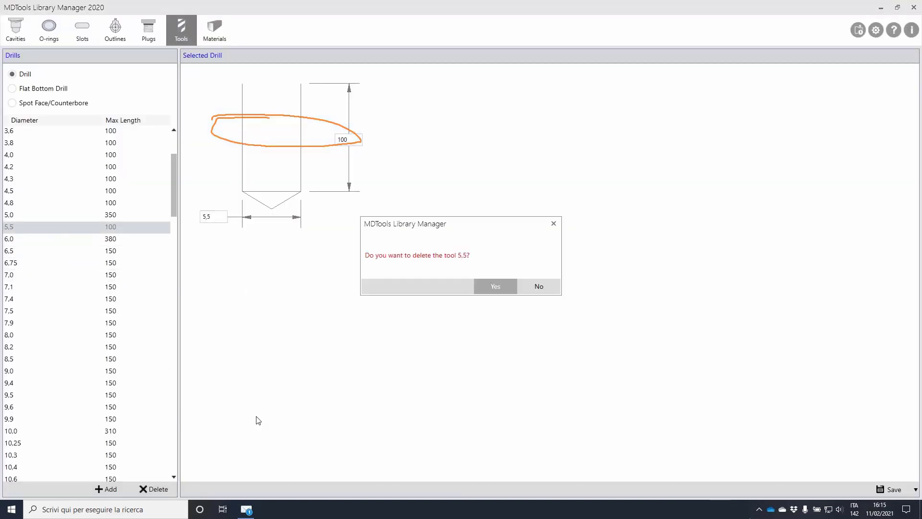
left_click(502, 287)
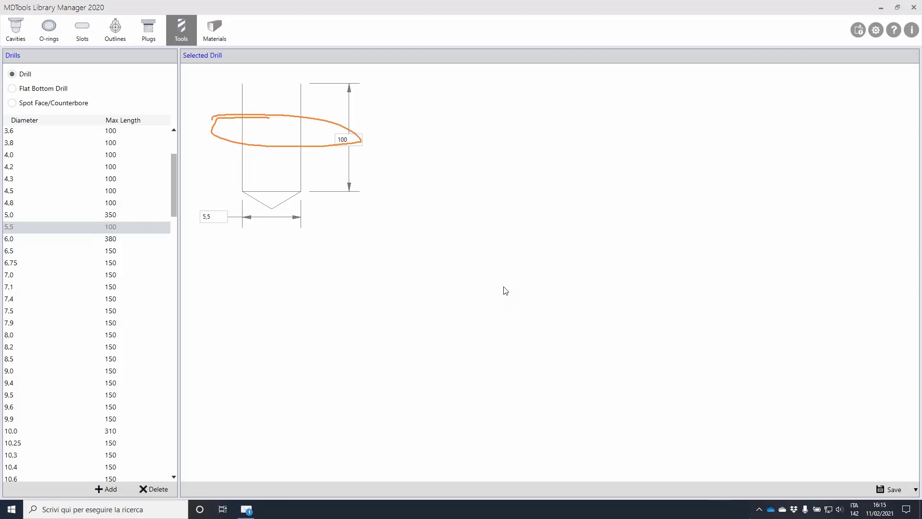
left_click(881, 8)
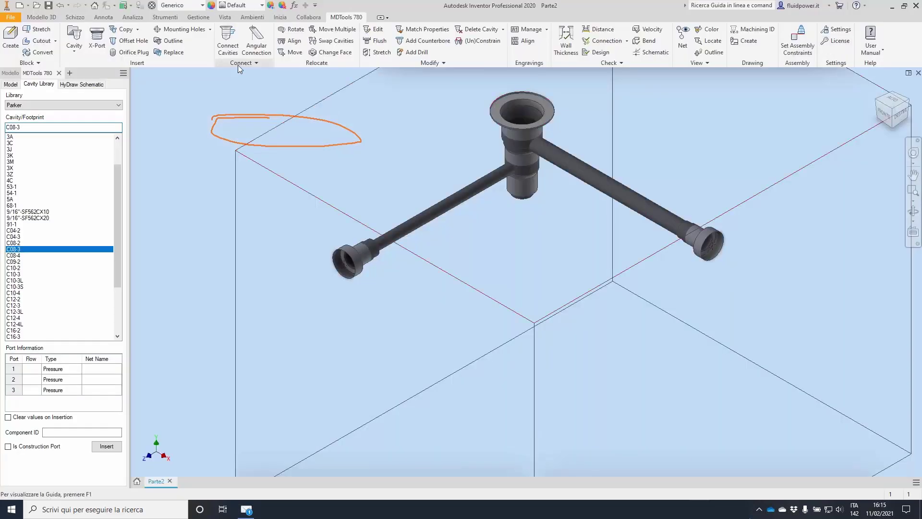
Delete the construction port at port 2 of the C08-3 cavity and reinsert it from the same face with drill diameter 5,0
left_click(350, 271)
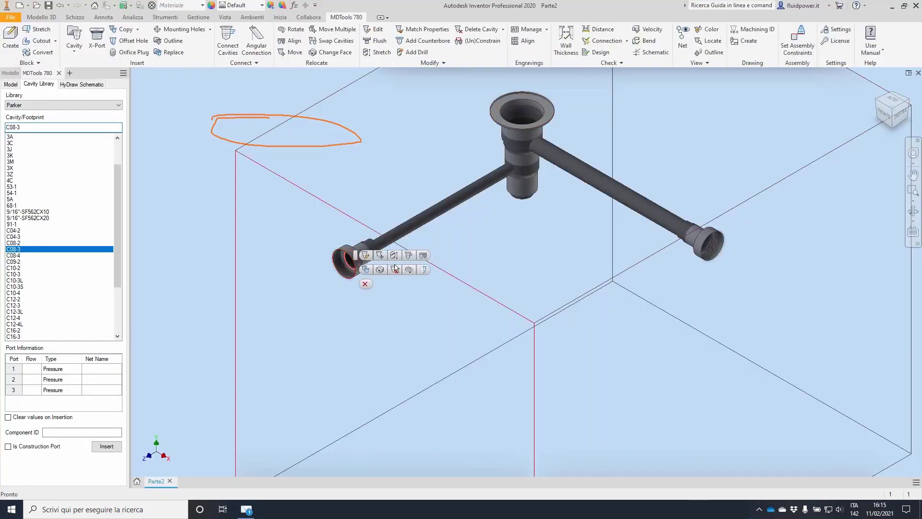
key("Delete")
left_click(96, 38)
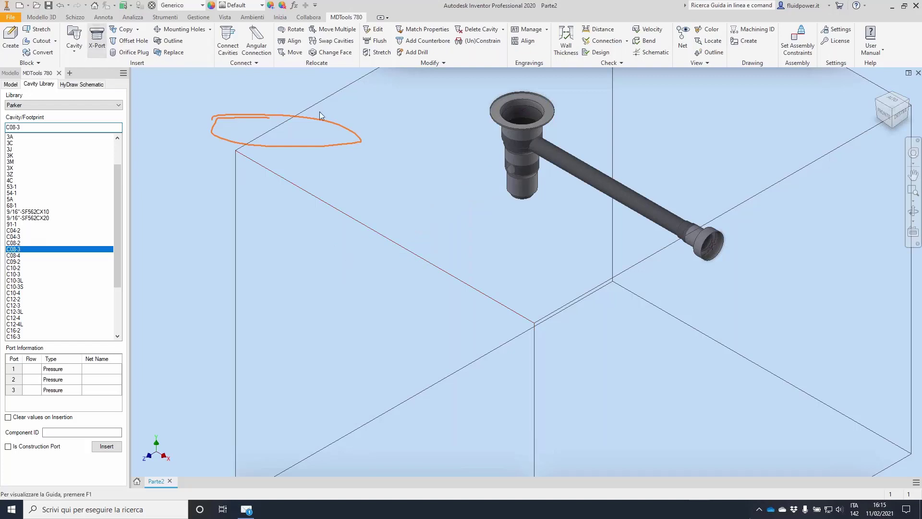
left_click(200, 124)
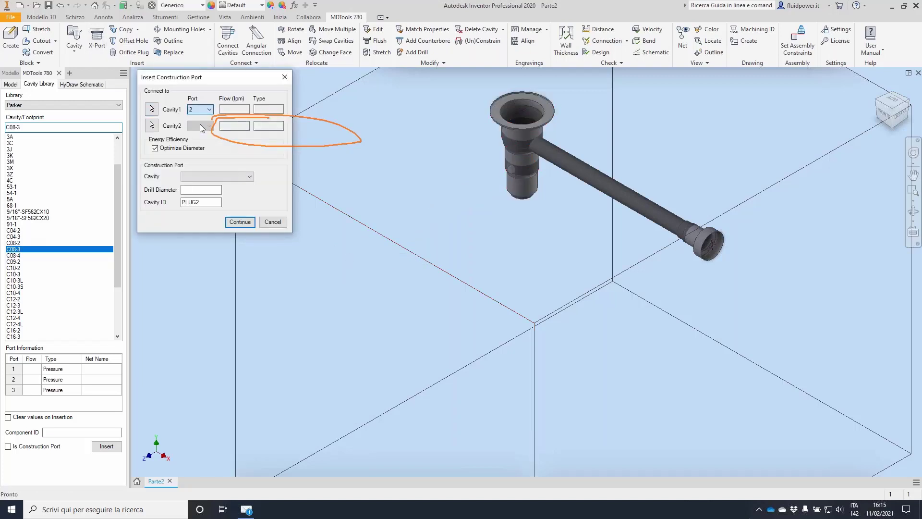
left_click(239, 222)
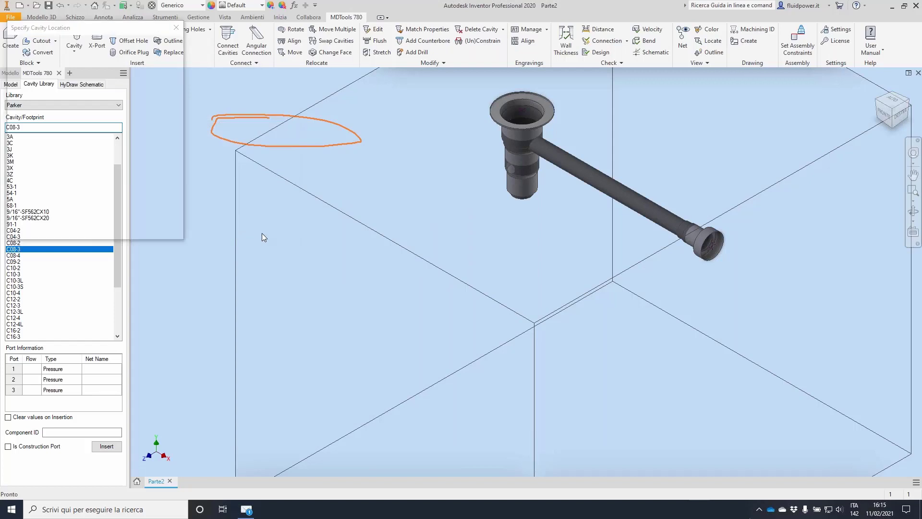
left_click(298, 286)
left_click(143, 149)
left_click(125, 229)
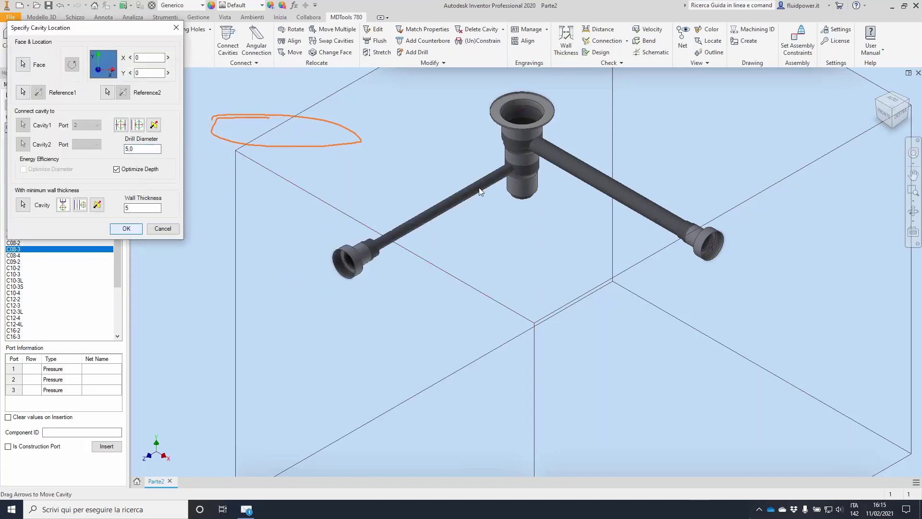
scroll(529, 149, "up", 5)
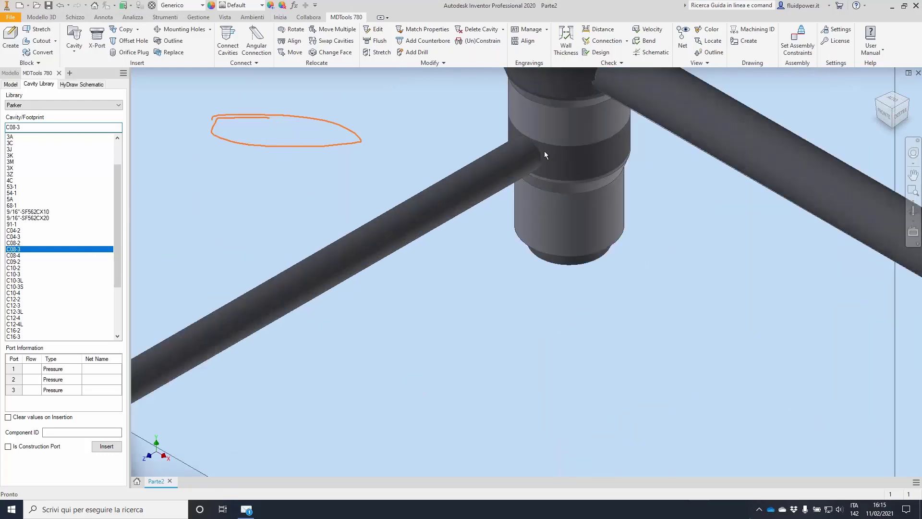
scroll(559, 149, "down", 2)
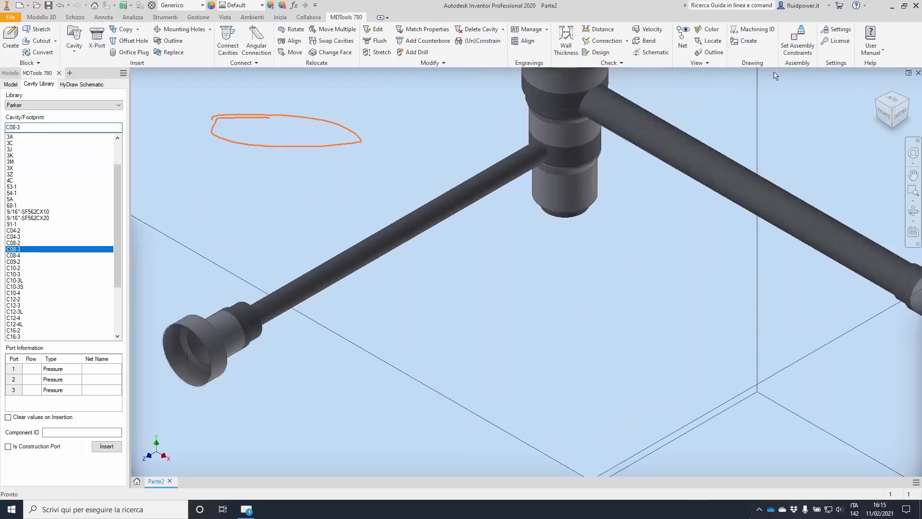
Turn off the Auto-Connect option for using the diameter from the tool library in the MDTools settings and apply it
left_click(837, 31)
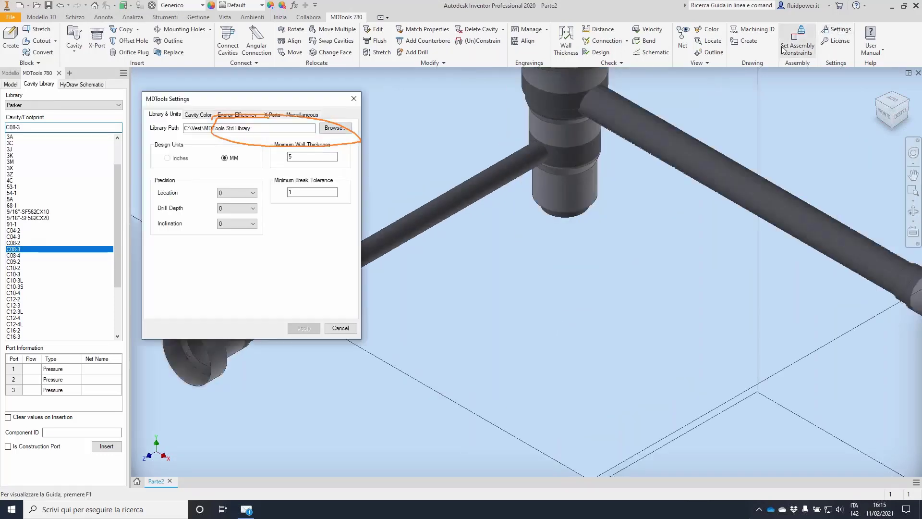
left_click(302, 115)
left_click(247, 138)
left_click(299, 331)
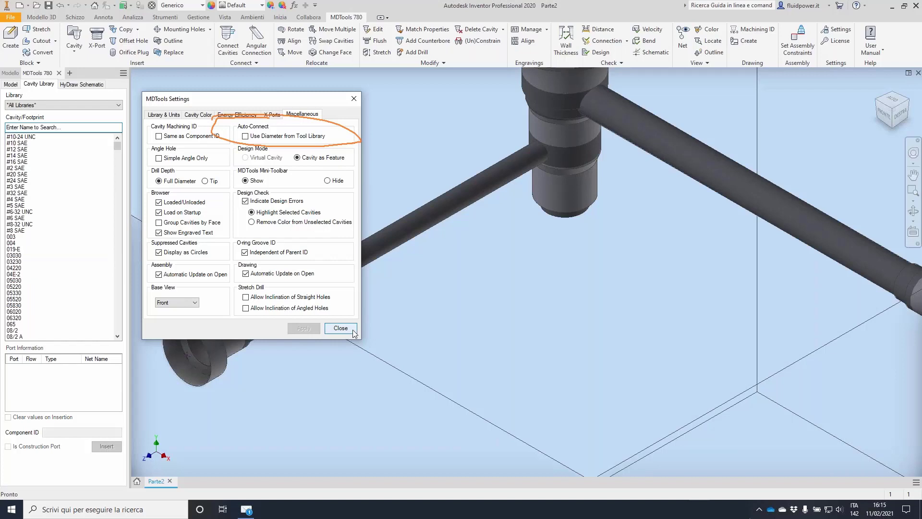
left_click(354, 331)
Reconnect the smaller construction port to port 2 of the C08-3 cavity with drill diameter 5,54
left_click(228, 45)
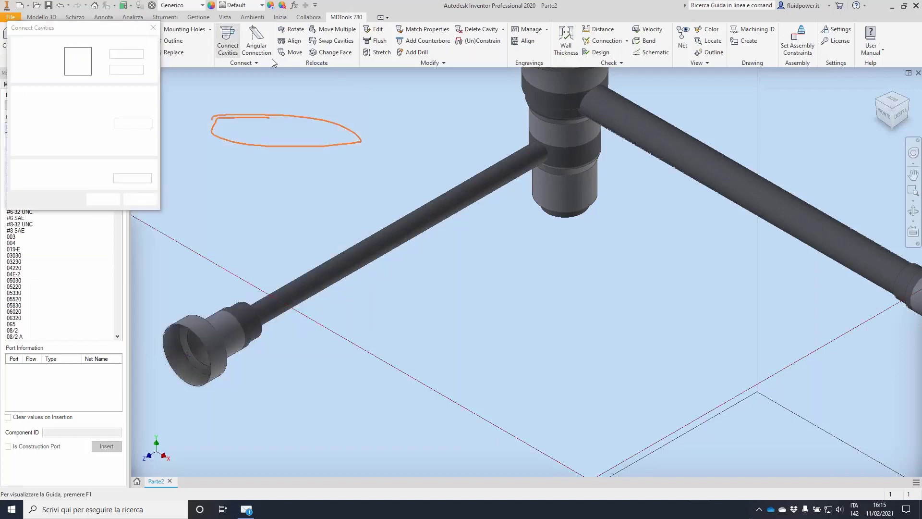
left_click(442, 210)
left_click(88, 103)
left_click(86, 120)
double_click(145, 123)
type("5,54")
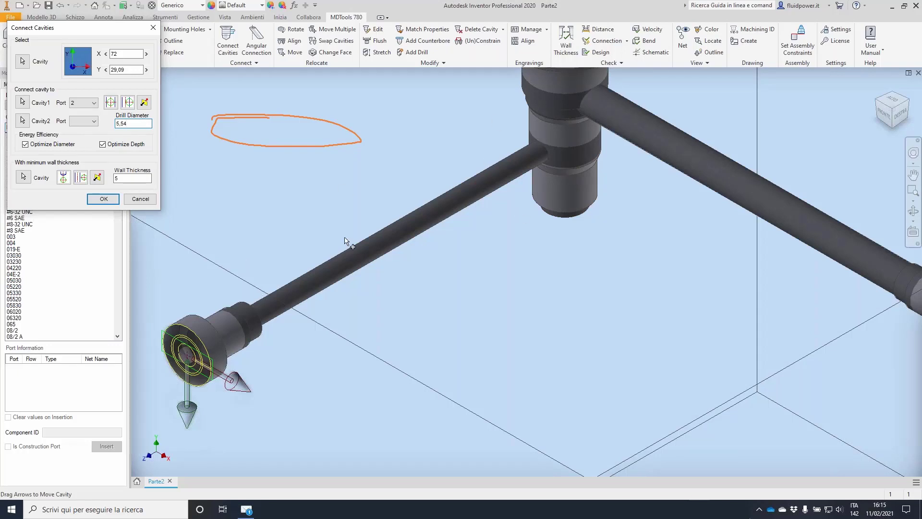
left_click(104, 198)
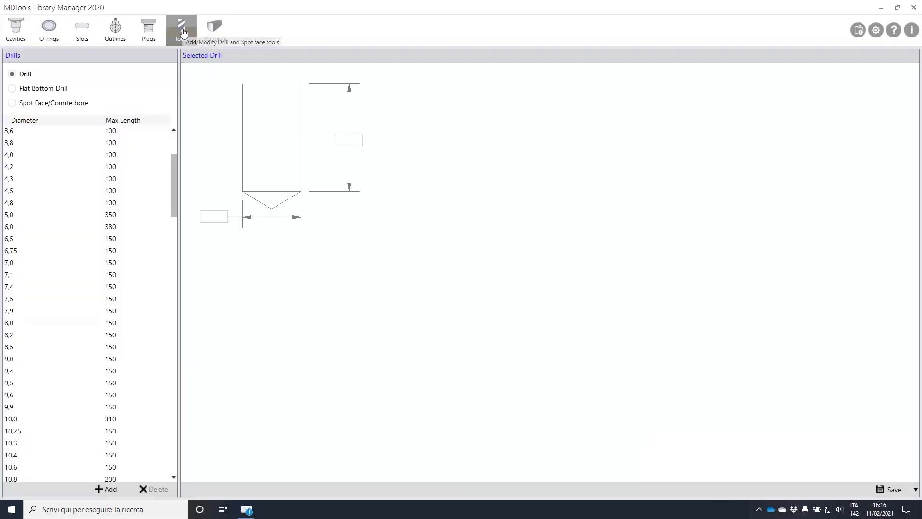
Switch to MDTools Library Manager and review the flat bottom drill and spot face/counterbore tool lists
left_click(12, 89)
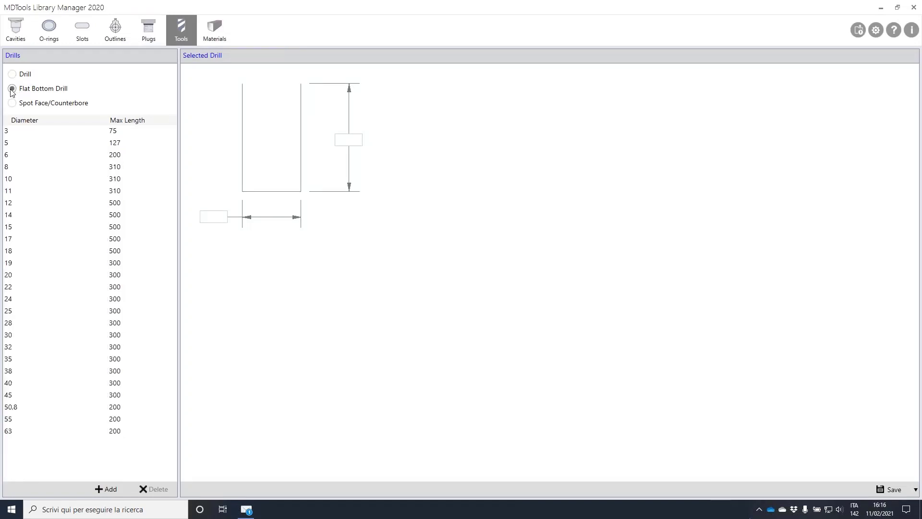
left_click(14, 104)
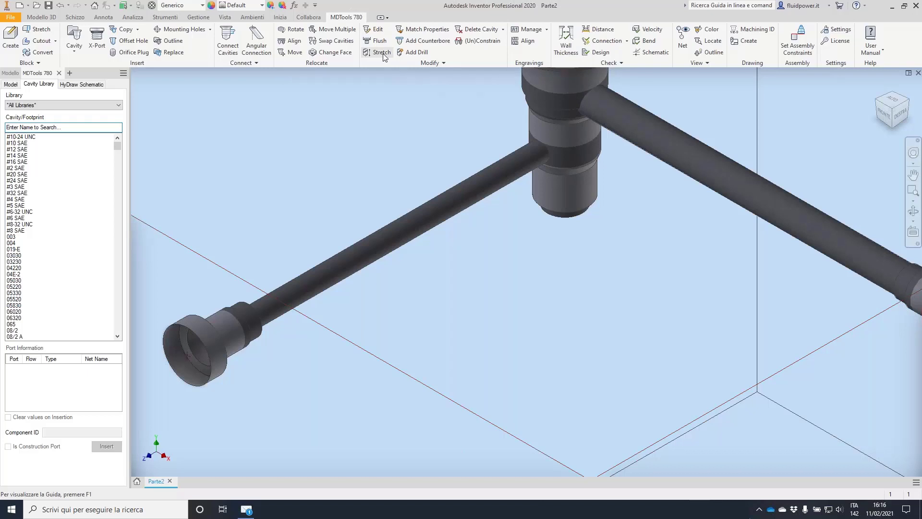
Stretch the drill of the port 2 construction port to the 8,0 standard drill chosen from the available tool diameters
left_click(383, 54)
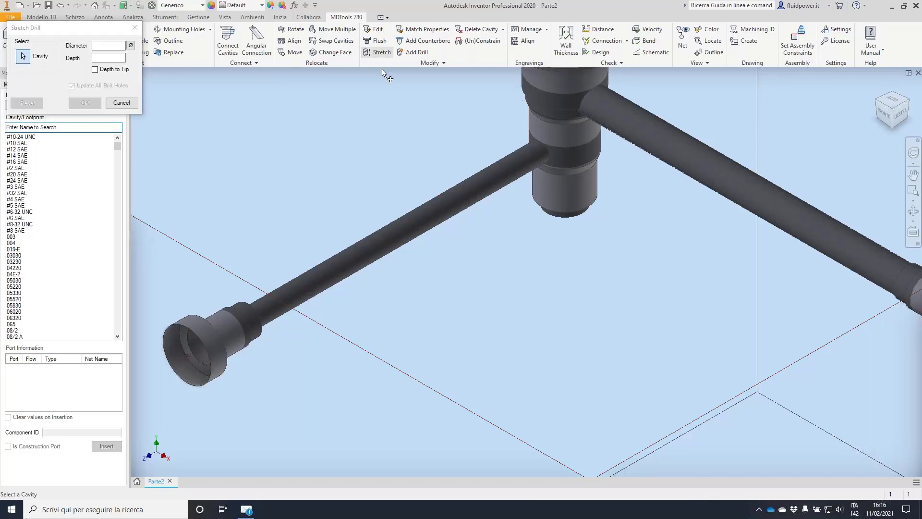
left_click(445, 204)
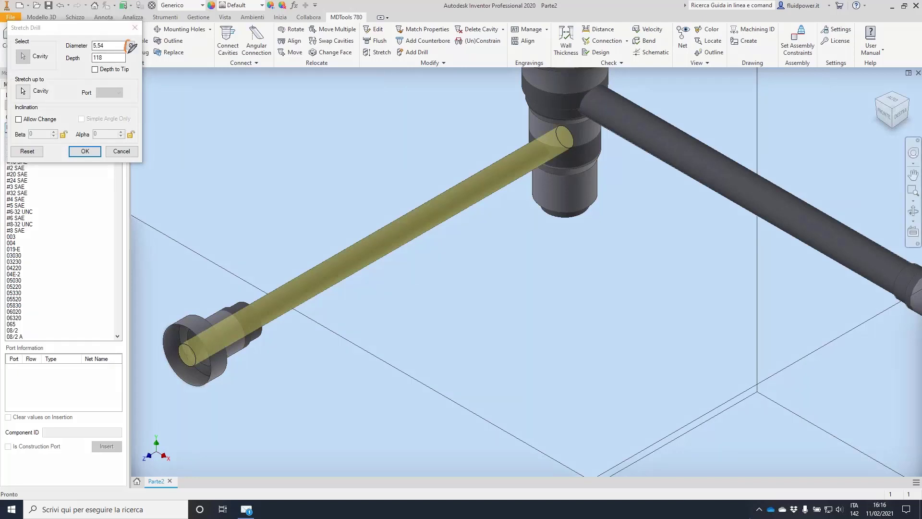
left_click(133, 47)
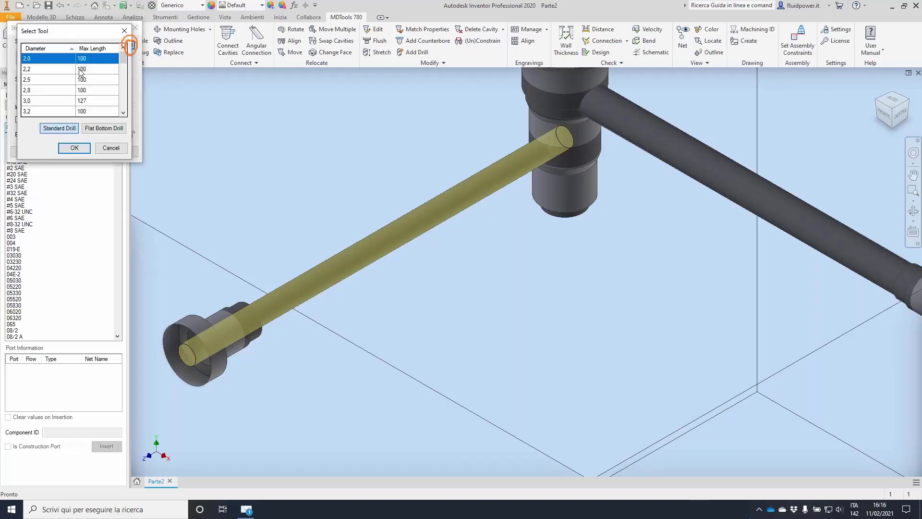
scroll(76, 74, "down", 2)
scroll(75, 74, "down", 1)
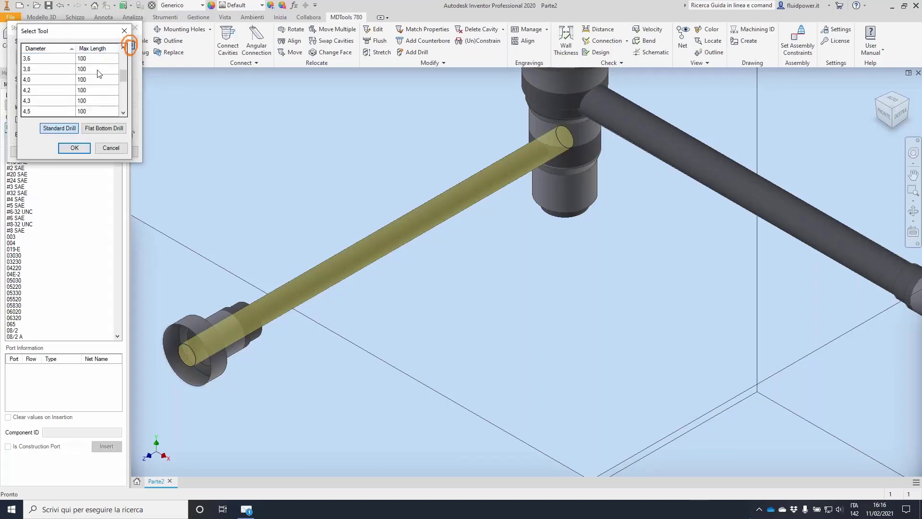
left_click_drag(124, 79, 120, 100)
left_click(34, 112)
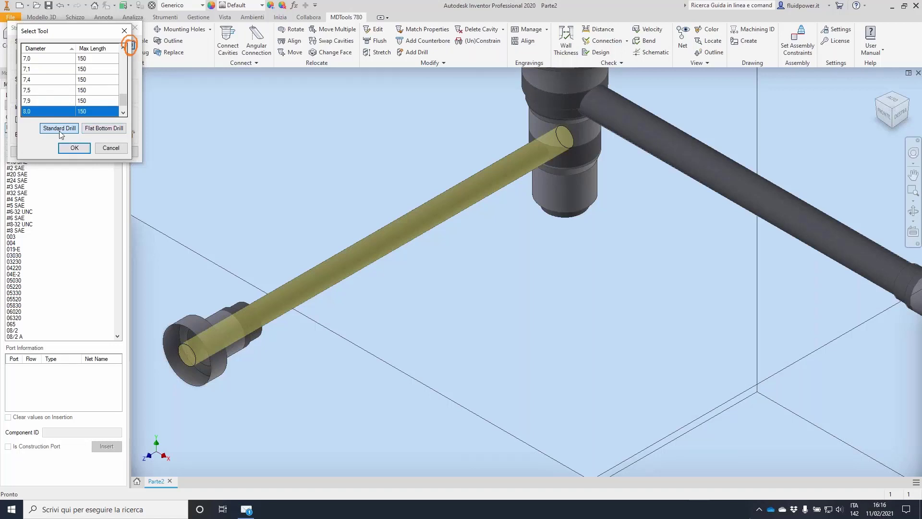
left_click(113, 133)
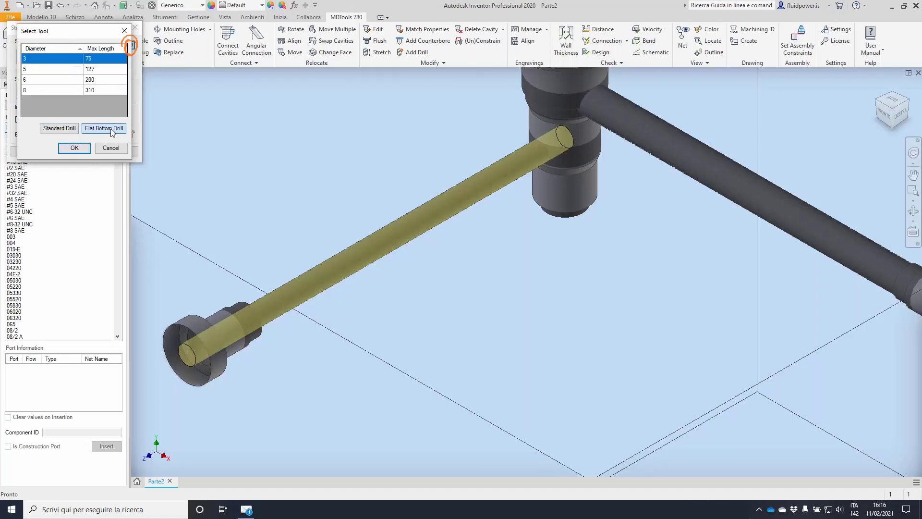
left_click(68, 128)
scroll(46, 97, "down", 5)
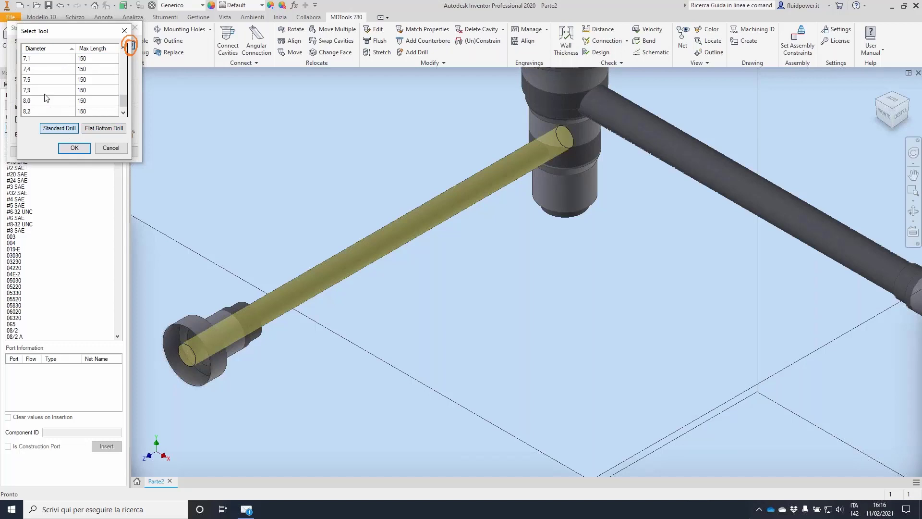
left_click(46, 99)
left_click(74, 149)
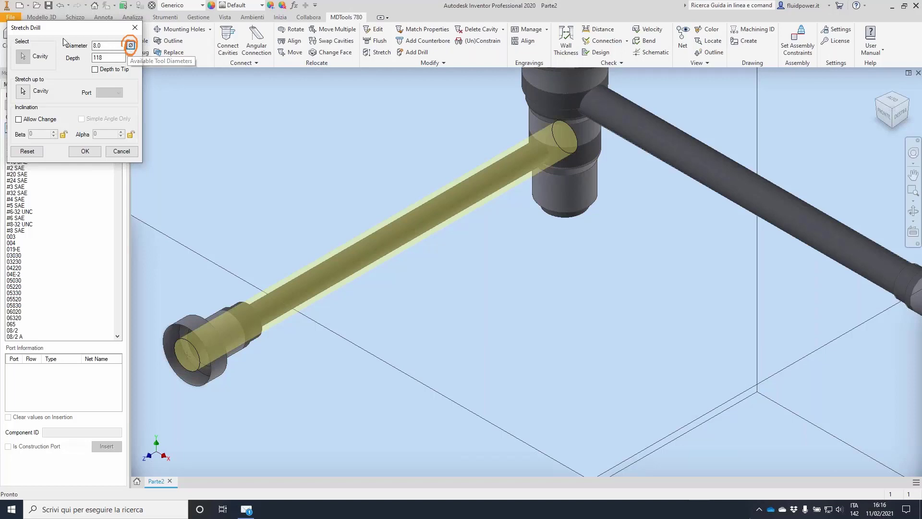
left_click(129, 46)
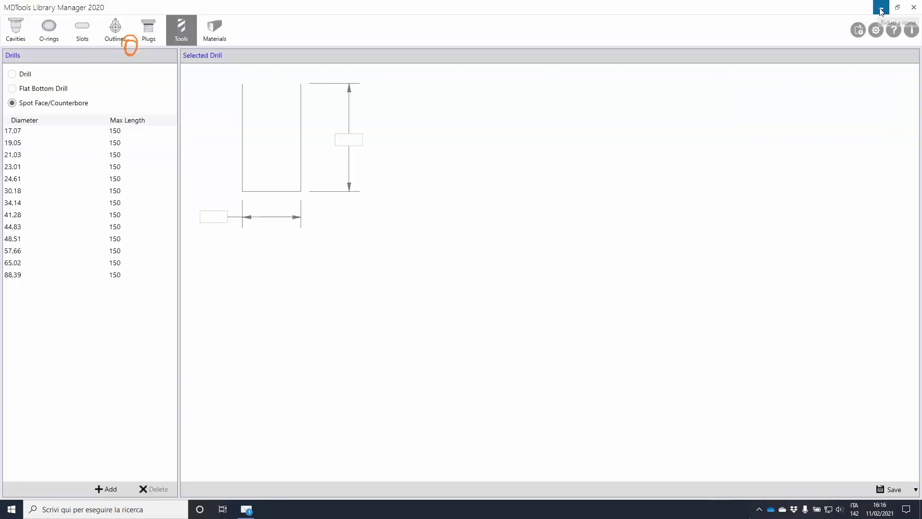
In Autodesk Inventor, examine the tools offered for steps 0 and 12 in the construction port's cavity dimensions, keeping its values
left_click(881, 8)
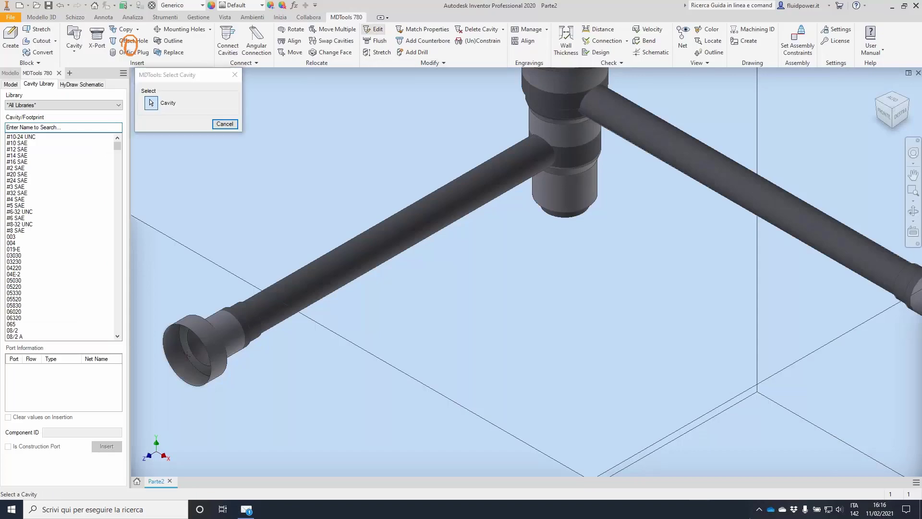
left_click(439, 205)
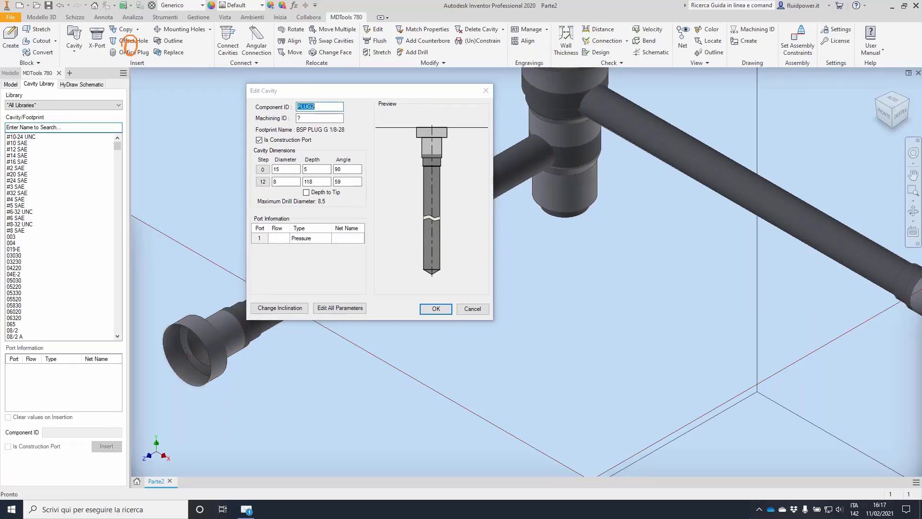
mouse_move(252, 162)
left_mouse_down()
mouse_move(254, 190)
mouse_move(272, 175)
left_mouse_up()
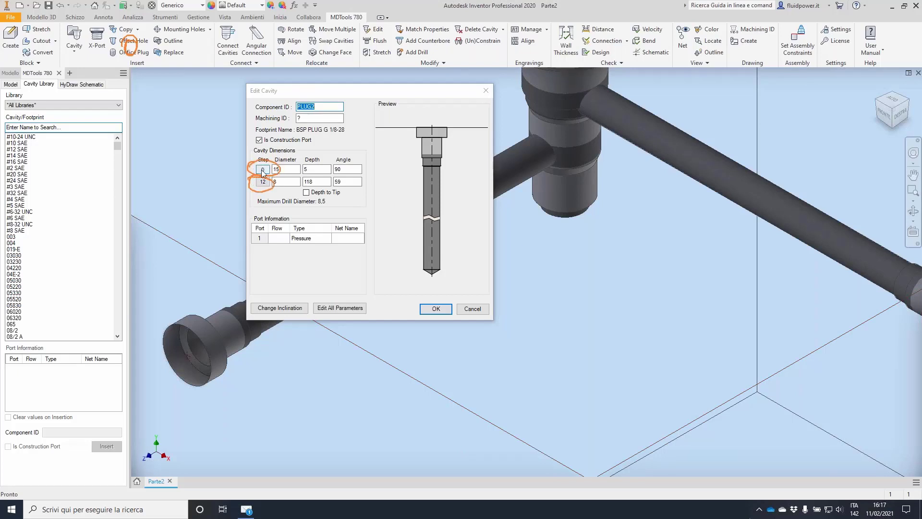
left_click(262, 171)
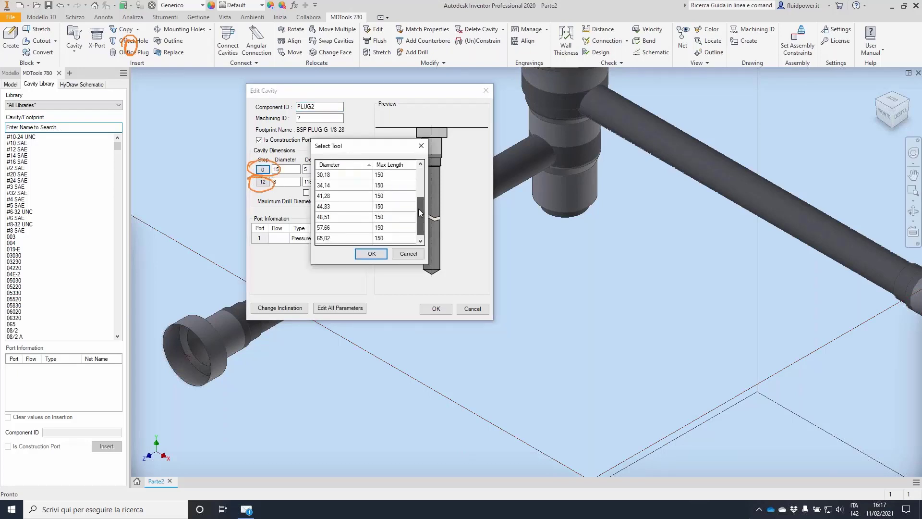
left_click(419, 212)
left_click(331, 200)
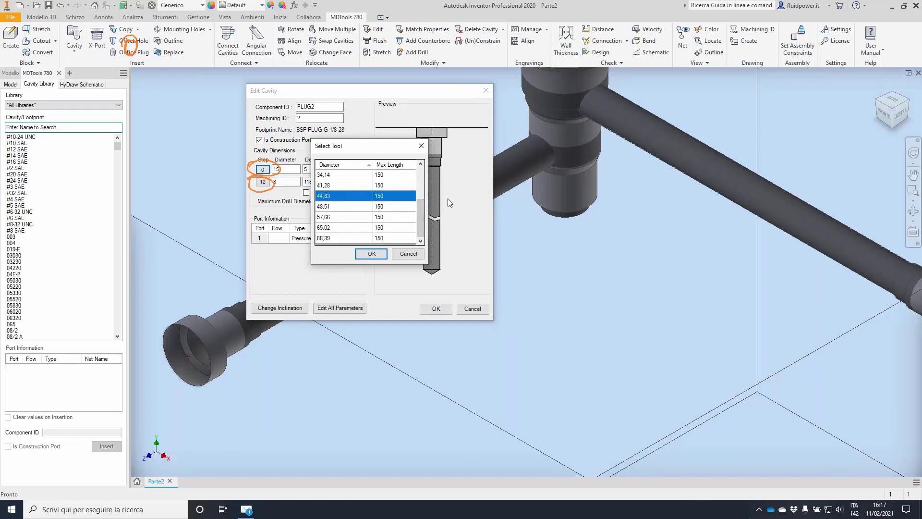
left_click(408, 254)
left_click(263, 182)
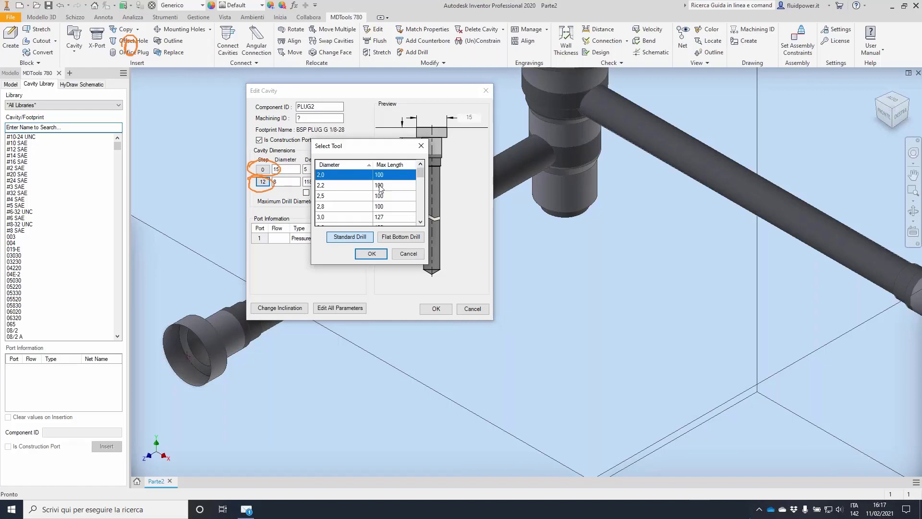
left_click_drag(420, 172, 420, 194)
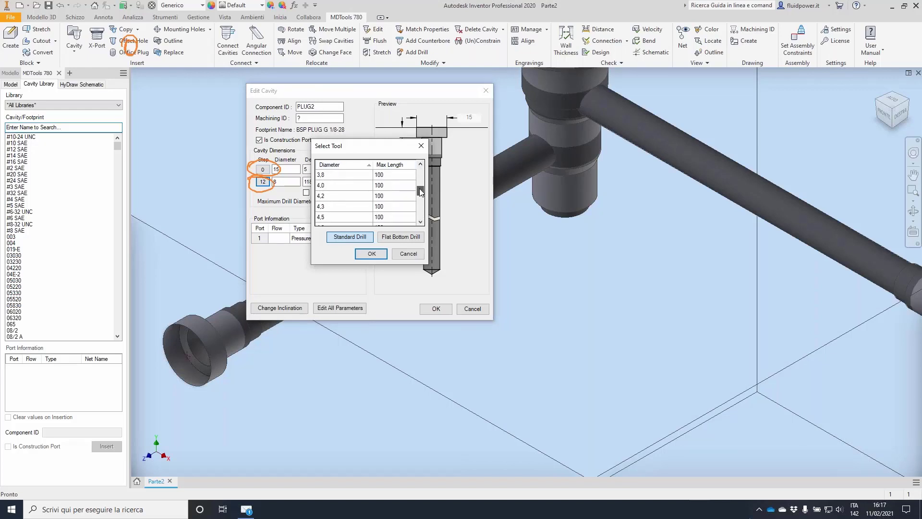
left_click(408, 254)
left_click(475, 308)
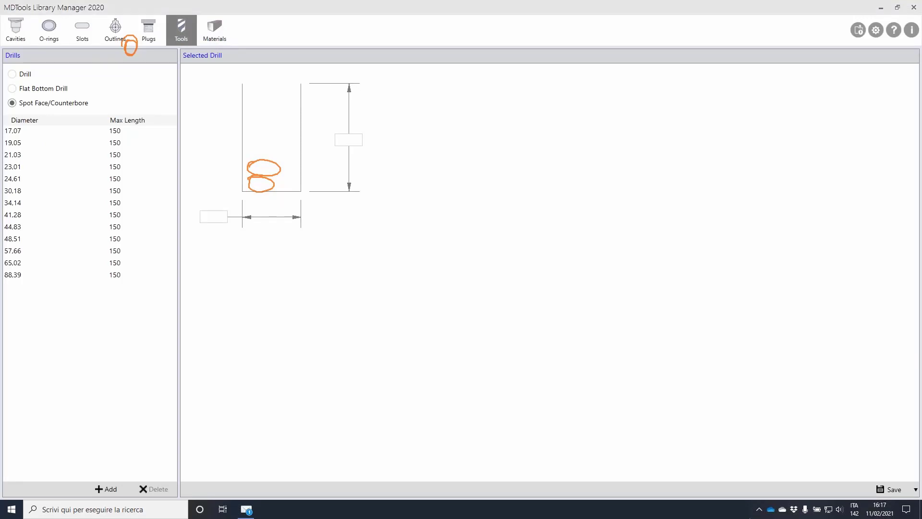
In MDTools Library Manager, add a circular outline named Coil D36 and save it
left_click(368, 12)
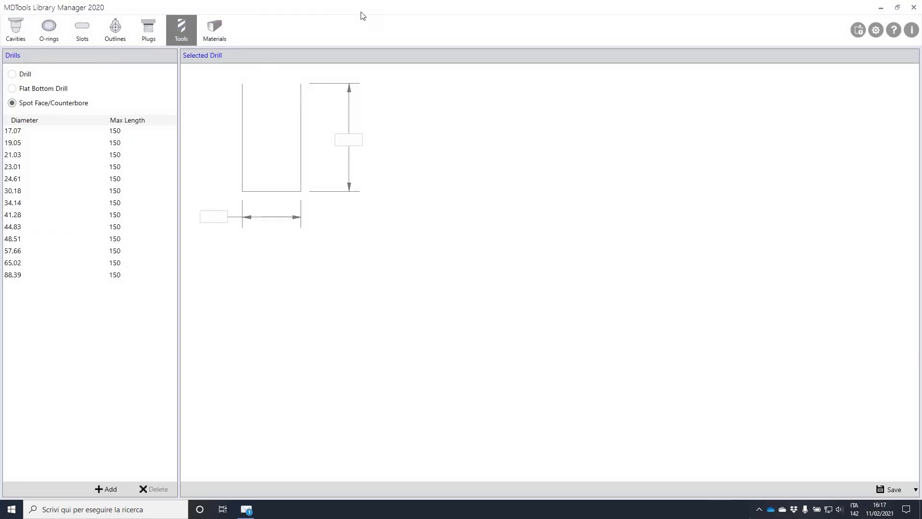
left_click(114, 27)
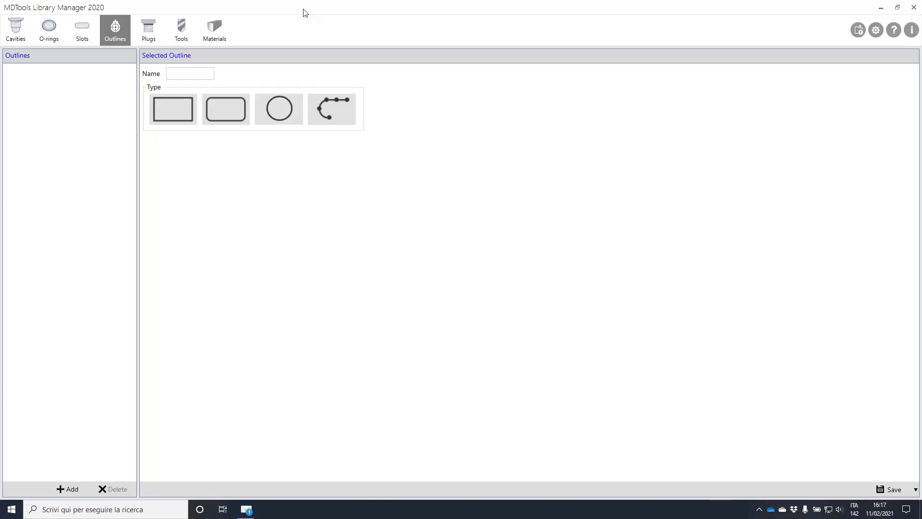
left_click(67, 488)
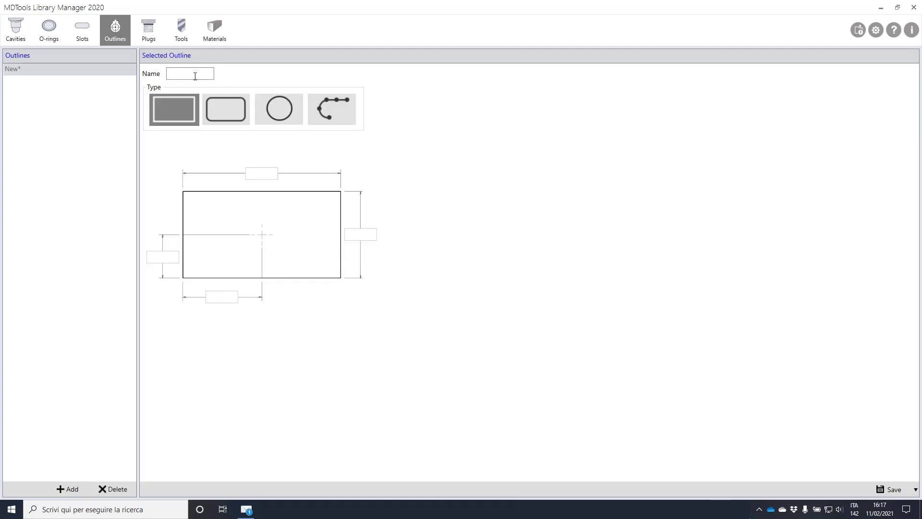
left_click(283, 108)
left_click(180, 75)
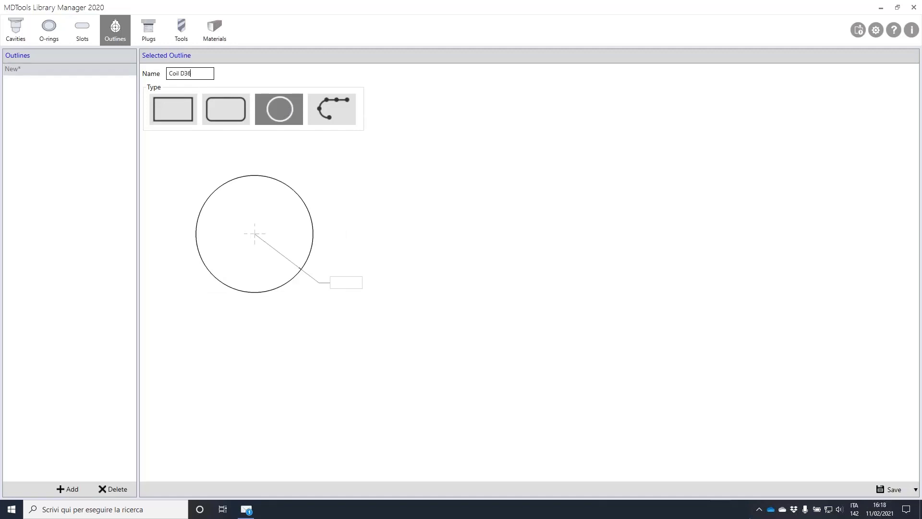
left_click(346, 283)
left_click(891, 489)
Save a copy of the circular outline as Coil D50 with a radius of 25
left_click(198, 72)
left_click(342, 281)
type("25")
left_click(916, 489)
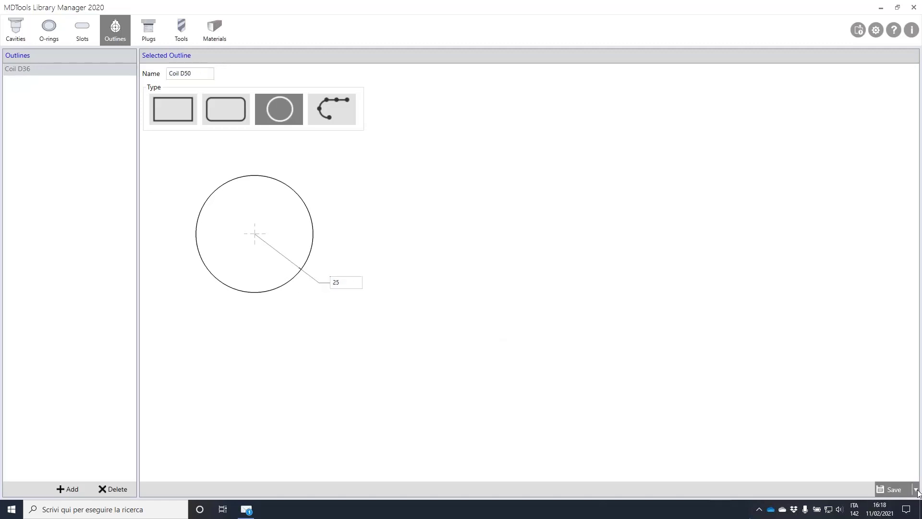
left_click(894, 471)
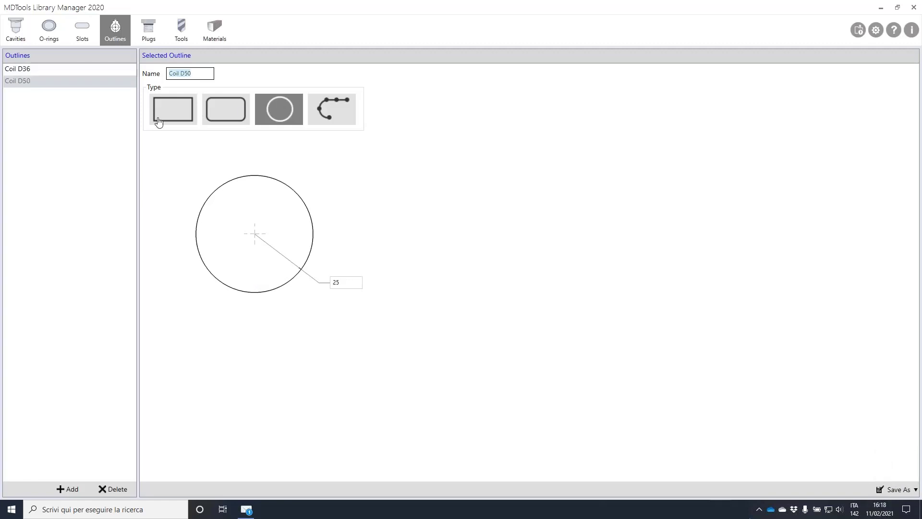
Examine the rectangle, rounded rectangle and custom outline types, the drawing import sources, and the saved Coil D36 and Coil D50 outlines
left_click(164, 114)
left_click(230, 111)
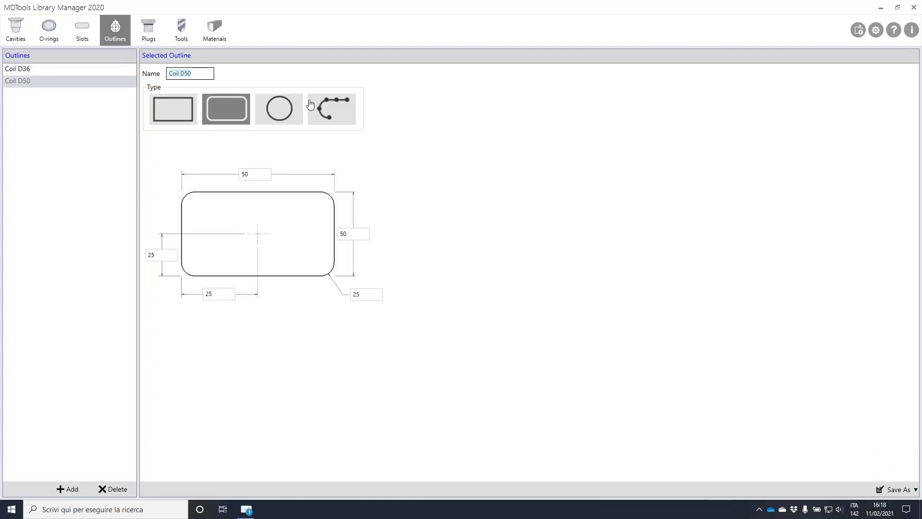
left_click(337, 108)
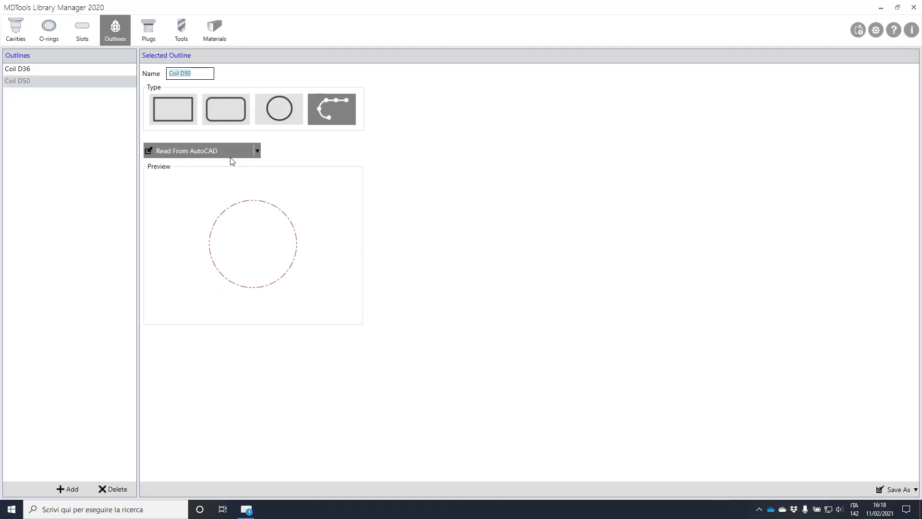
left_click(257, 151)
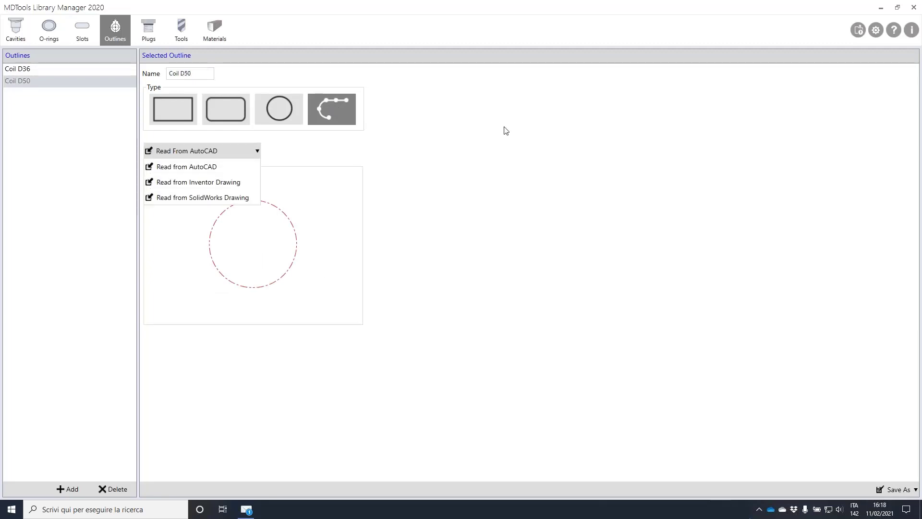
left_click(487, 132)
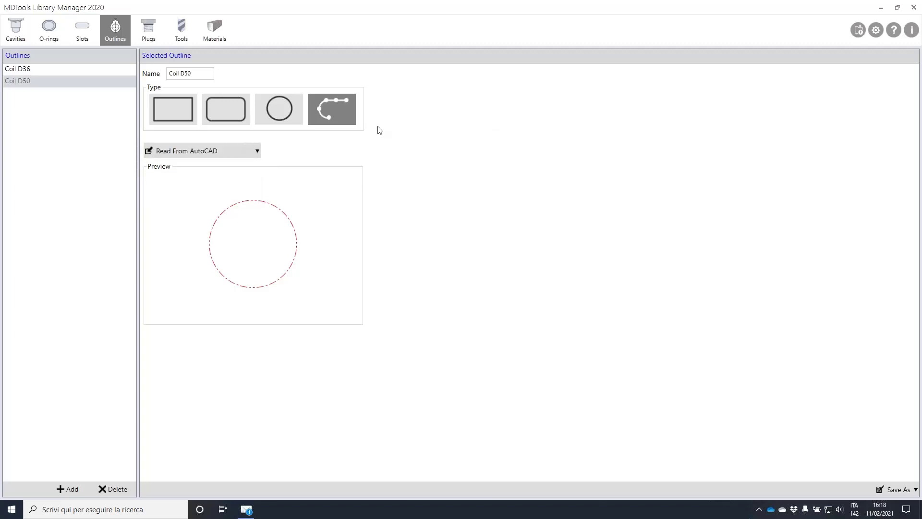
left_click(30, 70)
left_click(501, 290)
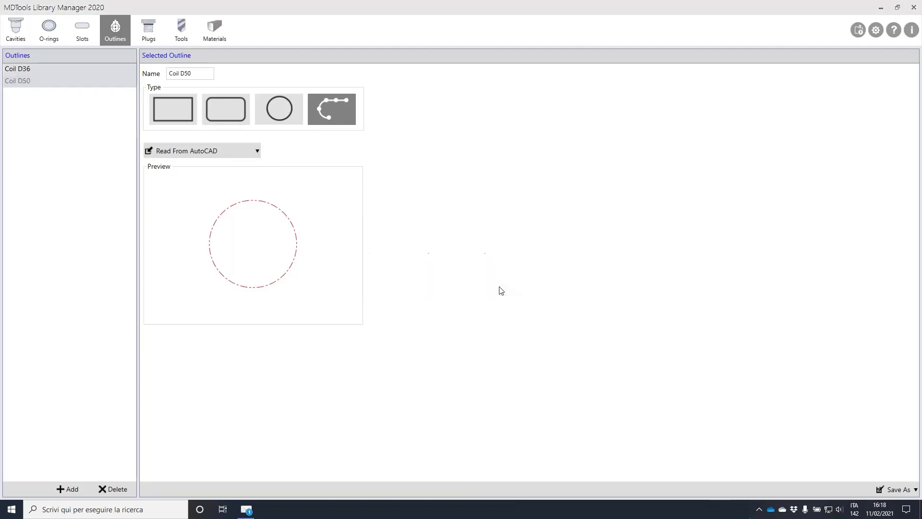
left_click(36, 80)
left_click(36, 72)
left_click(31, 81)
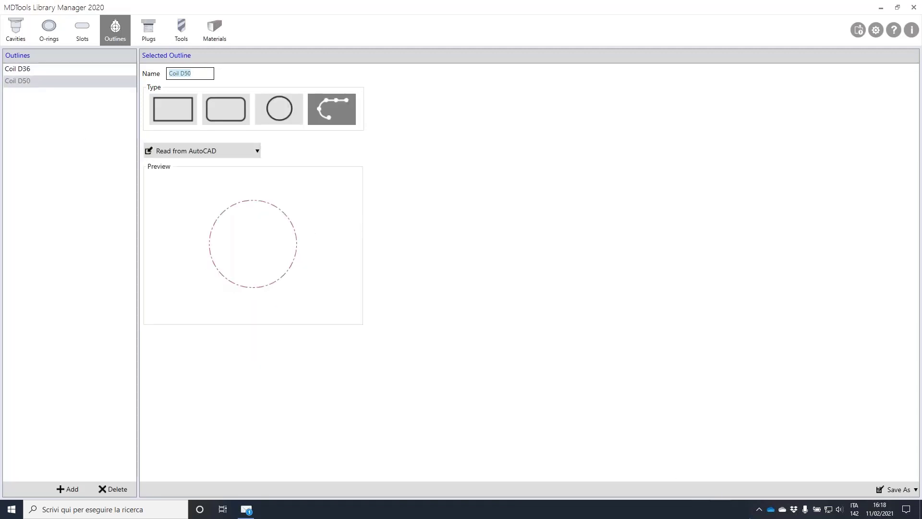
Switch to Autodesk Inventor, insert the Coil D36 outline around the valve cavity on the block's top face, and end outline insertion
key("alt+F4")
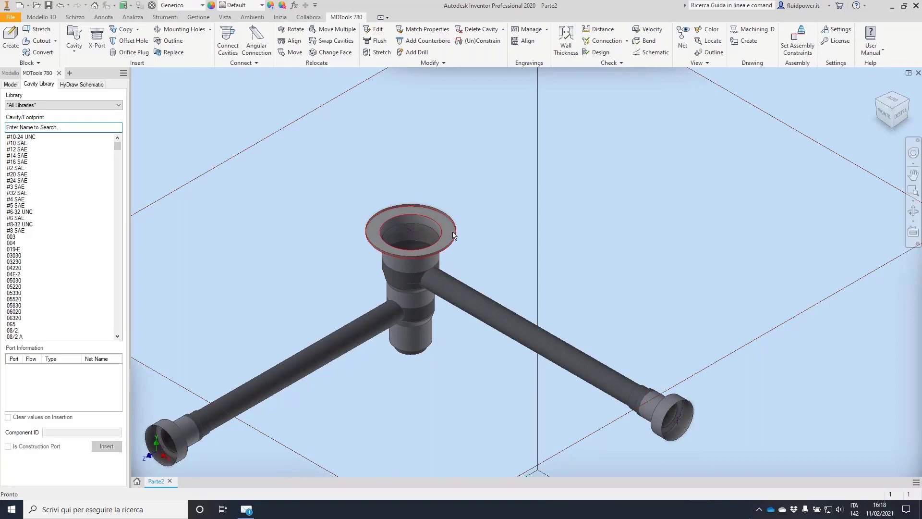
left_click(211, 31)
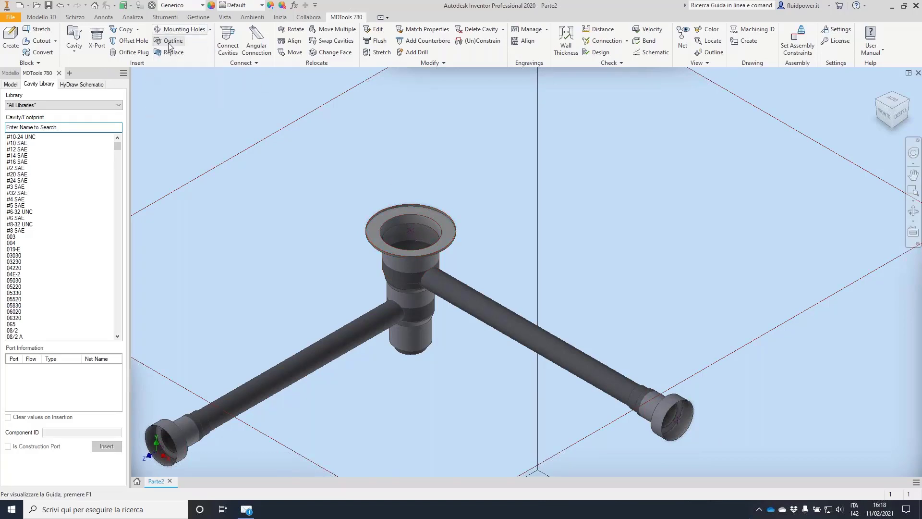
left_click(170, 41)
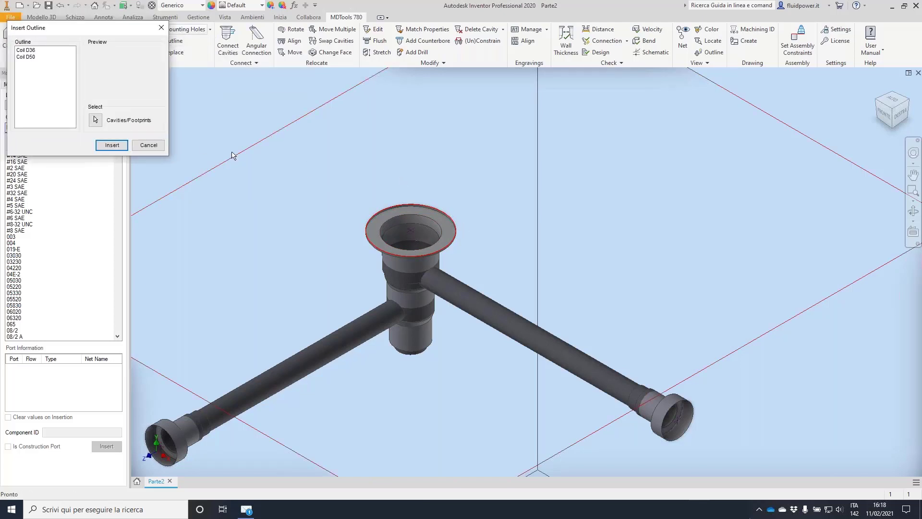
left_click(32, 50)
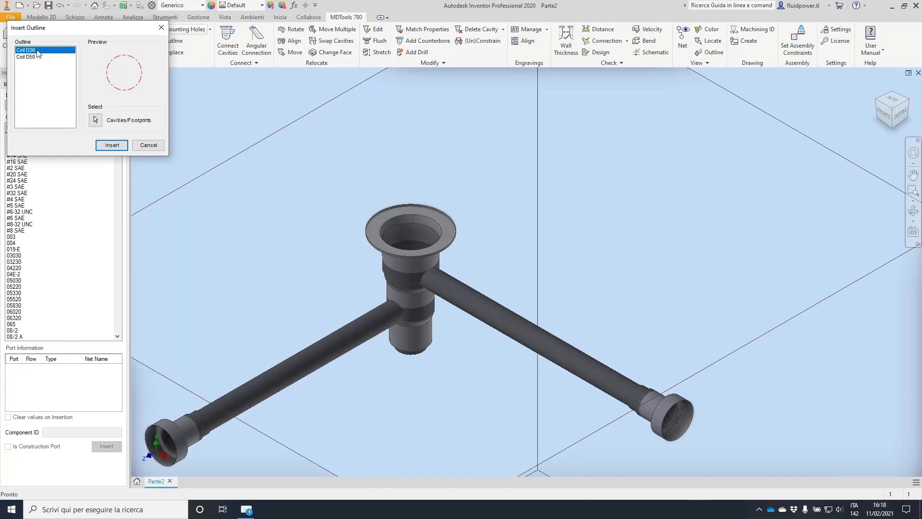
left_click(95, 120)
left_click(416, 234)
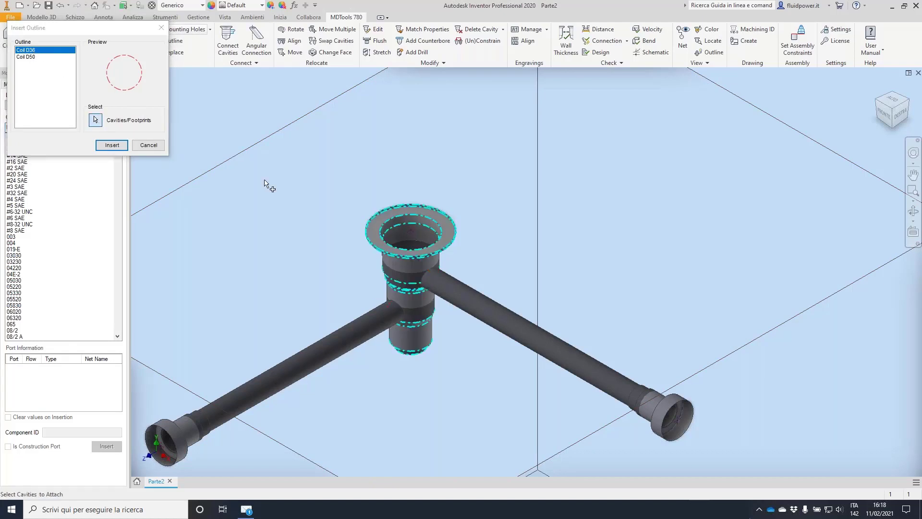
left_click(112, 146)
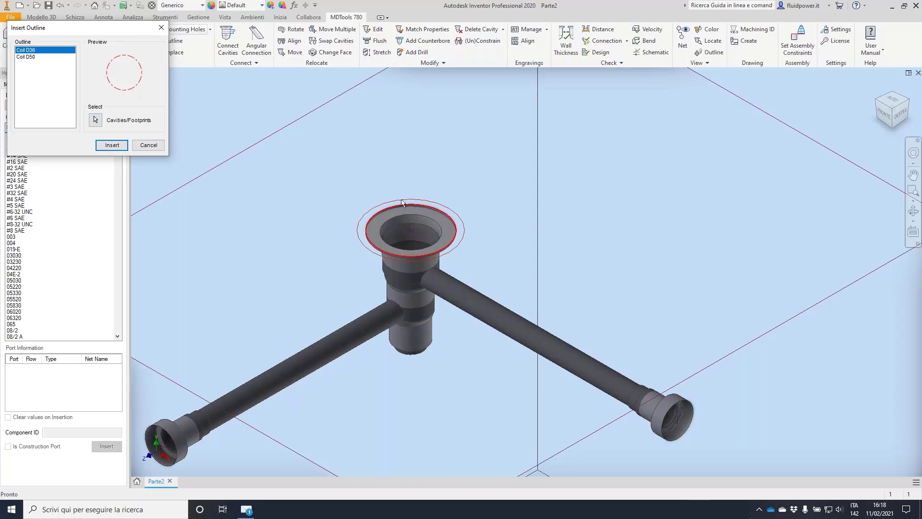
scroll(447, 223, "up", 5)
scroll(370, 264, "down", 3)
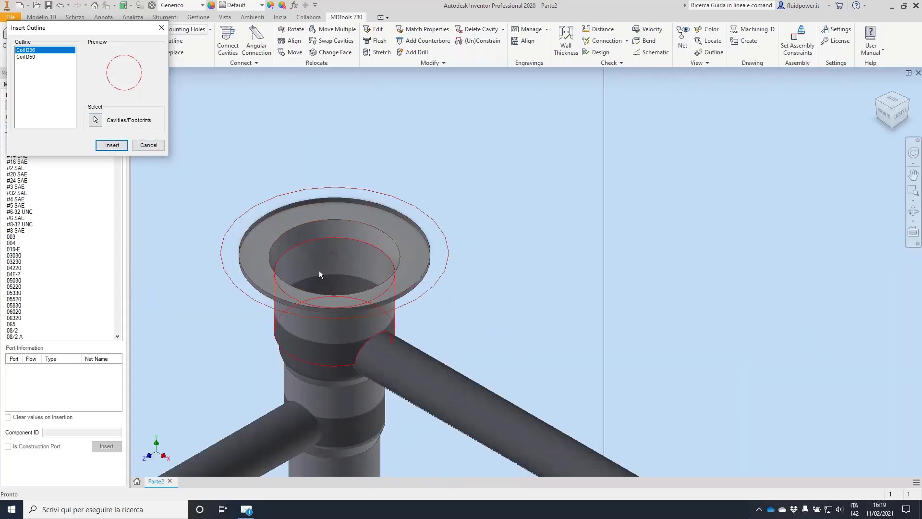
mouse_move(304, 259)
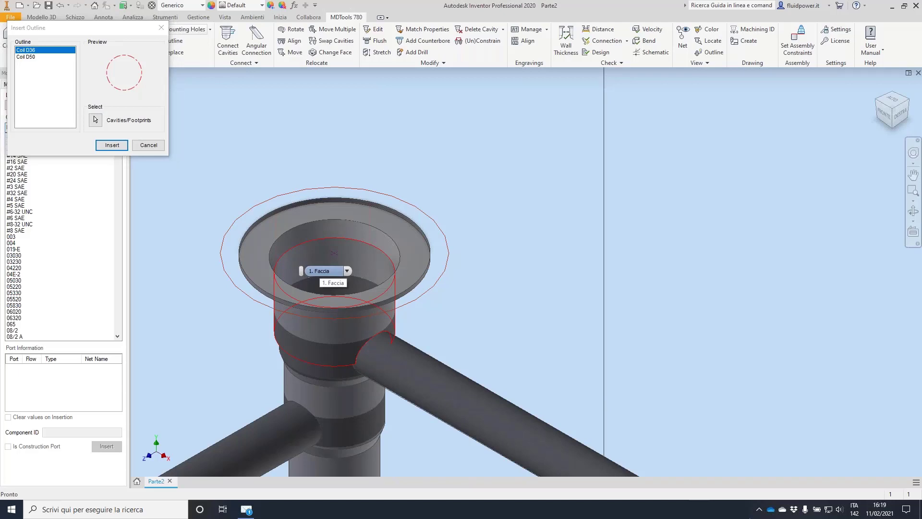
scroll(359, 244, "down", 5)
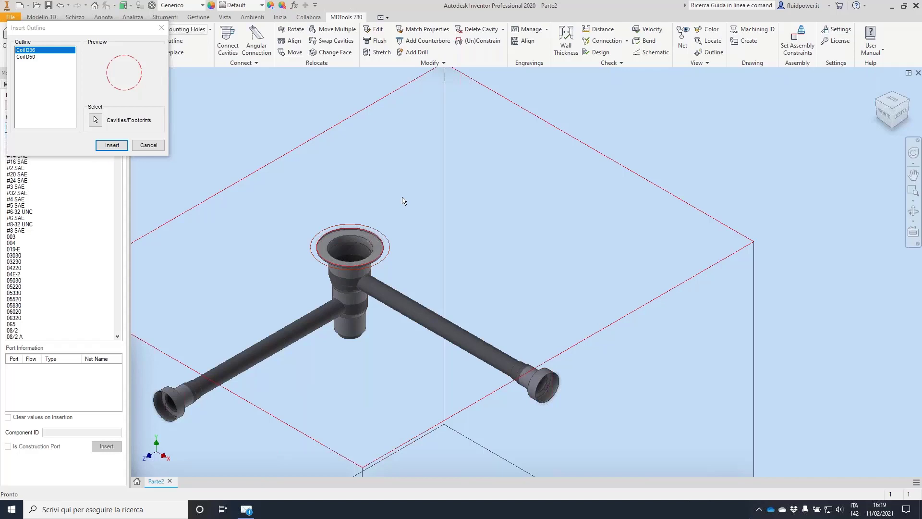
mouse_move(404, 200)
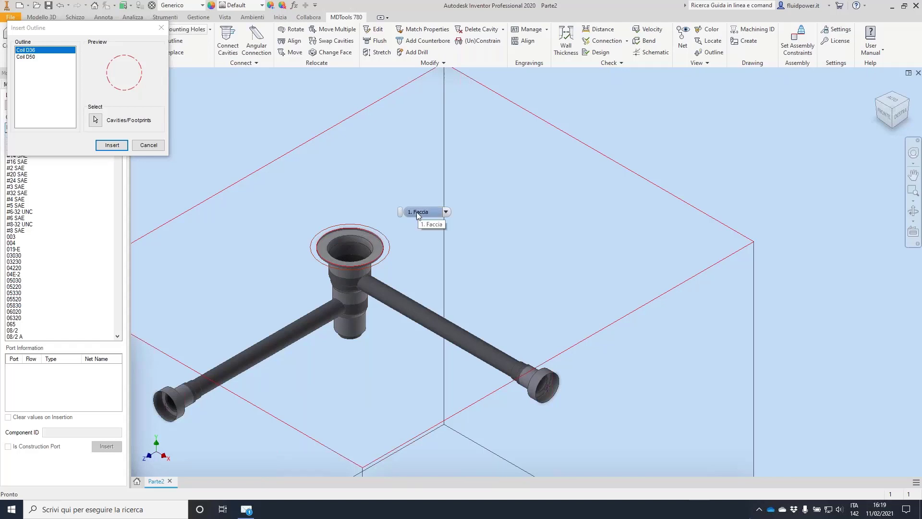
left_click(159, 148)
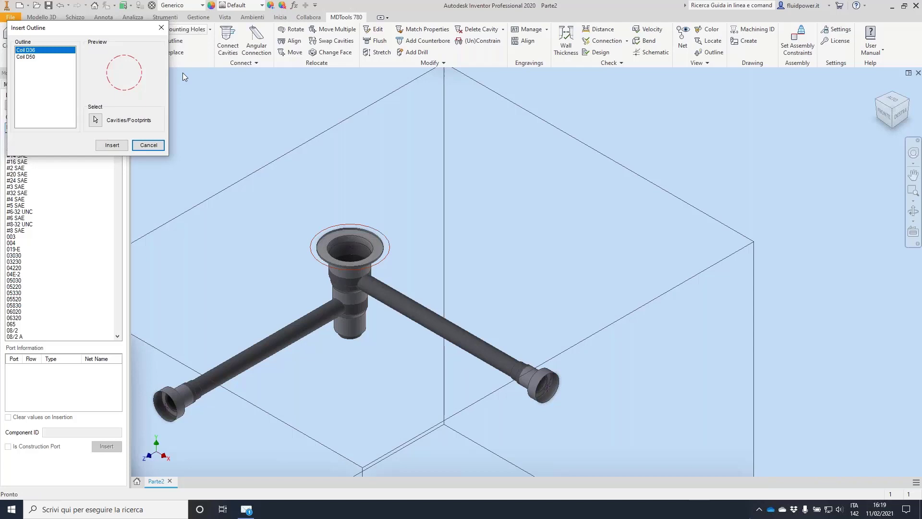
left_click(148, 145)
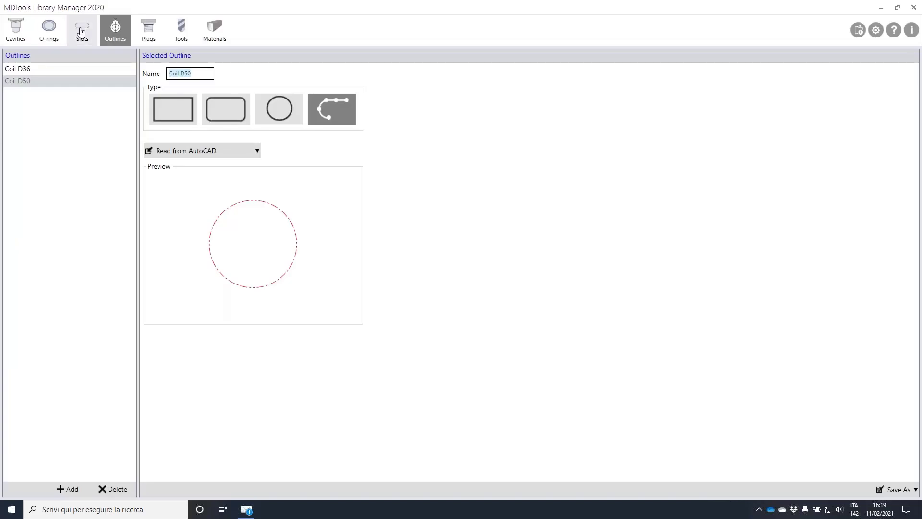
In MDTools Library Manager, define slot D10 with diameter 10, width 15 and depth 40, and save it
left_click(81, 32)
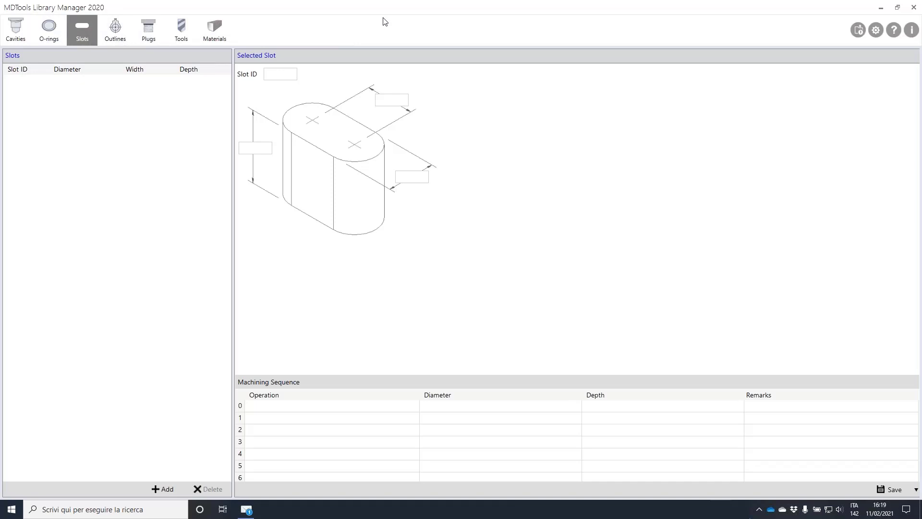
left_click(286, 73)
left_click(284, 75)
left_click(397, 98)
type("15")
left_click(421, 179)
left_click(261, 150)
type("40")
left_click(308, 407)
left_click(290, 418)
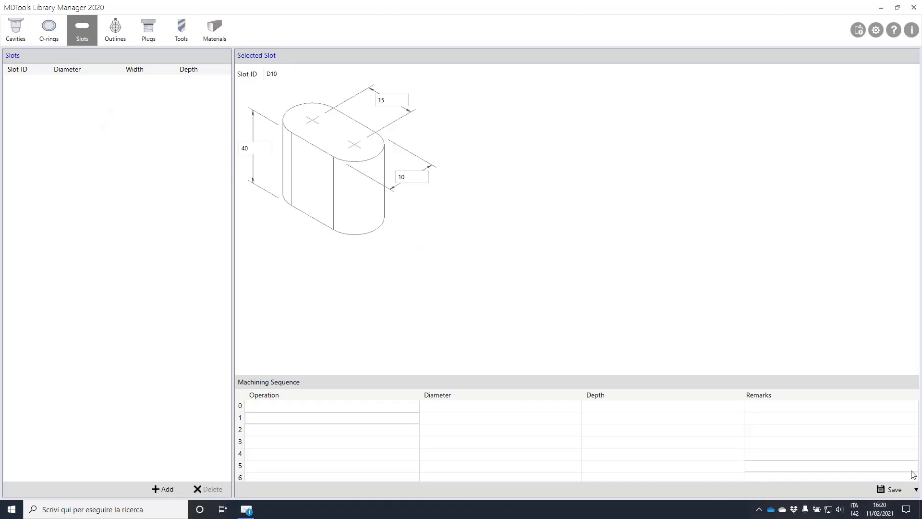
left_click(915, 489)
left_click(891, 458)
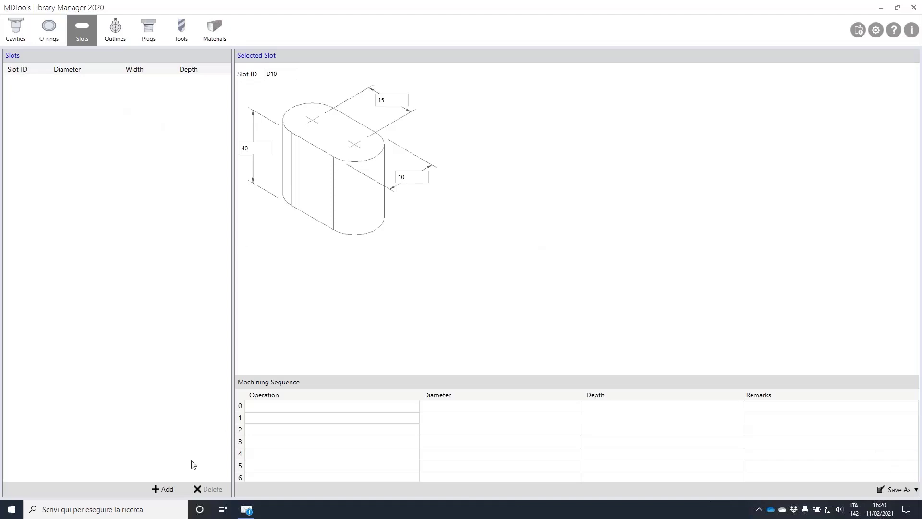
Reload the slot list and delete the two duplicate D10 slots
left_click(167, 490)
left_click(508, 288)
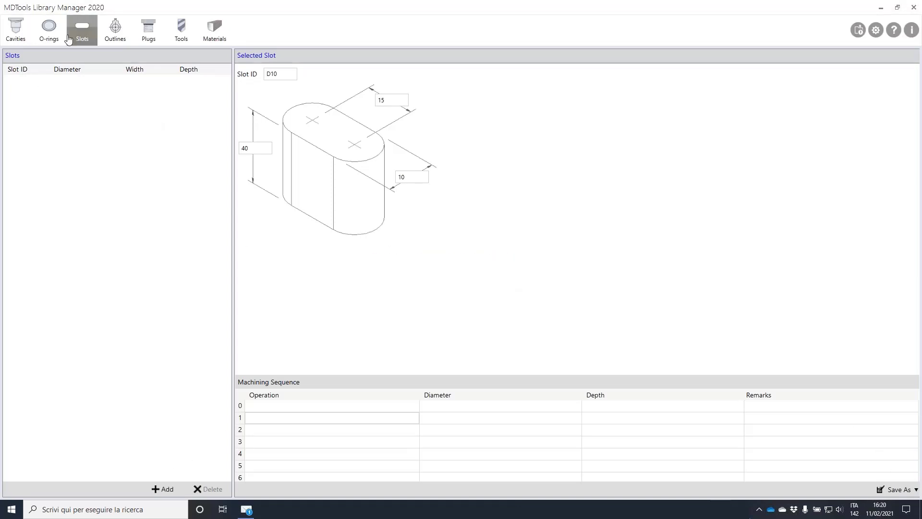
left_click(49, 29)
left_click(83, 29)
left_click(62, 91)
left_click(210, 489)
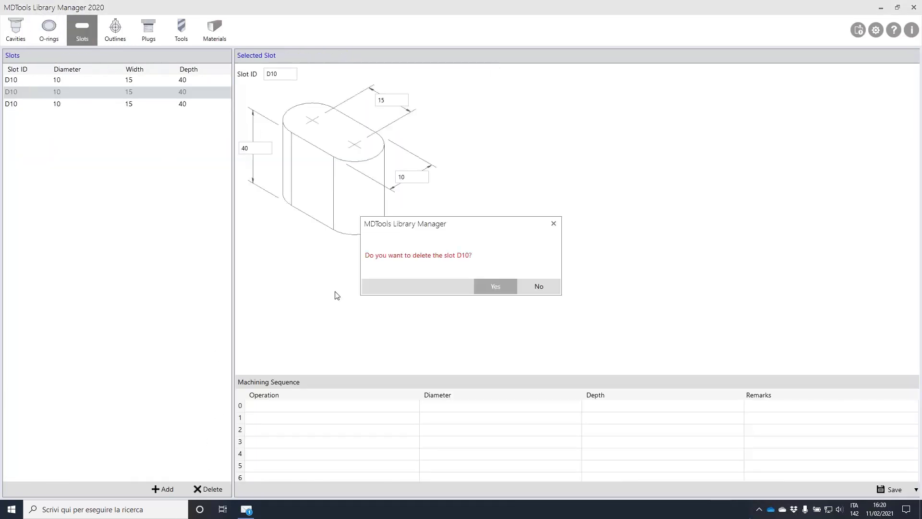
left_click(506, 287)
left_click(76, 92)
left_click(222, 487)
left_click(499, 286)
left_click(95, 82)
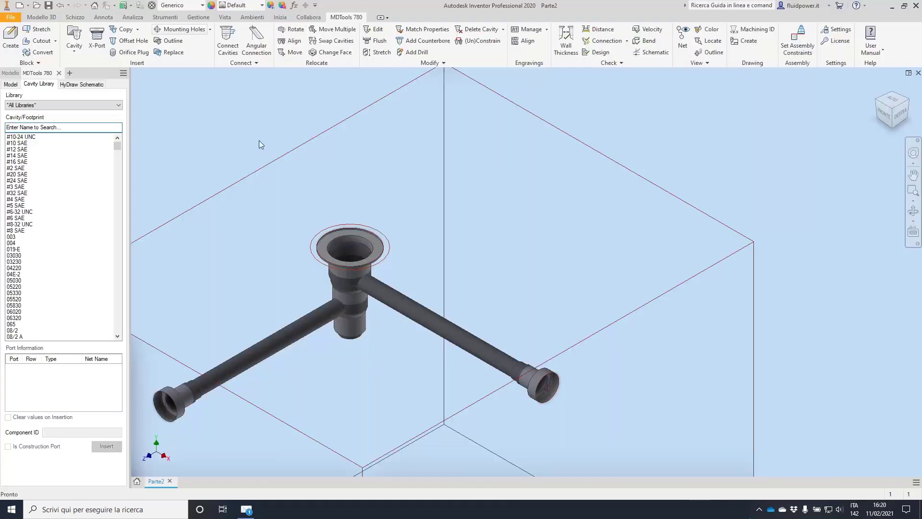
In Autodesk Inventor, insert a G 1/2-14 cavity with component ID PPP on the block's right face, near its rear edge
left_click(56, 127)
type("G 1")
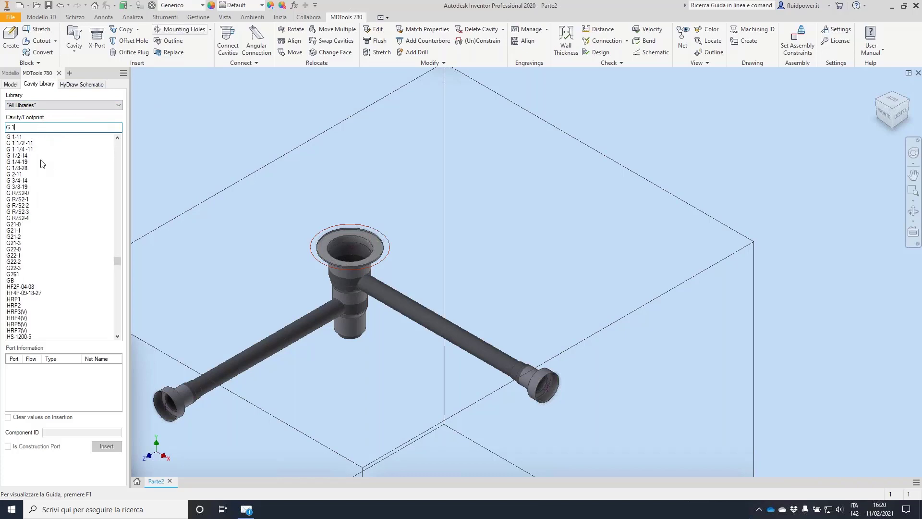
left_click(27, 155)
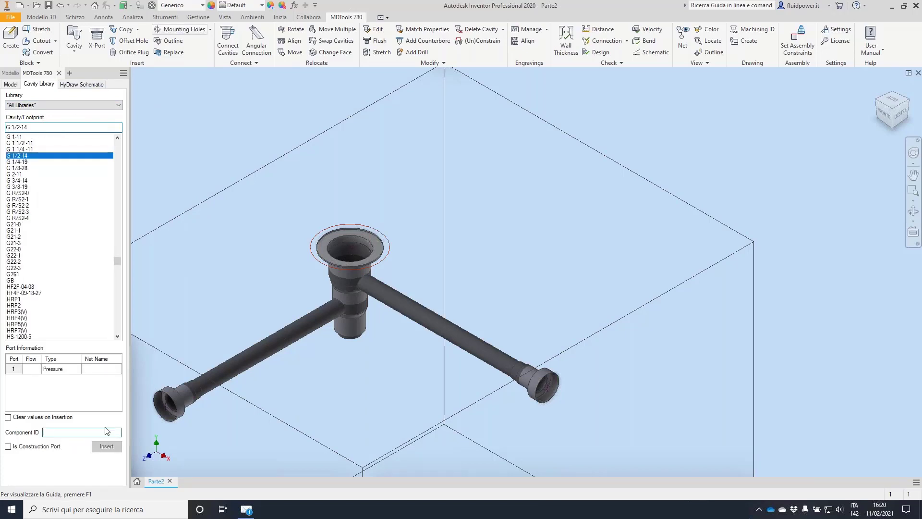
left_click(107, 446)
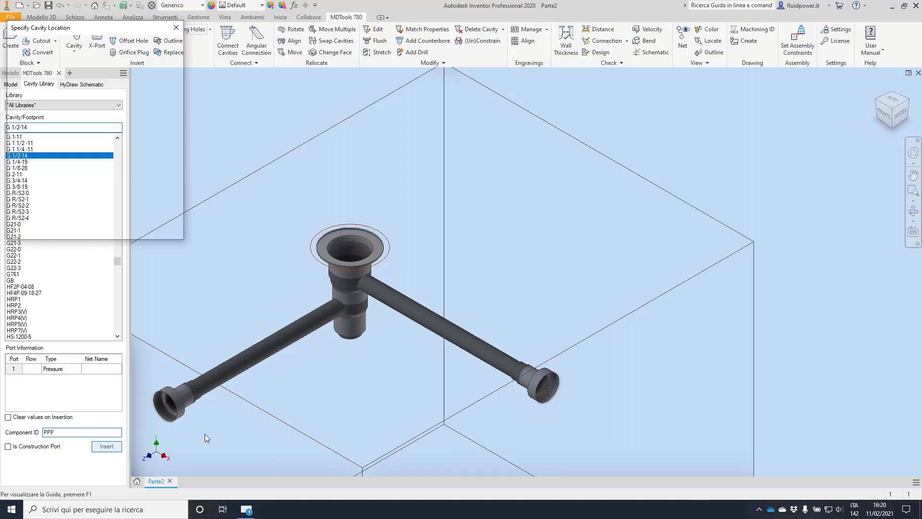
left_click(718, 378)
left_click(127, 229)
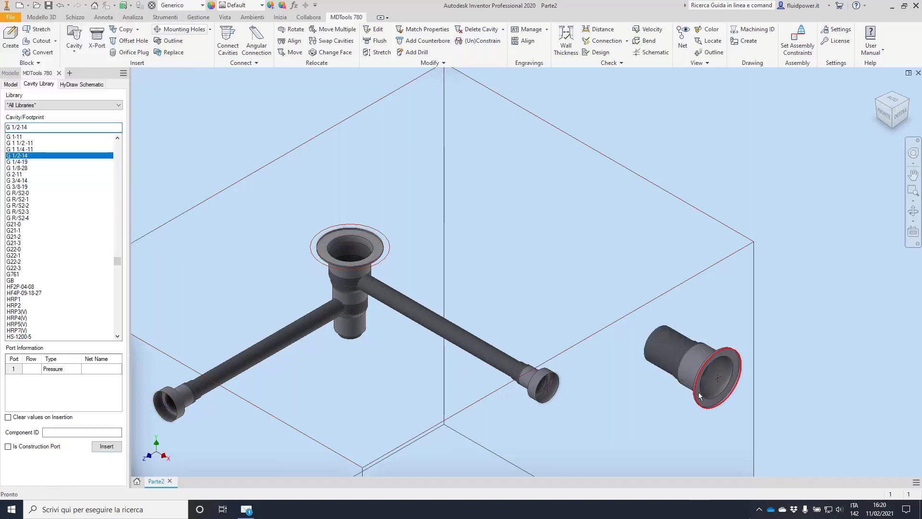
scroll(716, 370, "up", 3)
scroll(712, 327, "up", 2)
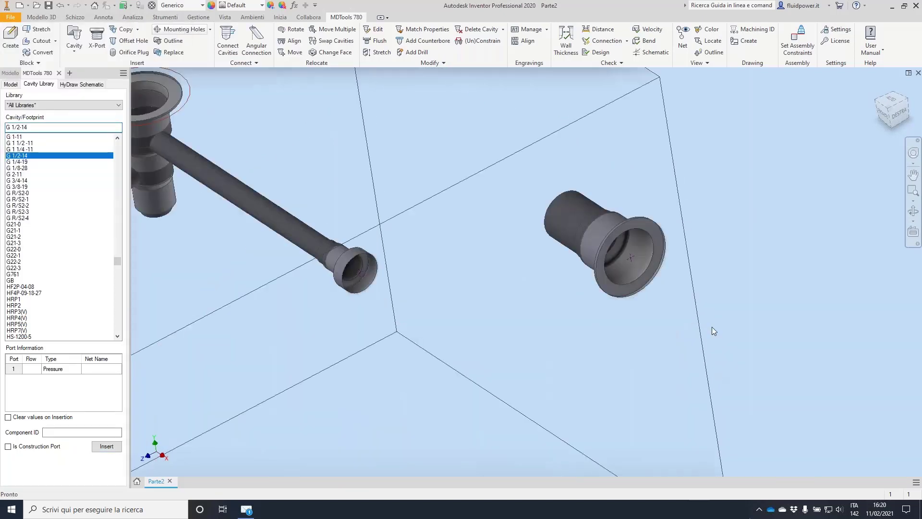
Stretch the PPP cavity's 18 mm drill to a depth of 22
scroll(712, 326, "up", 2)
left_click(379, 52)
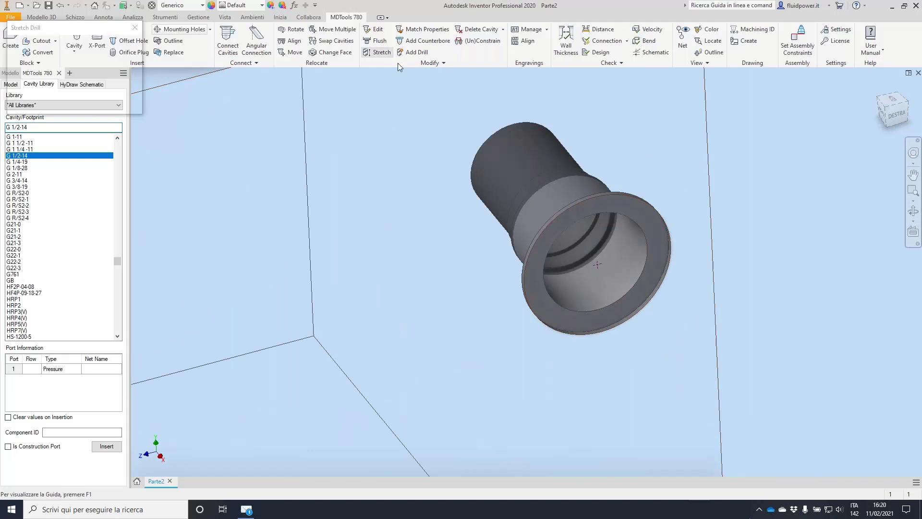
left_click(511, 146)
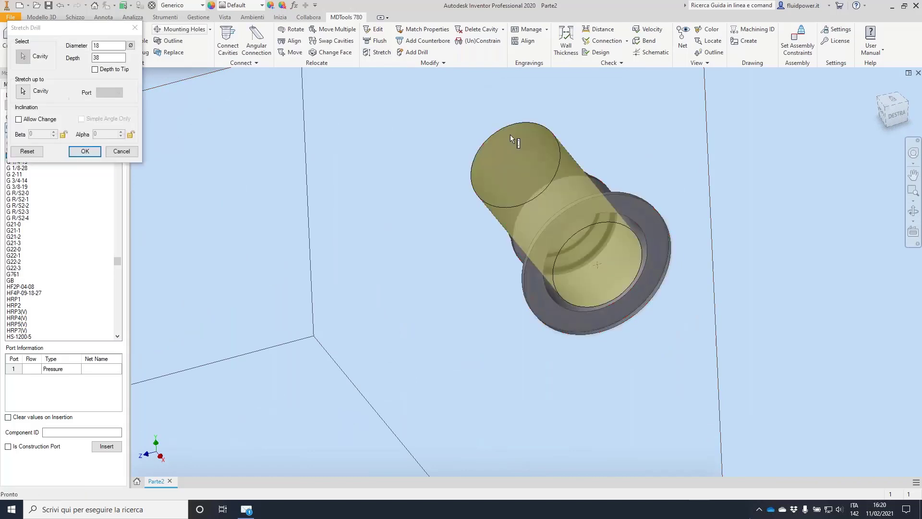
double_click(107, 57)
type("20")
key("Return")
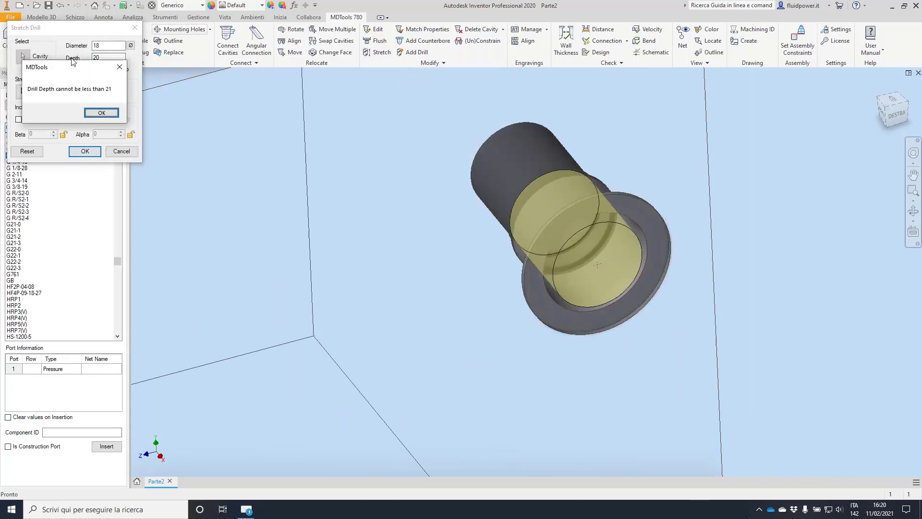
left_click(102, 112)
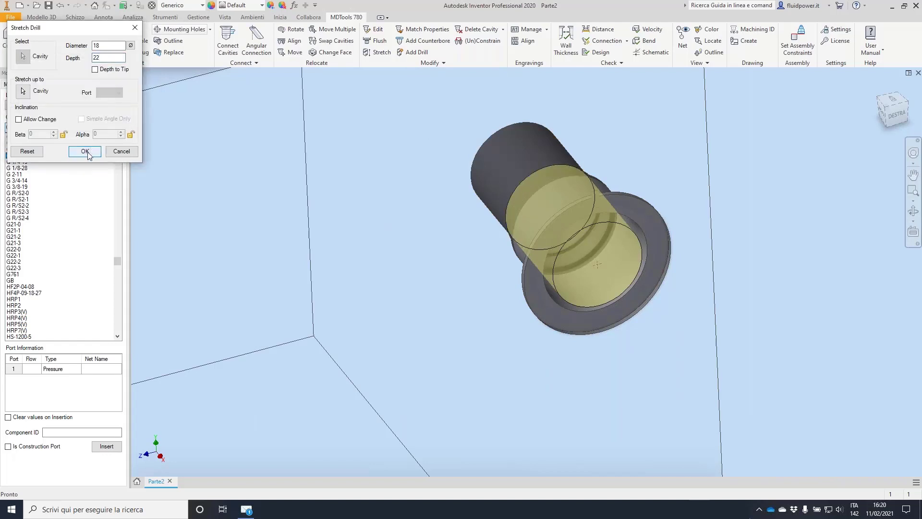
left_click(85, 151)
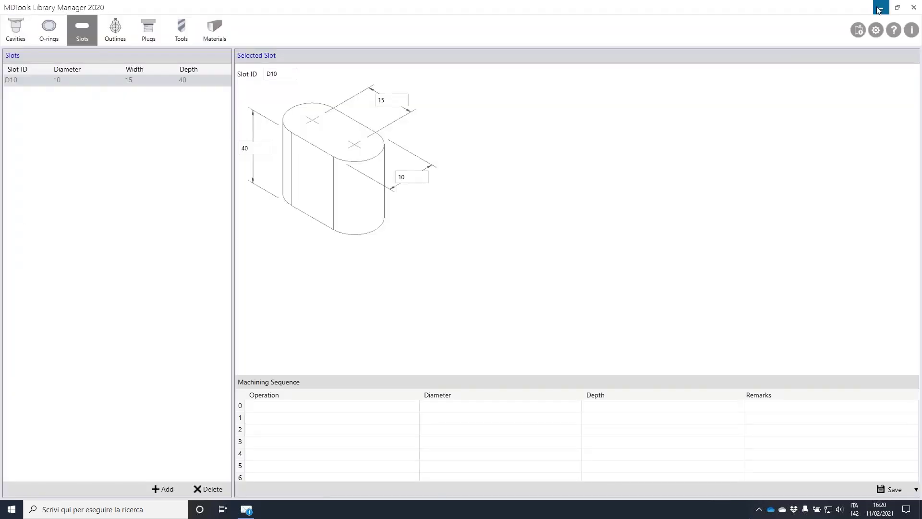
Return to Autodesk Inventor and insert library slot D10 in the PPP cavity with its width changed to 8
left_click(880, 8)
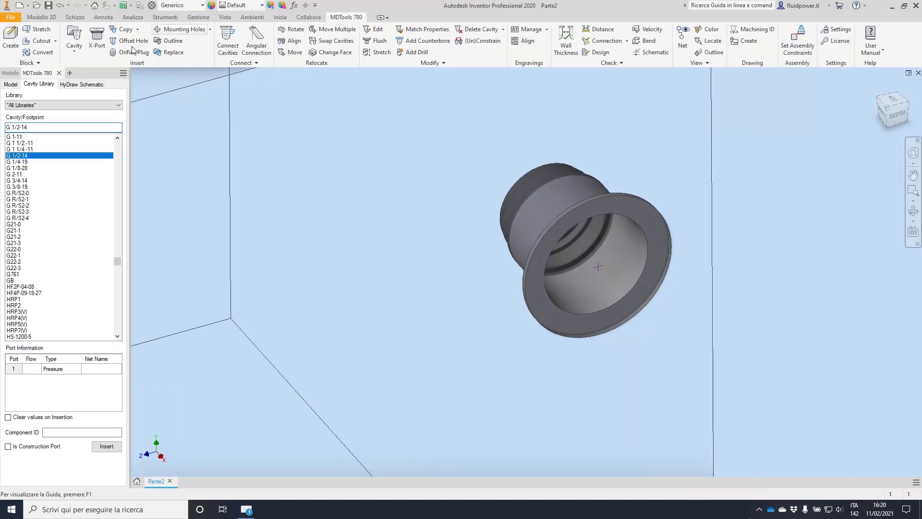
left_click(210, 30)
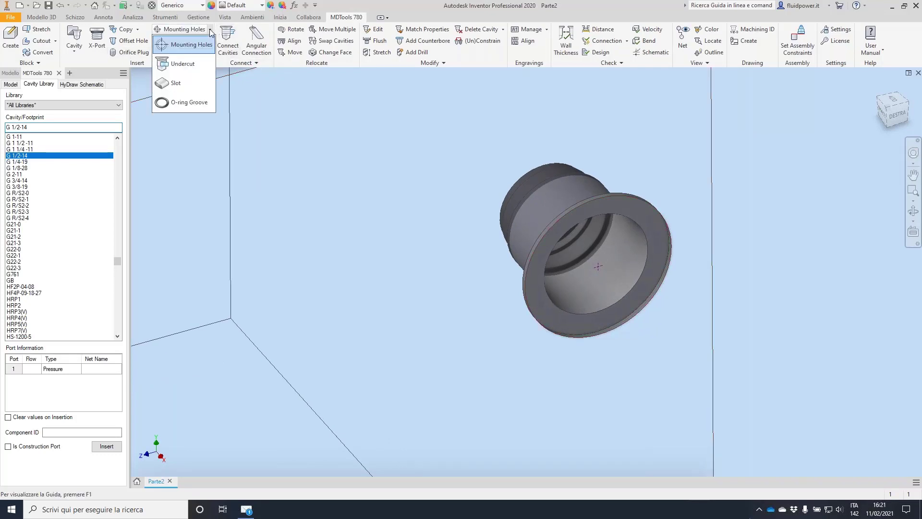
left_click(164, 85)
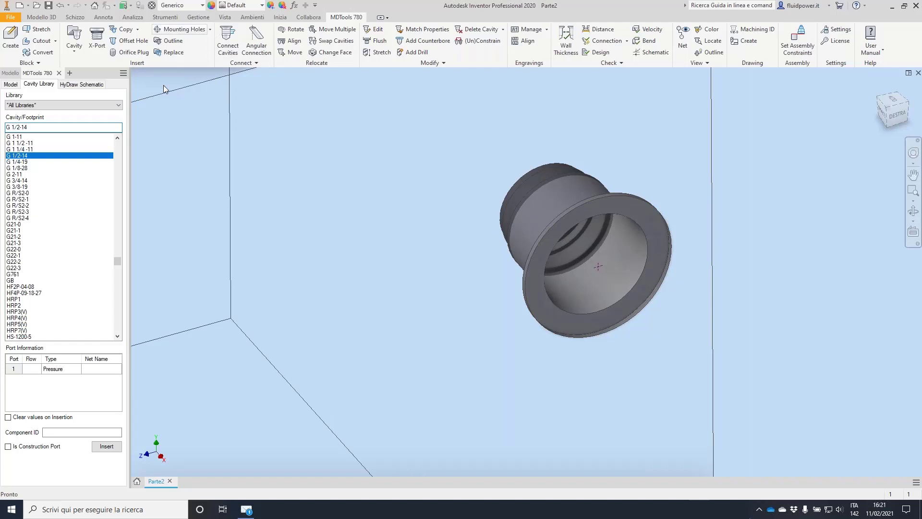
left_click(590, 234)
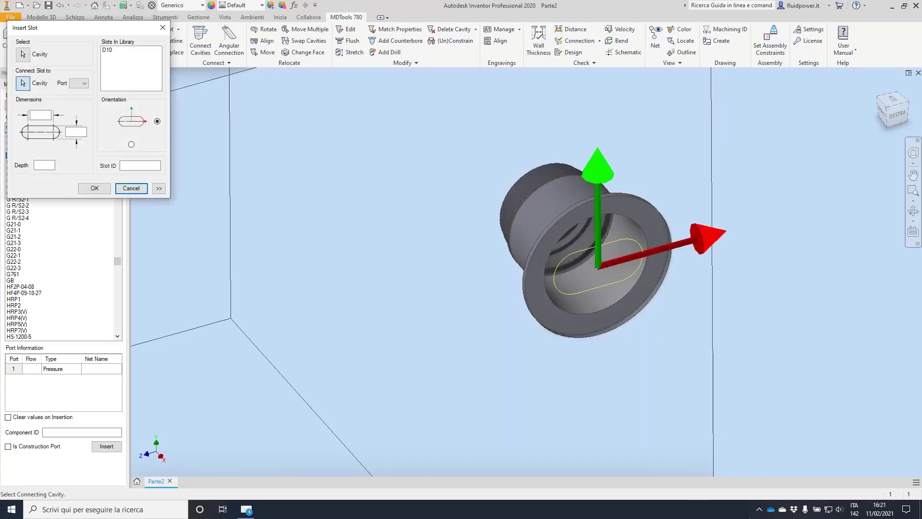
left_click(109, 51)
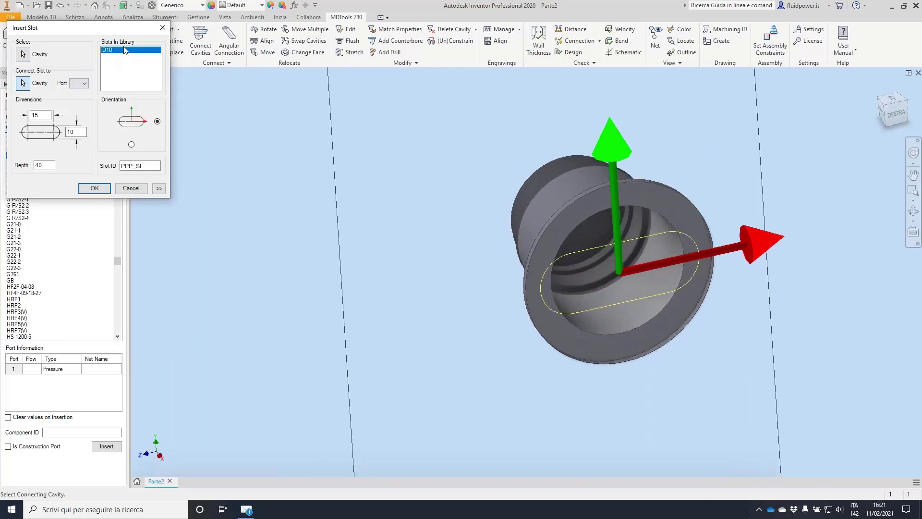
double_click(34, 115)
type("8")
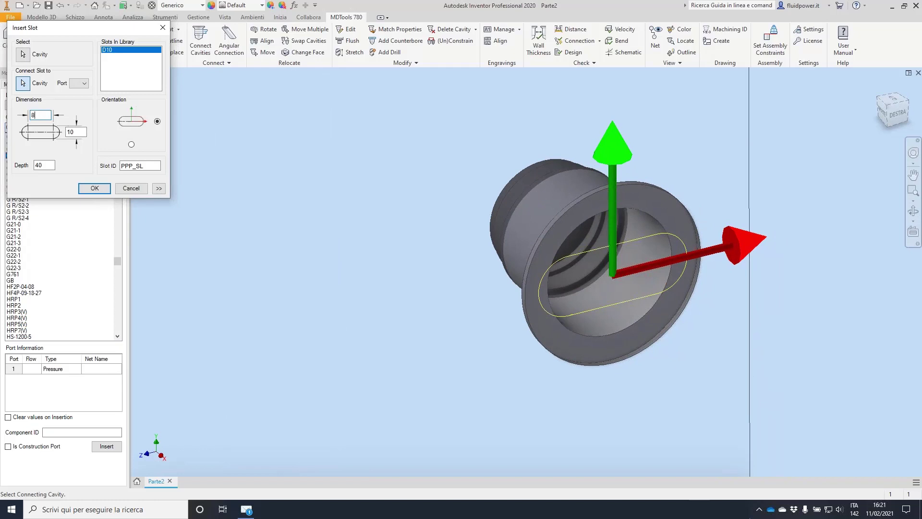
left_click(94, 188)
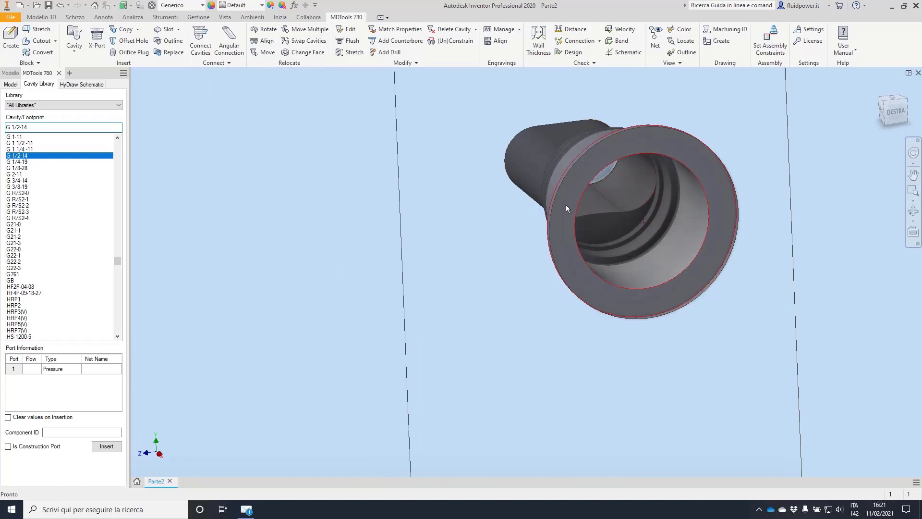
Move the PPP cavity on its face to X 145, Y 19, and shift the valve cavity to meet its slot
left_click(565, 204)
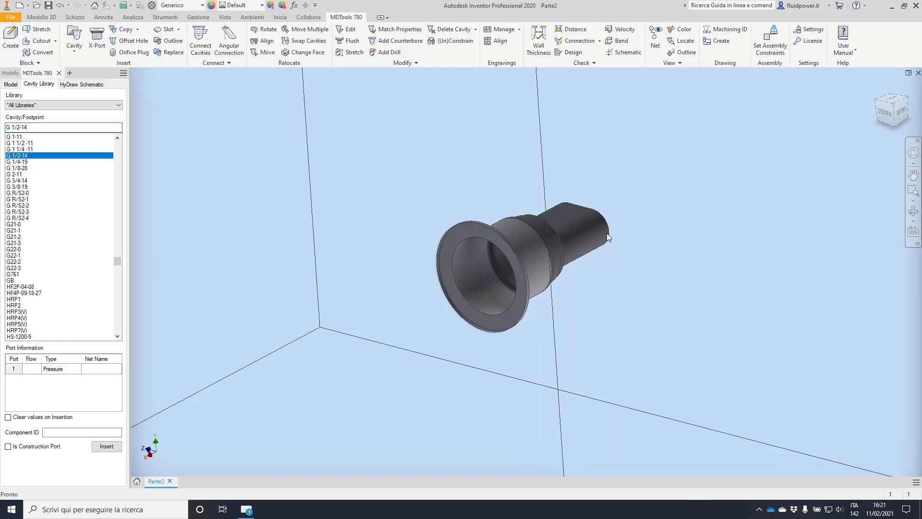
scroll(597, 235, "up", 5)
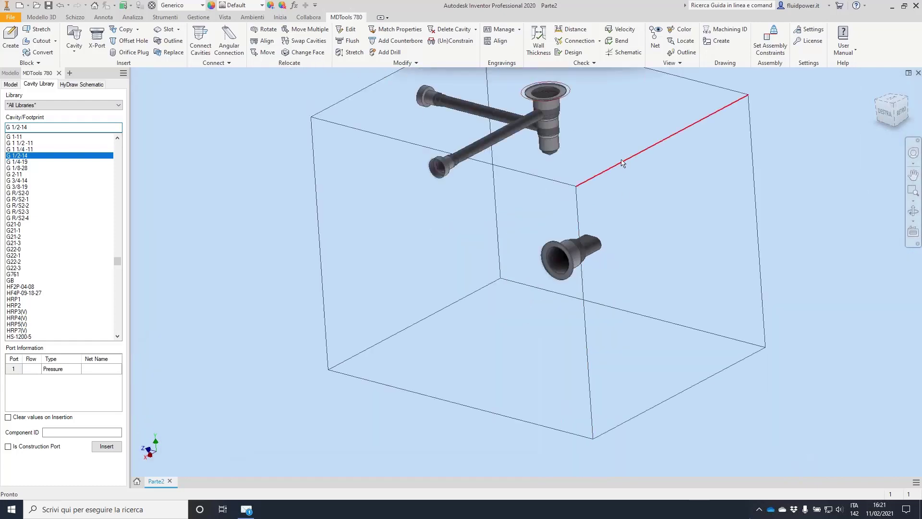
scroll(561, 115, "down", 3)
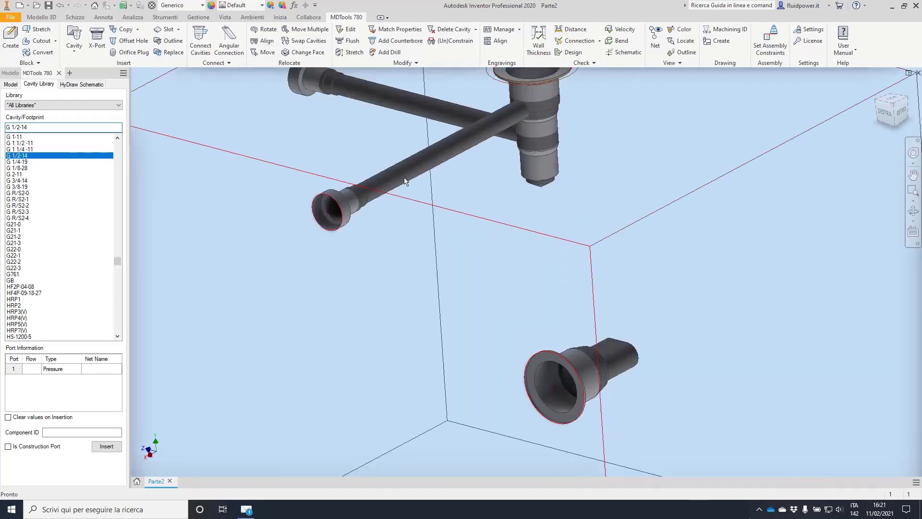
double_click(558, 389)
left_click_drag(559, 393, 382, 236)
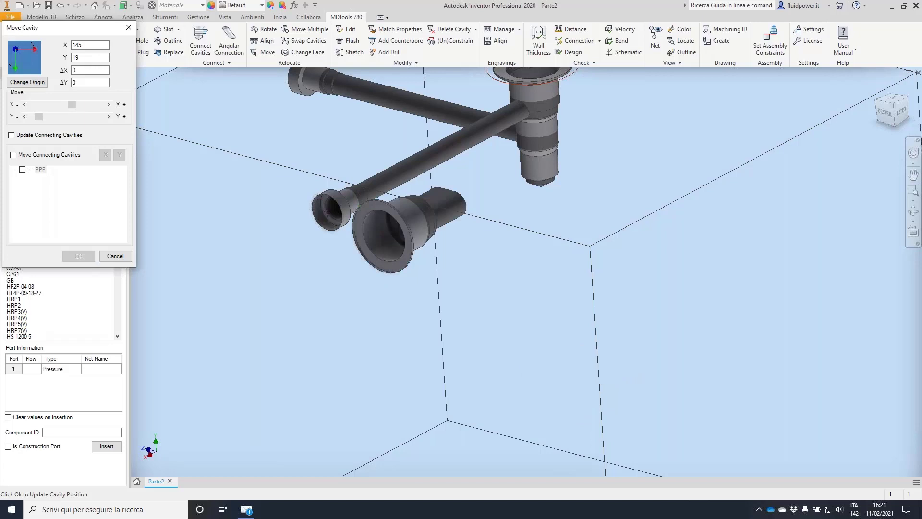
left_click(535, 85)
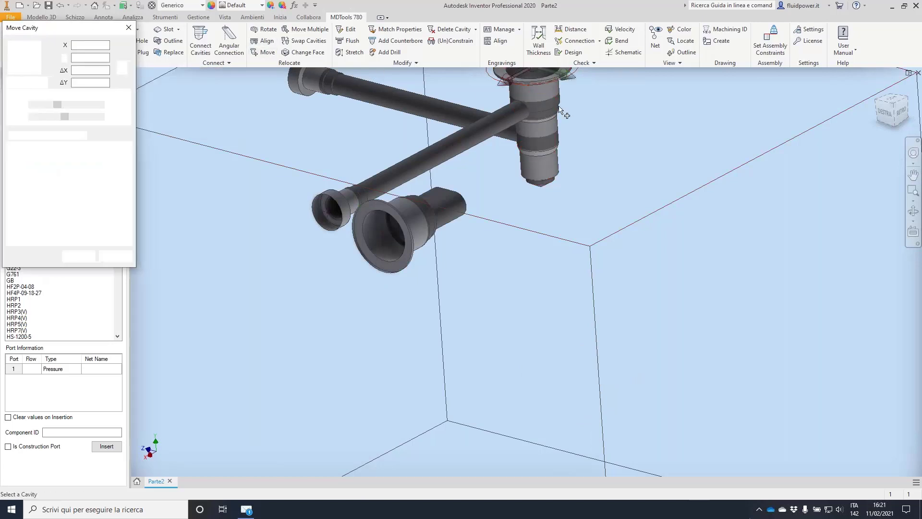
key("Return")
Replace valve cavity 33 with the Parker C12-2 cavity, retaining drill diameter, drill depth and spot face depth
middle_click_drag(436, 241, 384, 364, "shift")
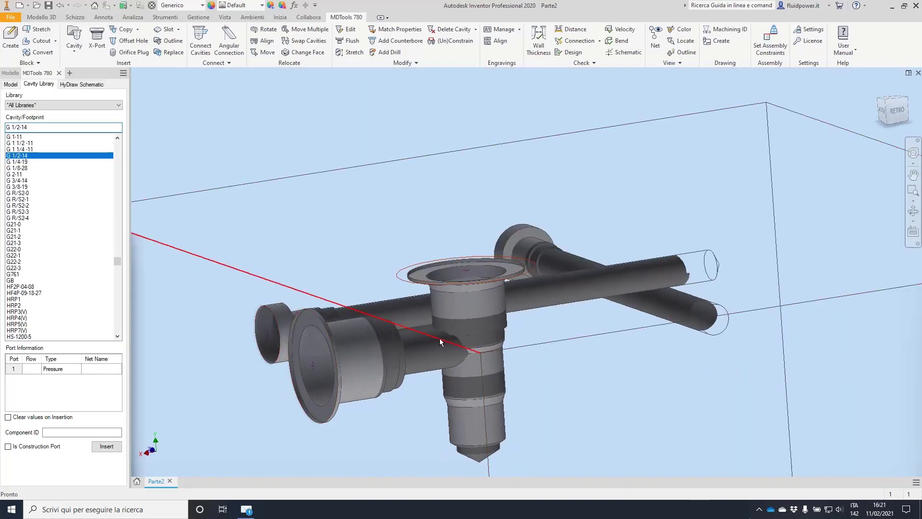
key("Return")
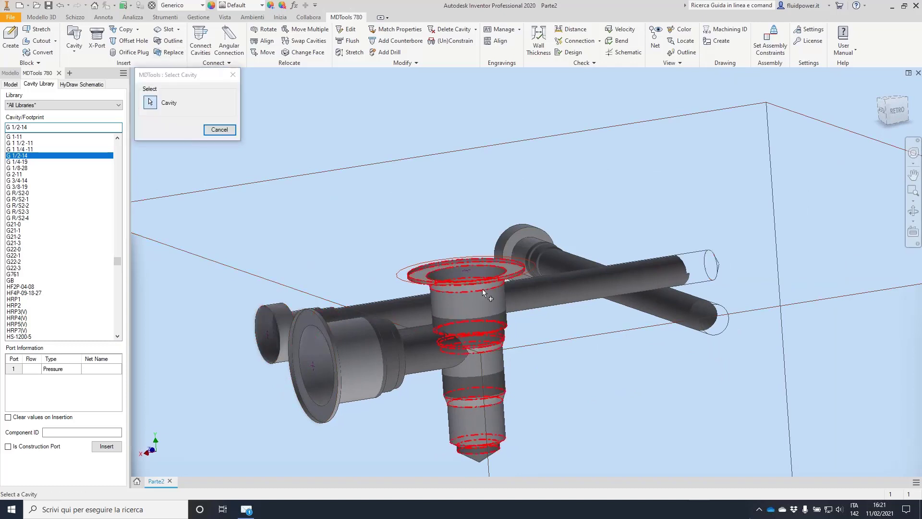
left_click(483, 293)
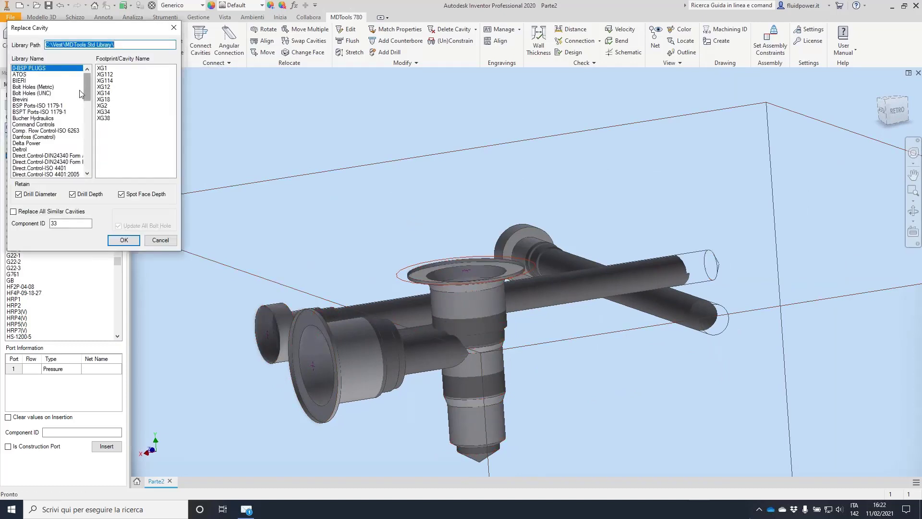
left_click_drag(87, 92, 85, 137)
left_click(28, 112)
left_click_drag(171, 91, 174, 129)
left_click(98, 105)
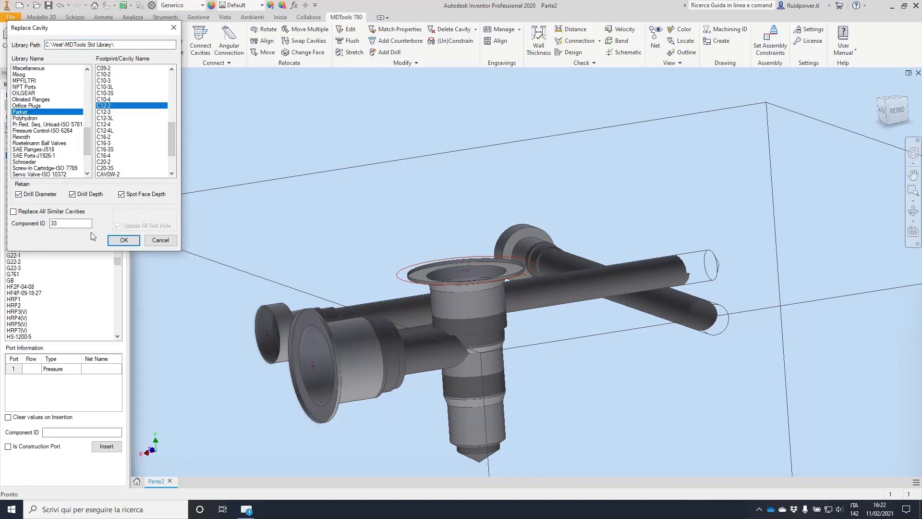
left_click(124, 240)
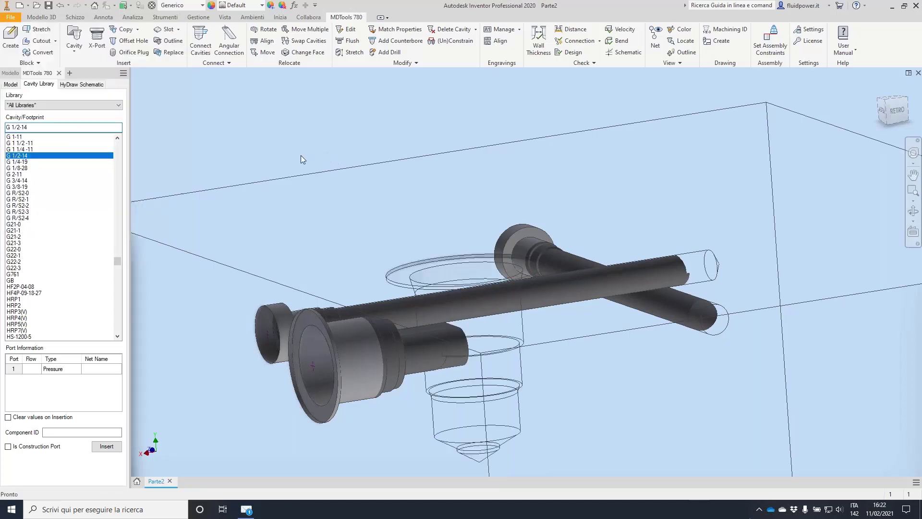
Shift the PPP cavity slightly on its face beside the replaced valve cavity, and inspect the slot intersection inside
right_click(339, 321)
left_click(370, 304)
left_click_drag(341, 343, 350, 357)
left_click(78, 256)
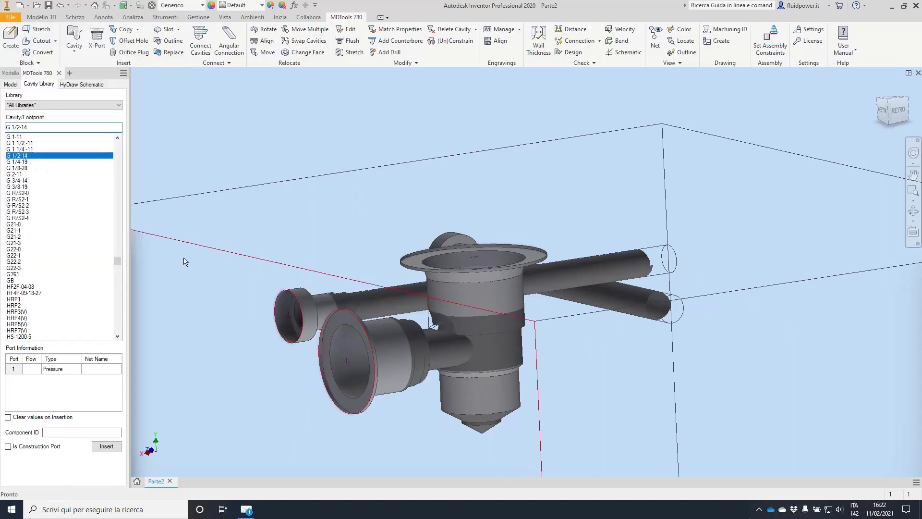
scroll(338, 277, "up", 6)
middle_click_drag(518, 328, 658, 283, "shift")
key("F5")
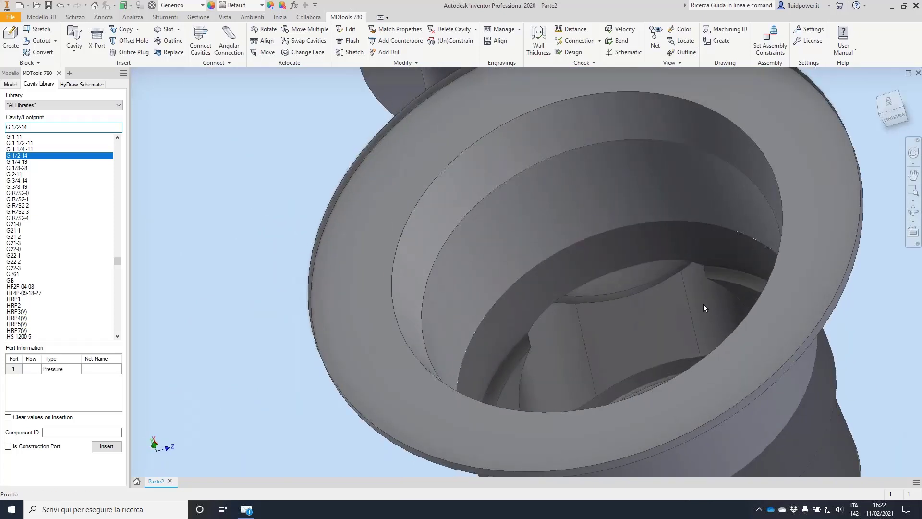
key("F5")
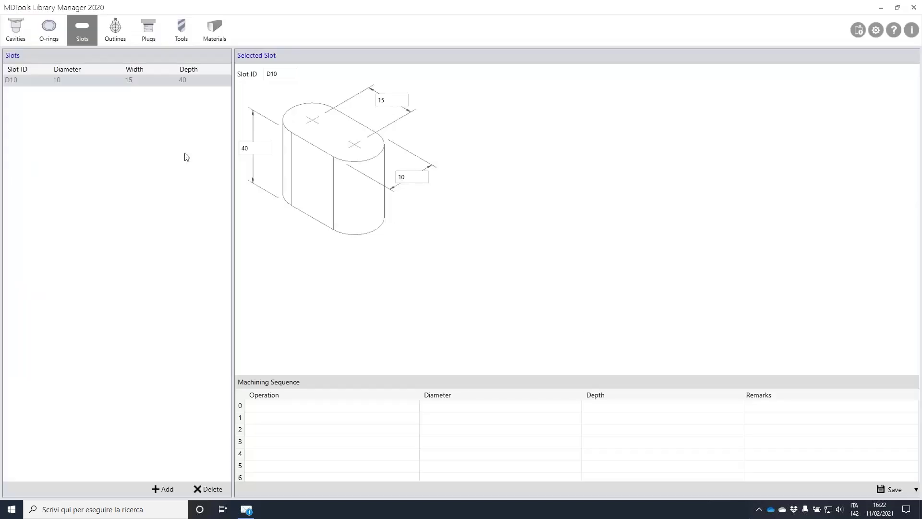
In MDTools Library Manager, add a new O-ring groove entry with dash number 2037-012 and width 1,78
left_click(50, 32)
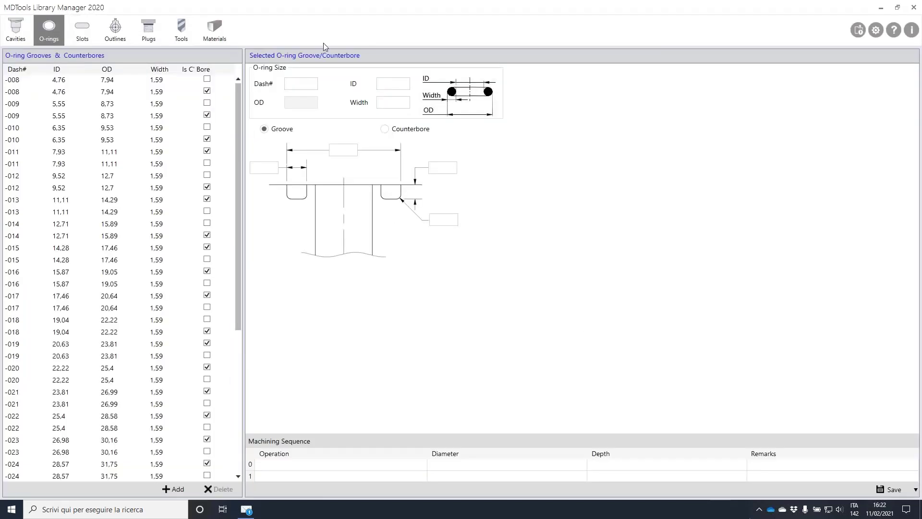
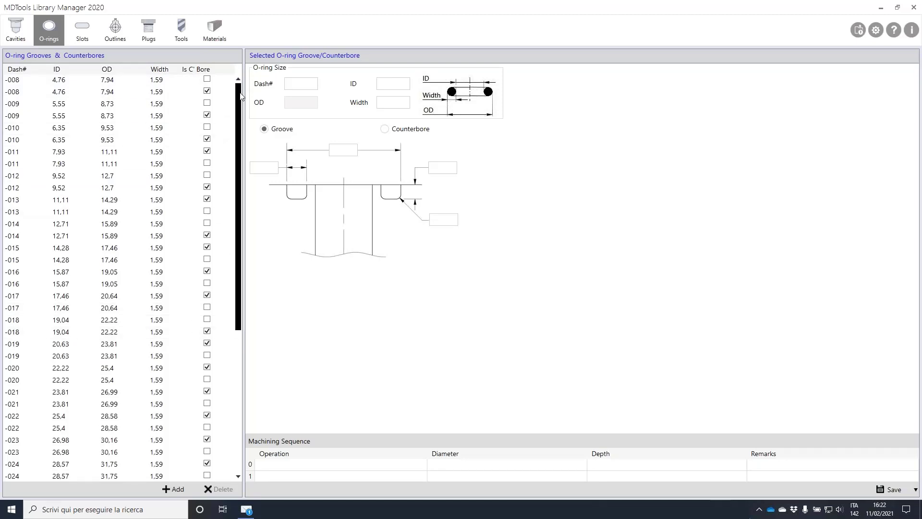
left_click(170, 489)
left_click(307, 84)
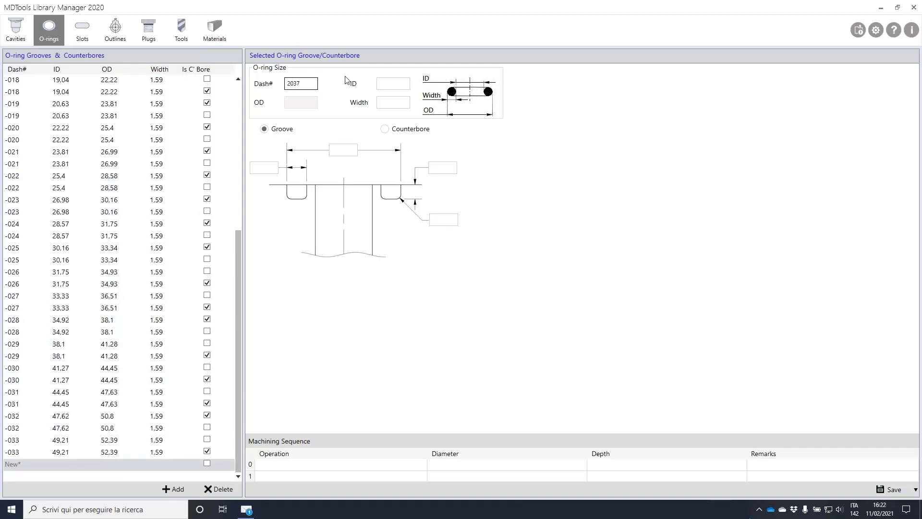
key("Tab")
left_click(390, 100)
Search Google in Chrome for "oring 2037-012" and set the new O-ring's ID to 9,25 in MDTools Library Manager
left_click(393, 83)
mouse_move(398, 509)
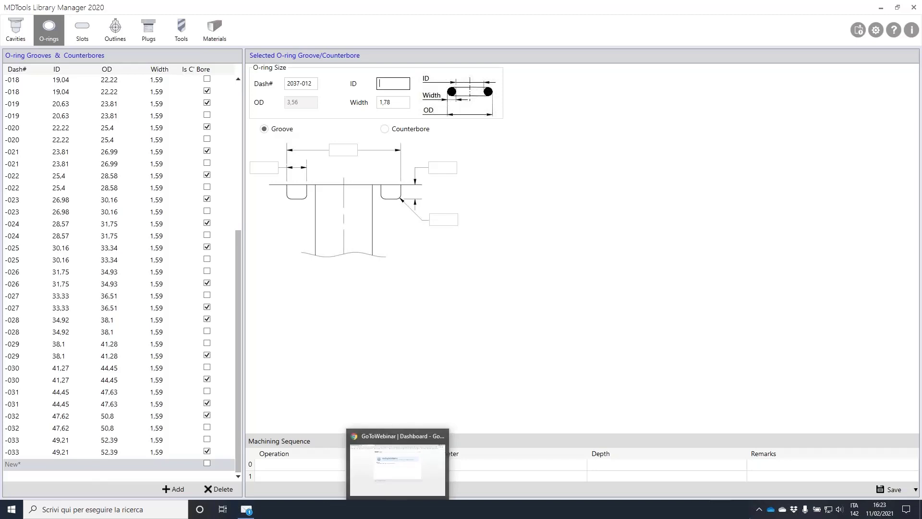
left_click(405, 485)
left_click(222, 25)
type("oring")
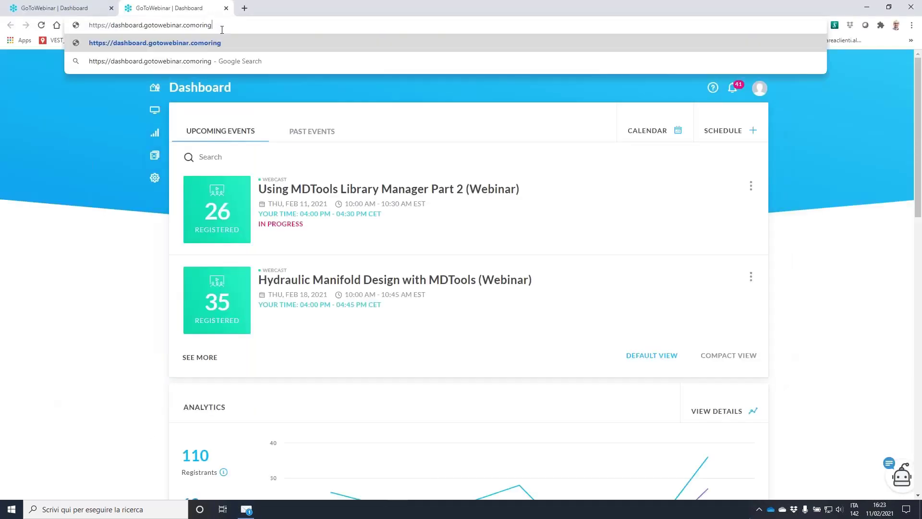
key("ctrl+a")
type("or")
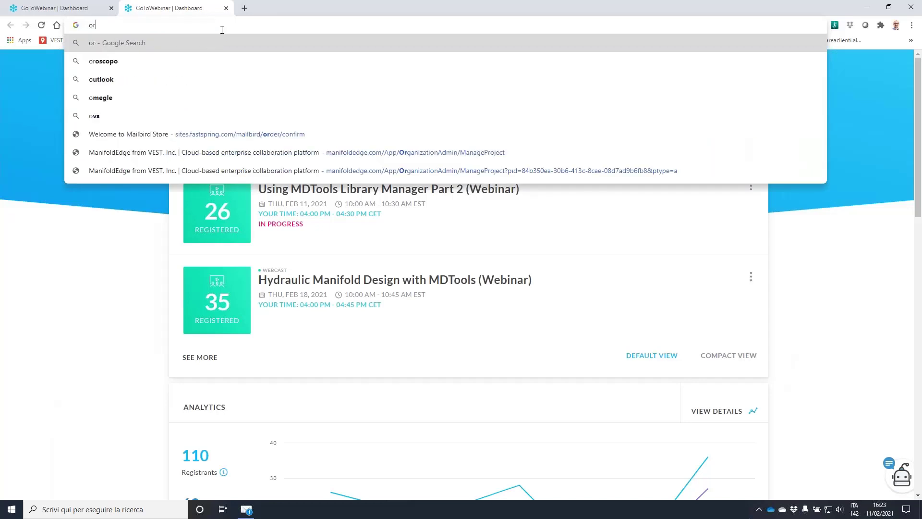
type("ing 2037-012")
key("Return")
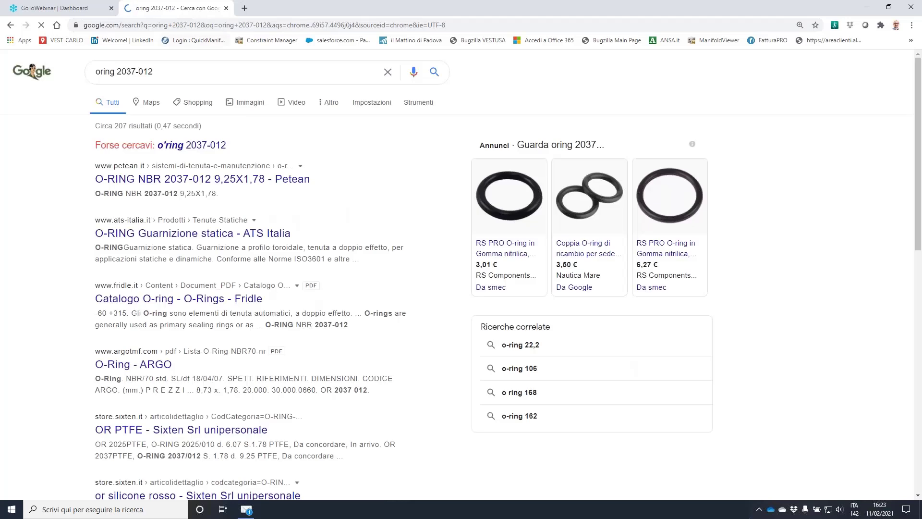
key("alt+Tab")
type("9")
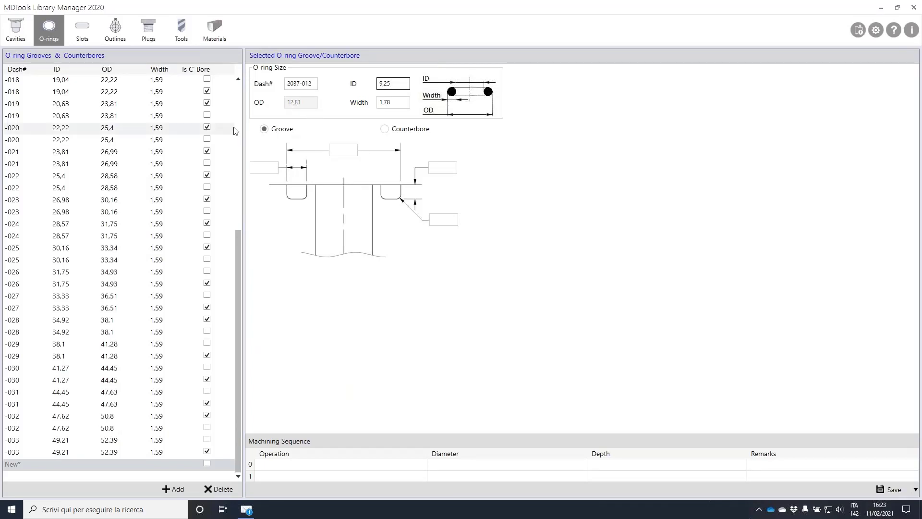
Set the 2037-012 groove's outer diameter to 12,7, groove width to 2,5, depth to 1,3 and radius to 0,25, and save the entry
left_click(343, 149)
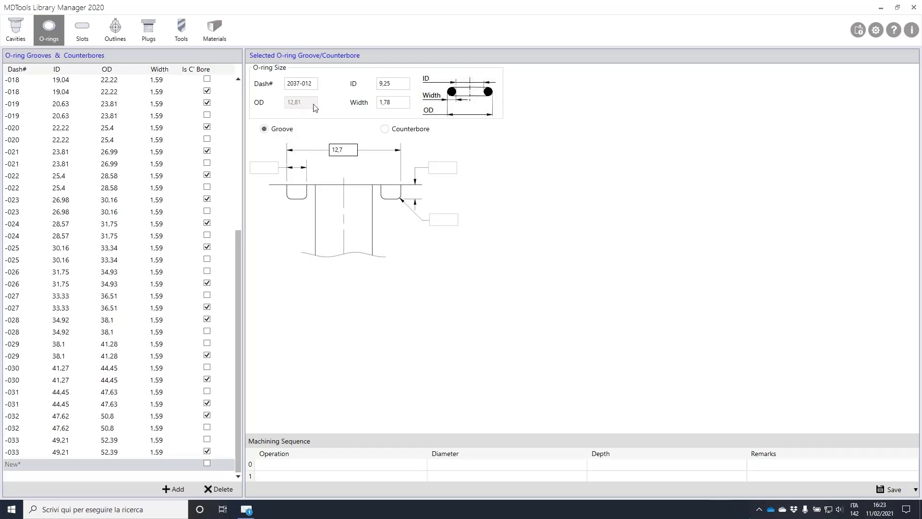
left_click(263, 168)
type("2,5")
left_click(393, 102)
left_click(454, 167)
left_click(446, 217)
left_click(889, 489)
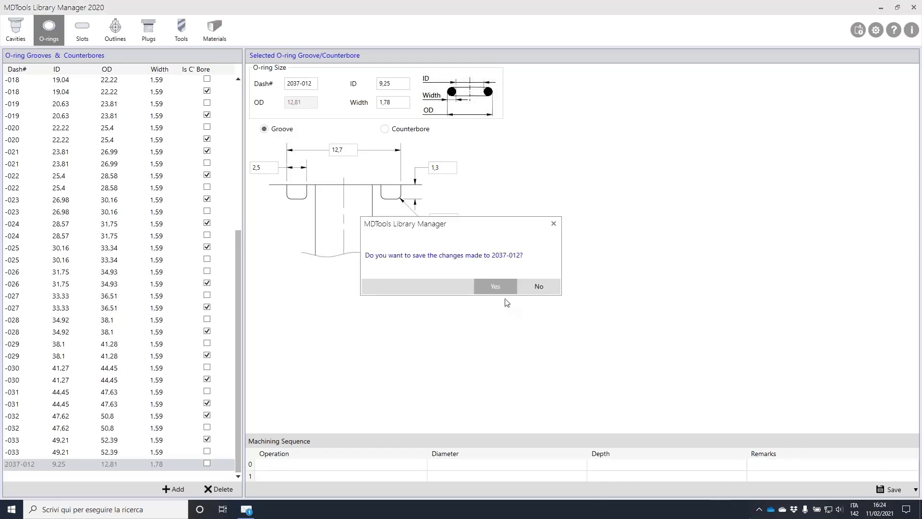
left_click(498, 286)
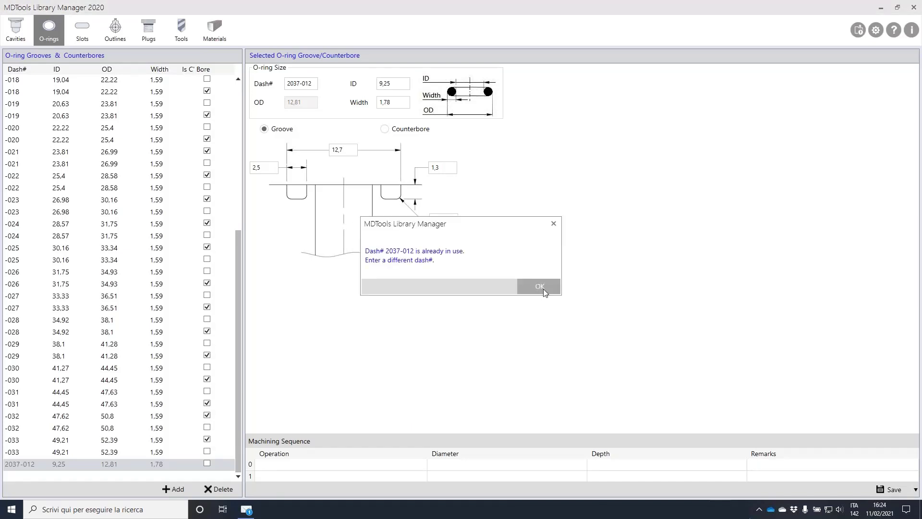
left_click(540, 286)
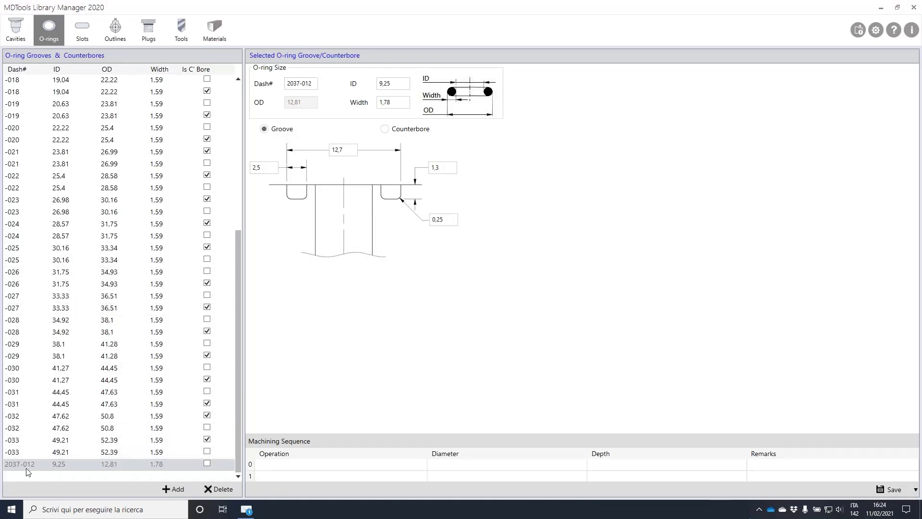
Switch the 2037-012 entry to Counterbore and save it as an additional library entry
left_click(385, 129)
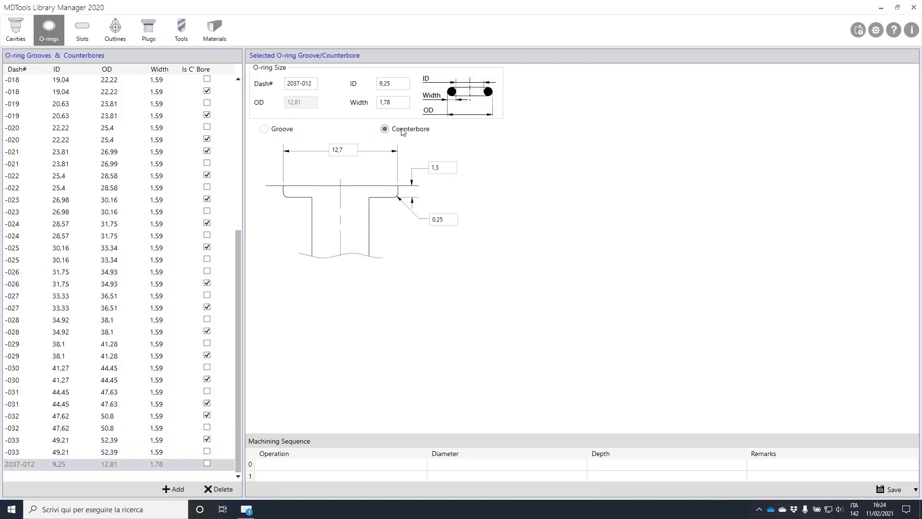
left_click(915, 489)
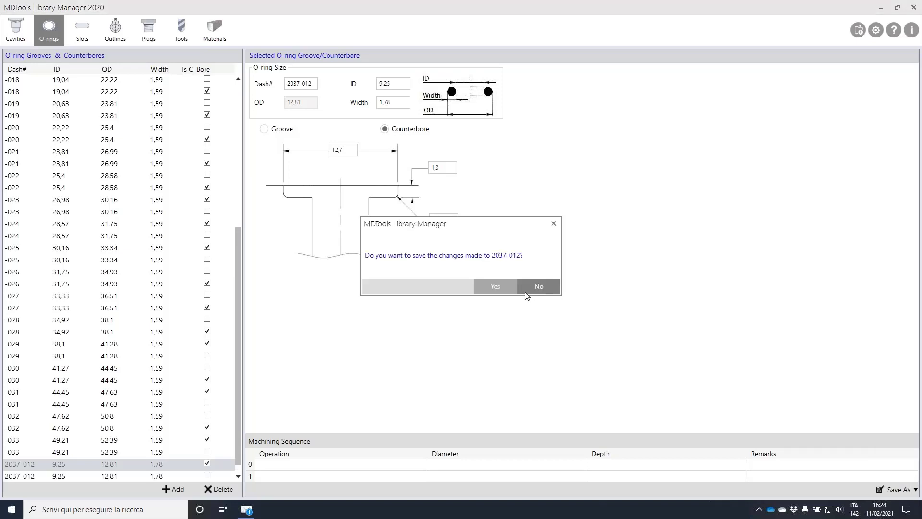
left_click(499, 287)
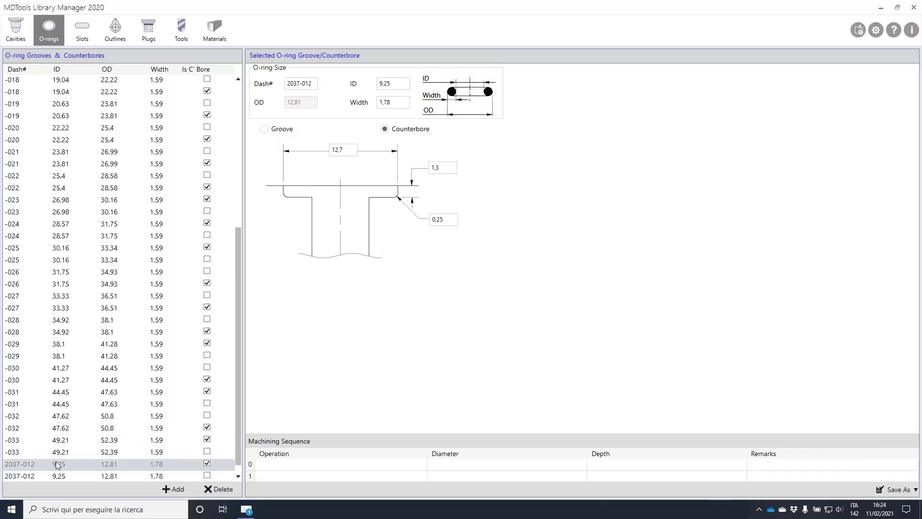
Compare the groove and counterbore versions of the 2037-012 entry
left_click(27, 476)
left_click(25, 452)
left_click(27, 464)
left_click(27, 453)
left_click(29, 465)
left_click(27, 452)
left_click(28, 464)
left_click(27, 453)
left_click(24, 465)
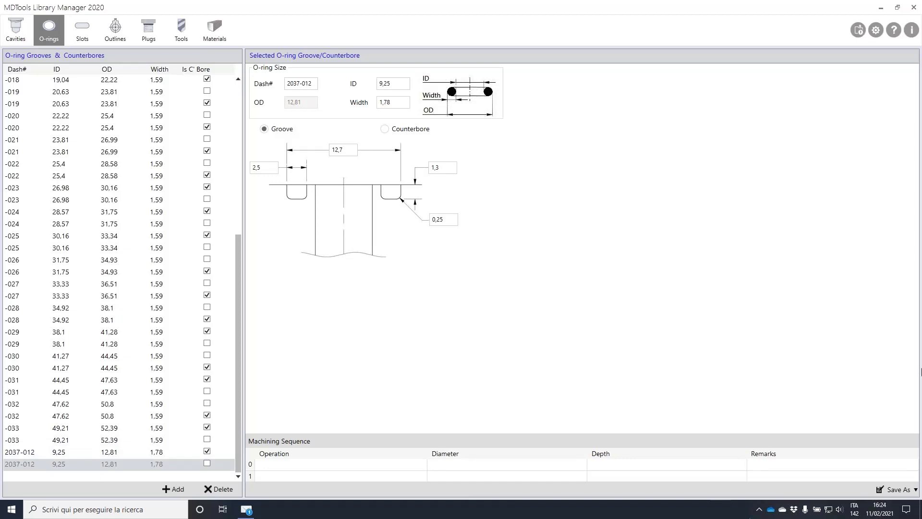
Try to save the 2037-012 groove entry with the machining operation "o-ring groove 2037-012"
mouse_move(301, 437)
left_mouse_down()
mouse_move(243, 441)
mouse_move(451, 495)
mouse_move(828, 443)
mouse_move(262, 430)
left_mouse_up()
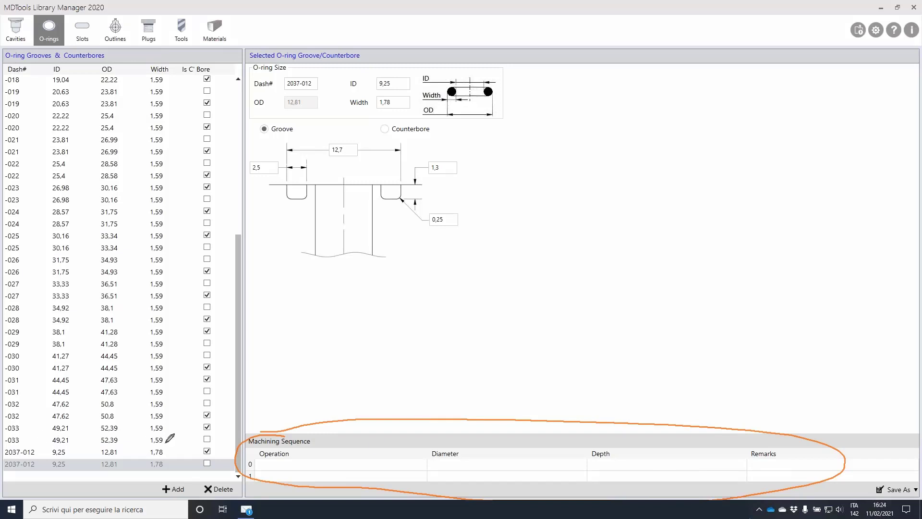
left_click(293, 464)
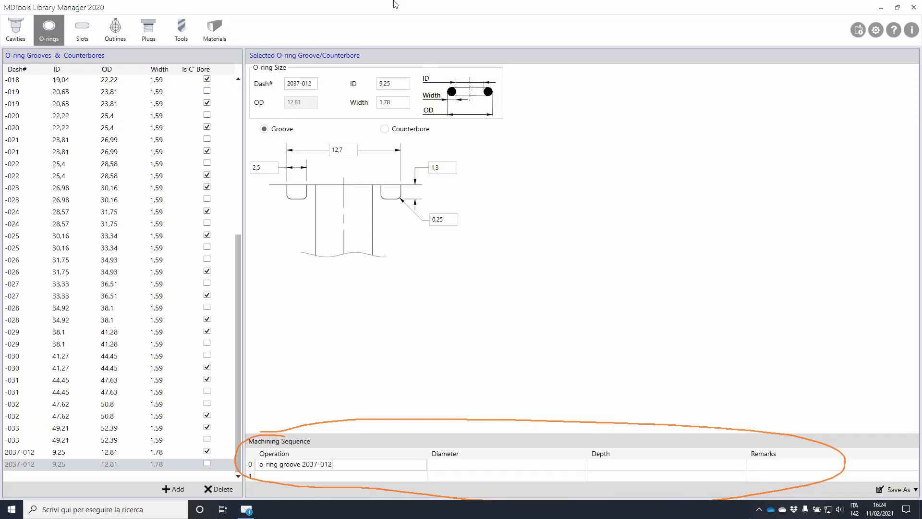
left_click(917, 490)
left_click(897, 460)
left_click(496, 287)
Enter "oring groove 2037-012" as the counterbore entry's first machining operation and save the entry
left_click(84, 452)
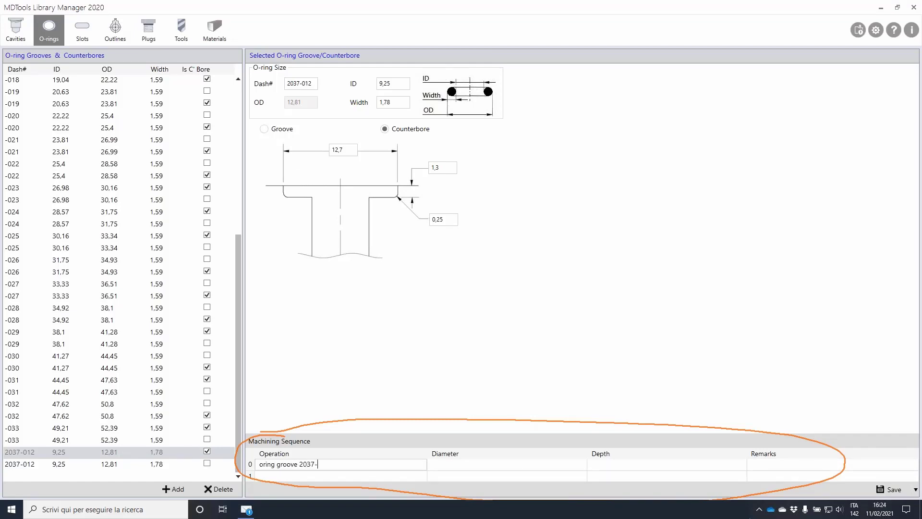
left_click(894, 488)
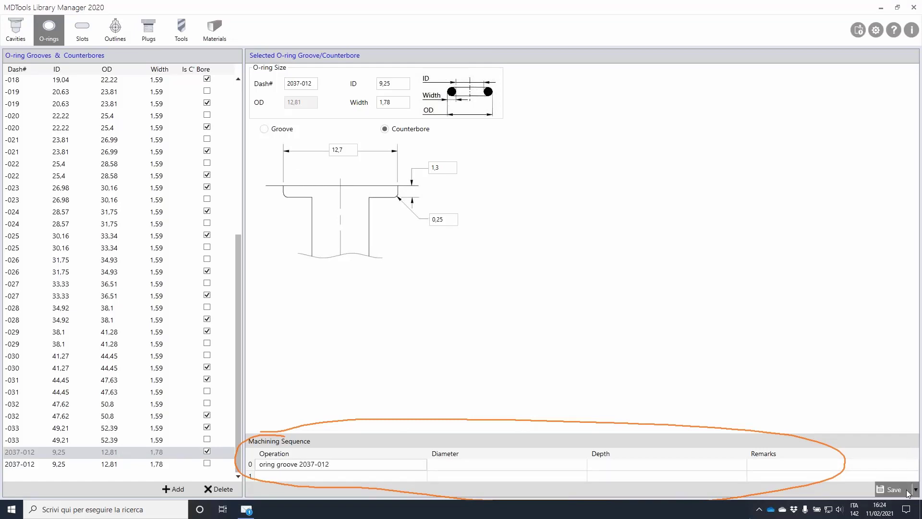
left_click(495, 286)
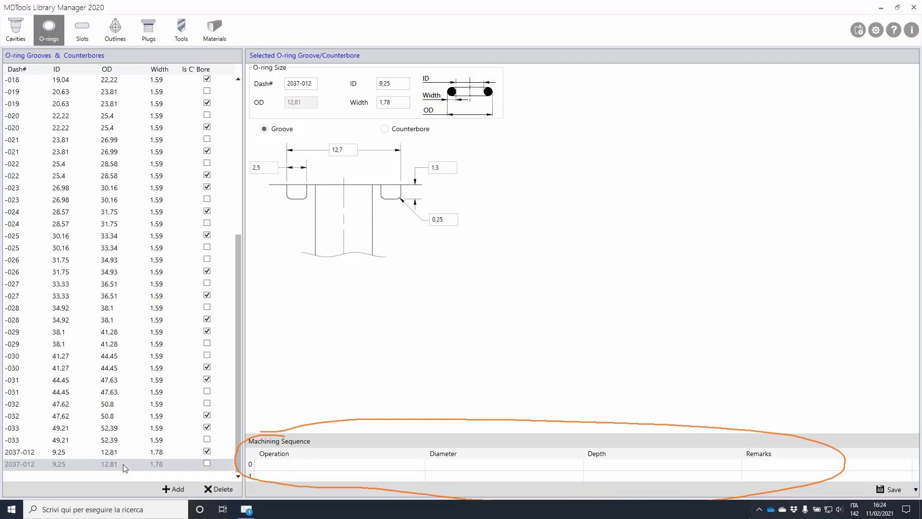
Switch to Inventor and choose cavity 8 from the MDTools cavity library
left_click(882, 8)
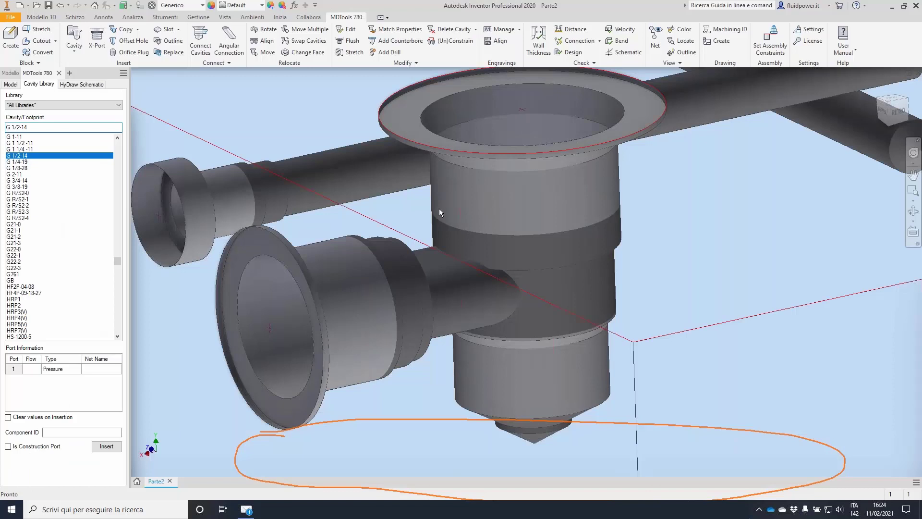
scroll(464, 231, "down", 5)
middle_click_drag(480, 223, 525, 192, "shift")
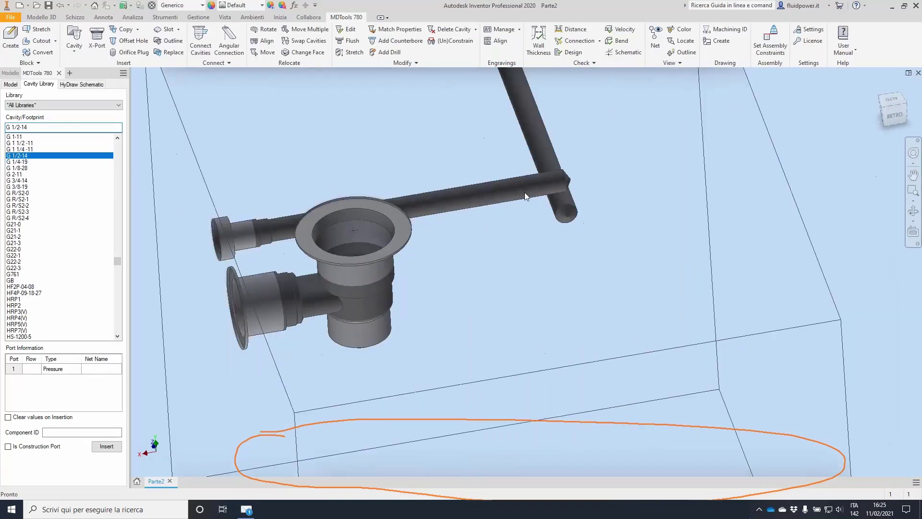
left_click(29, 128)
type("10")
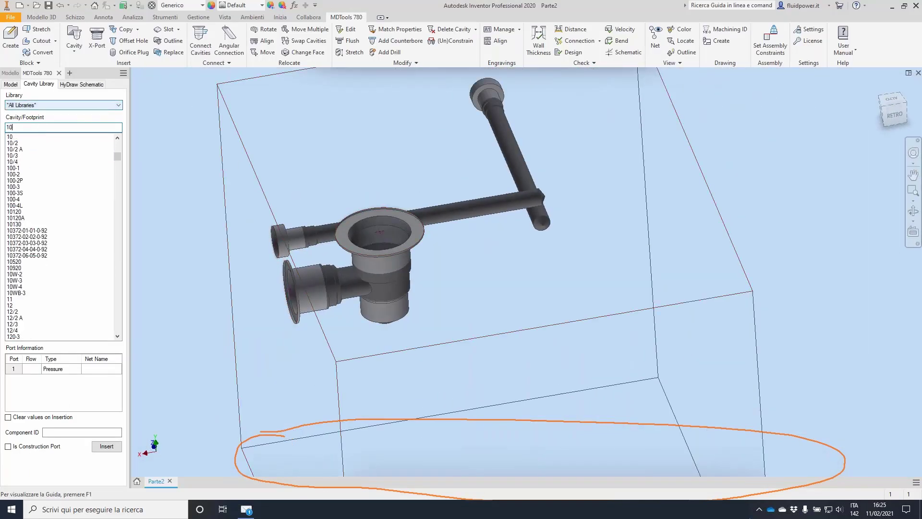
left_click(19, 137)
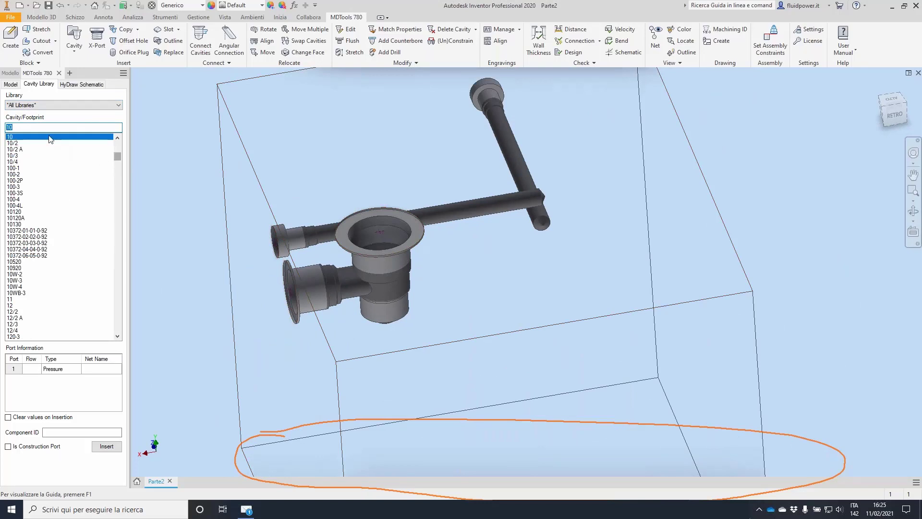
type("8")
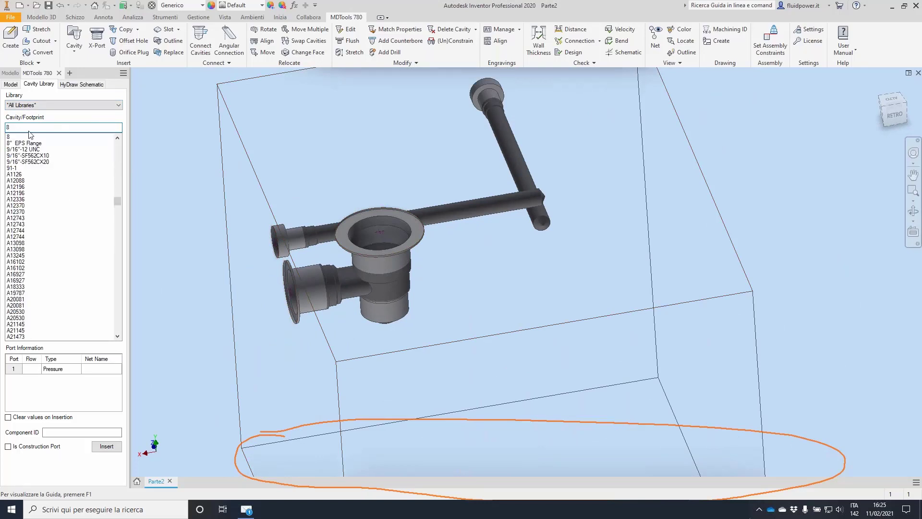
left_click(9, 137)
Insert the selected drill with component ID "dh" on the block face, beyond the crossing drillings
left_click(82, 431)
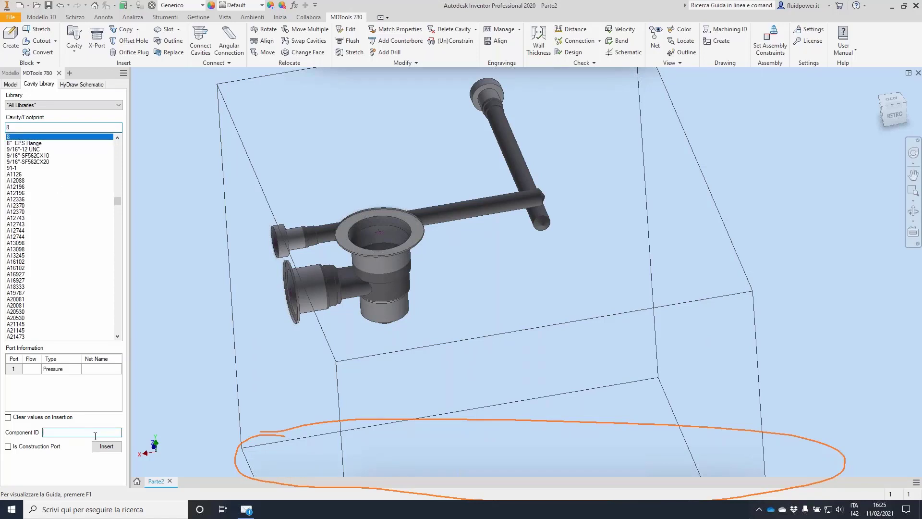
type("dh")
left_click(104, 446)
left_click(621, 206)
key("Return")
Stretch the dh drill to a diameter of 7 and a depth of 40
scroll(672, 164, "down", 5)
left_click(349, 51)
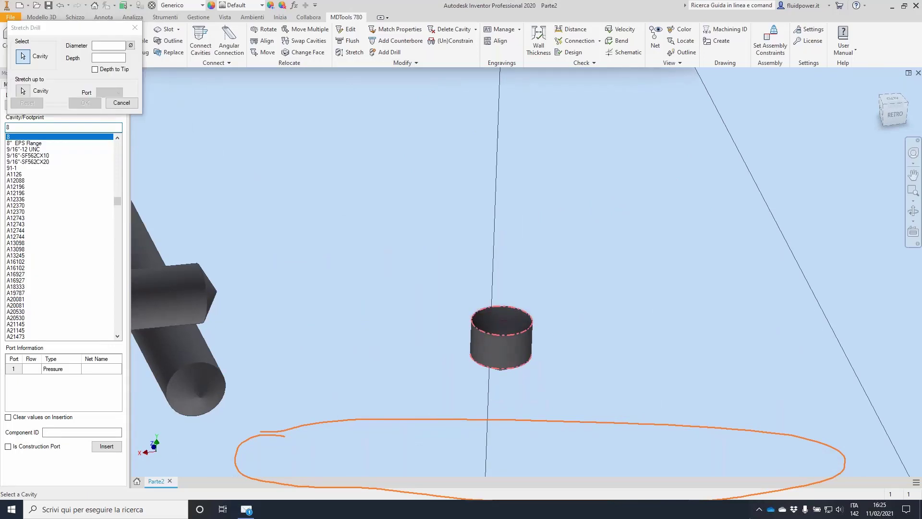
left_click(503, 331)
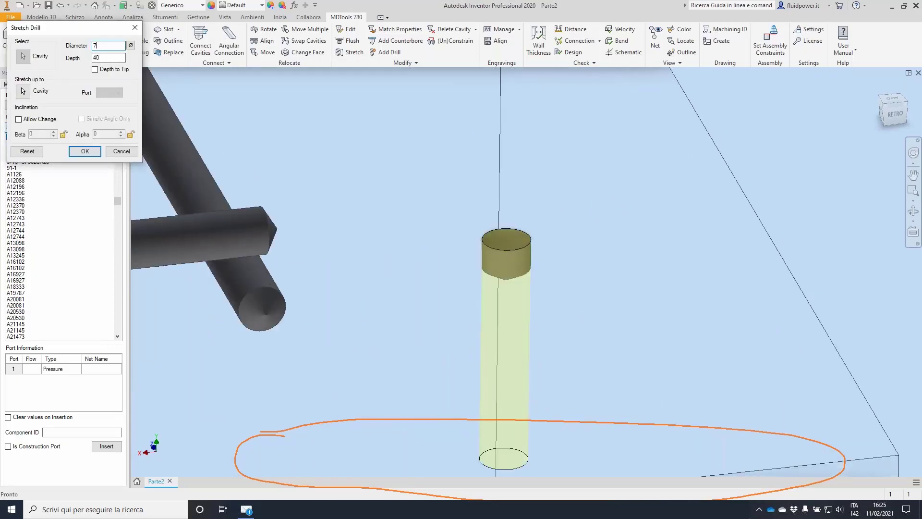
key("Return")
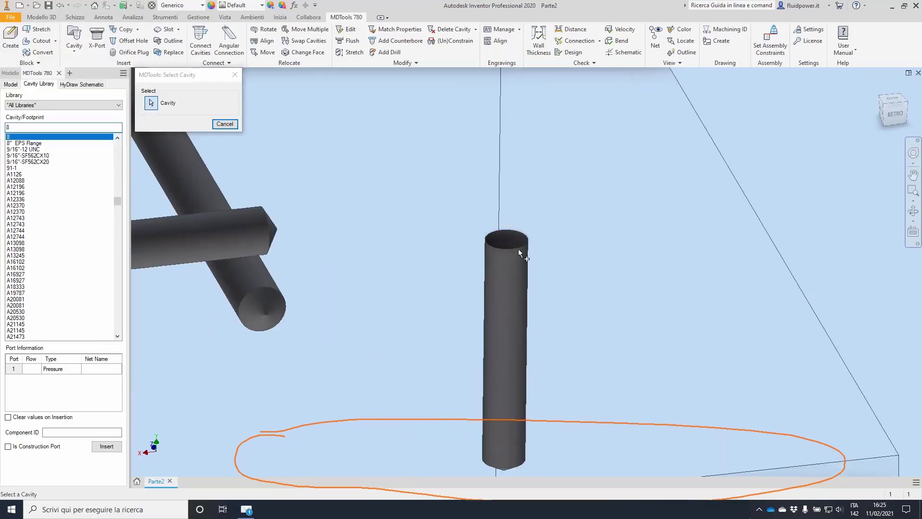
Edit the dh drill and assign net name P to its pressure port
left_click(520, 252)
left_click(239, 224)
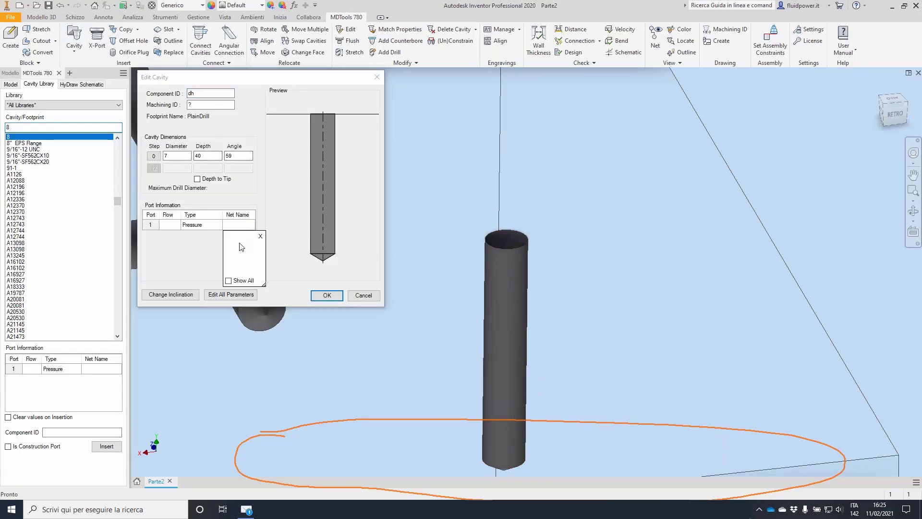
left_click(241, 226)
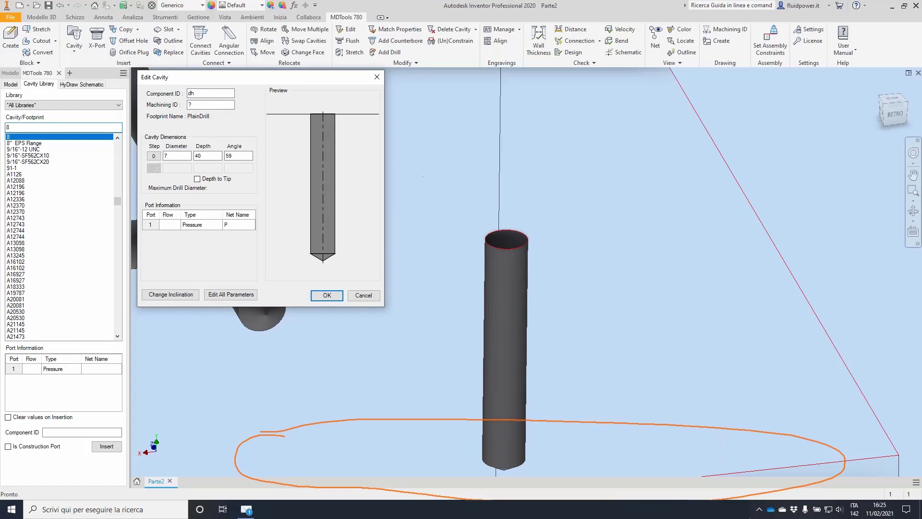
left_click(327, 295)
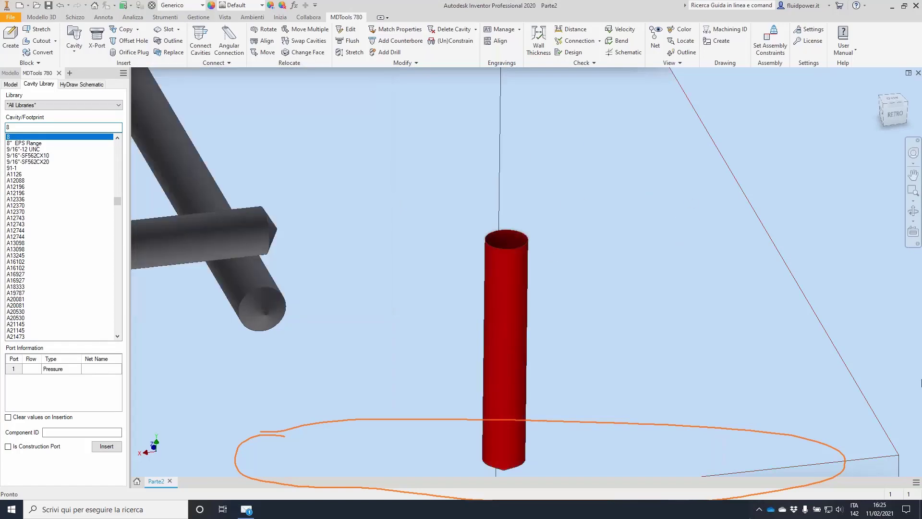
key("Escape")
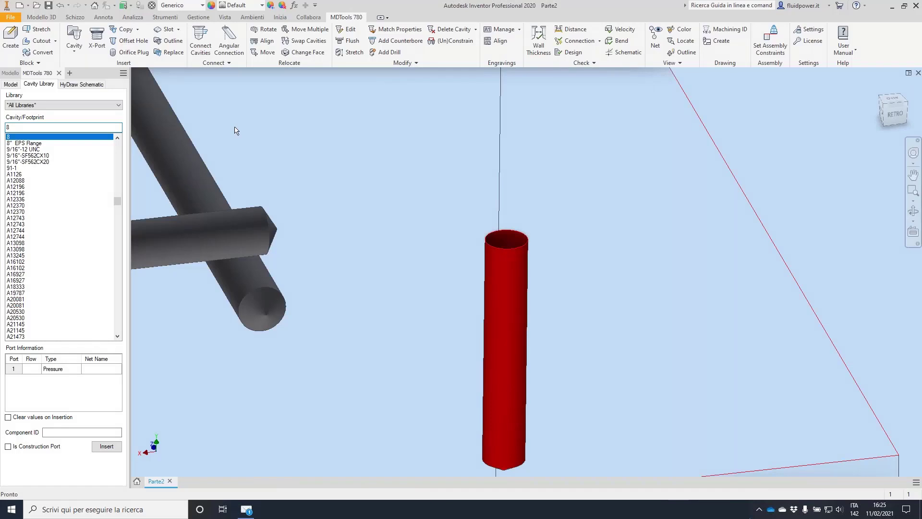
Start an O-ring groove on the dh drill and select the 2037-012 groove size
left_click(180, 31)
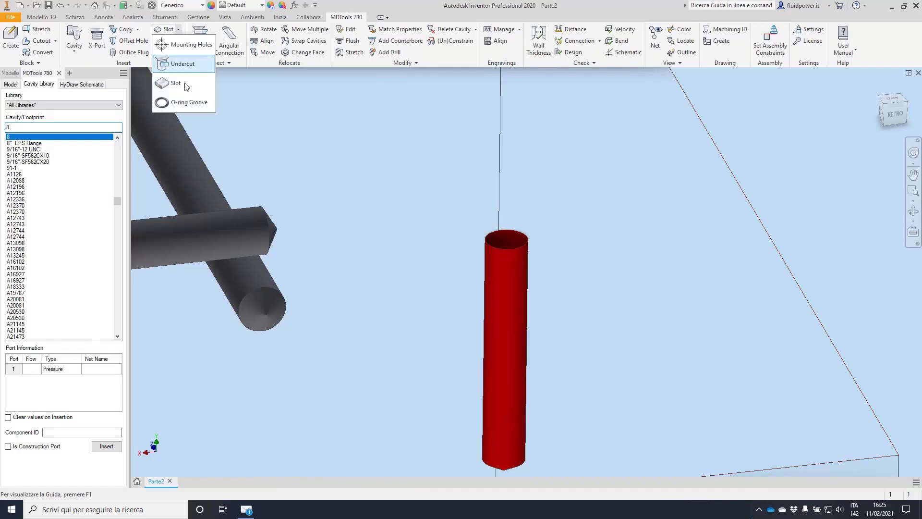
left_click(191, 99)
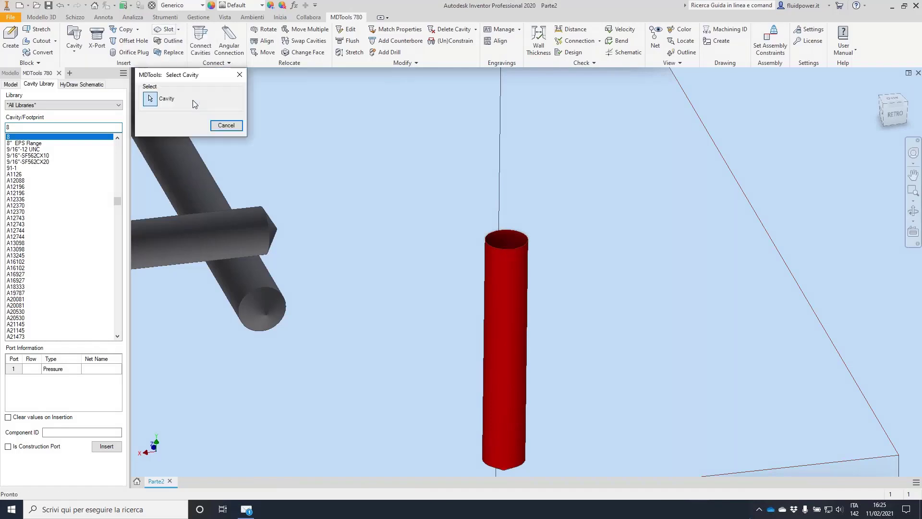
left_click(509, 245)
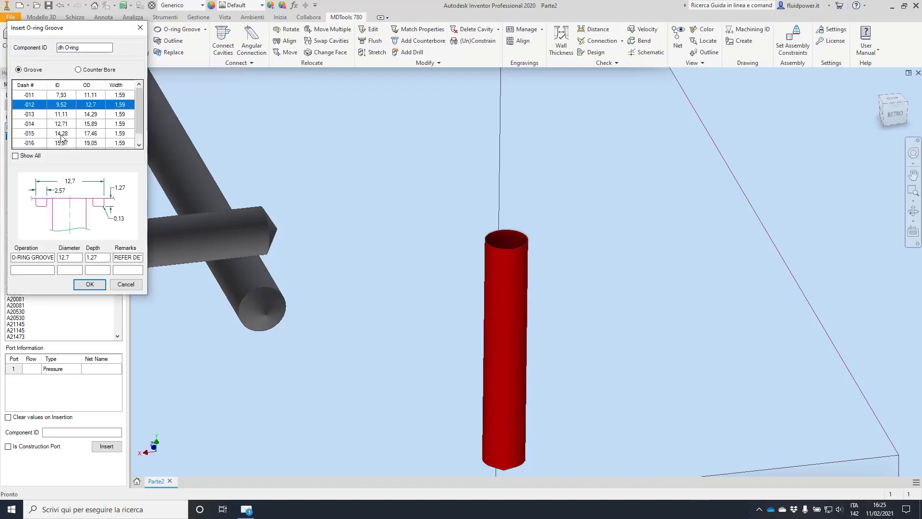
scroll(45, 144, "down", 1)
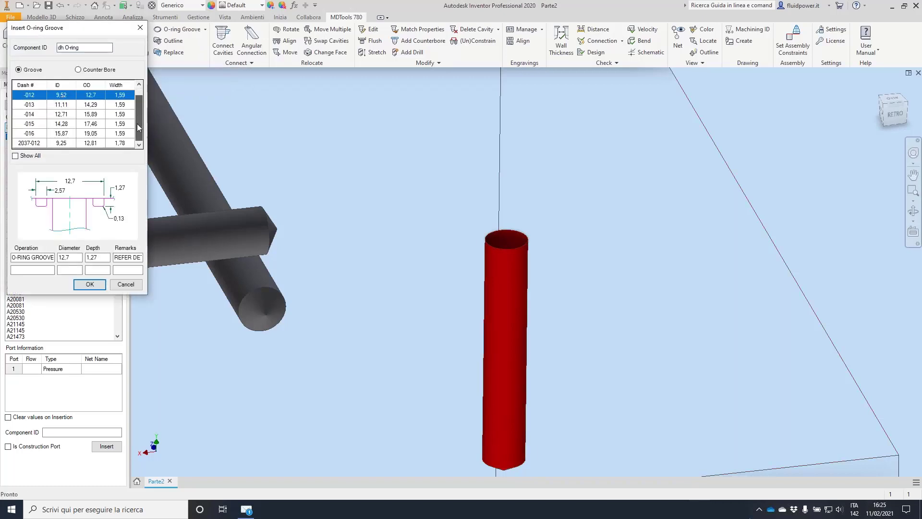
left_click(26, 143)
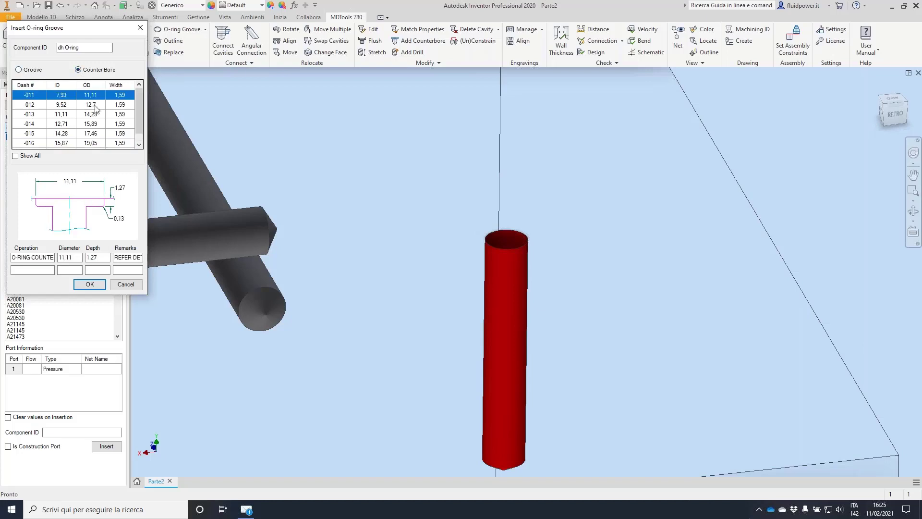
Examine the available counterbore O-ring sizes for the dh drill with all sizes shown
scroll(140, 128, "down", 1)
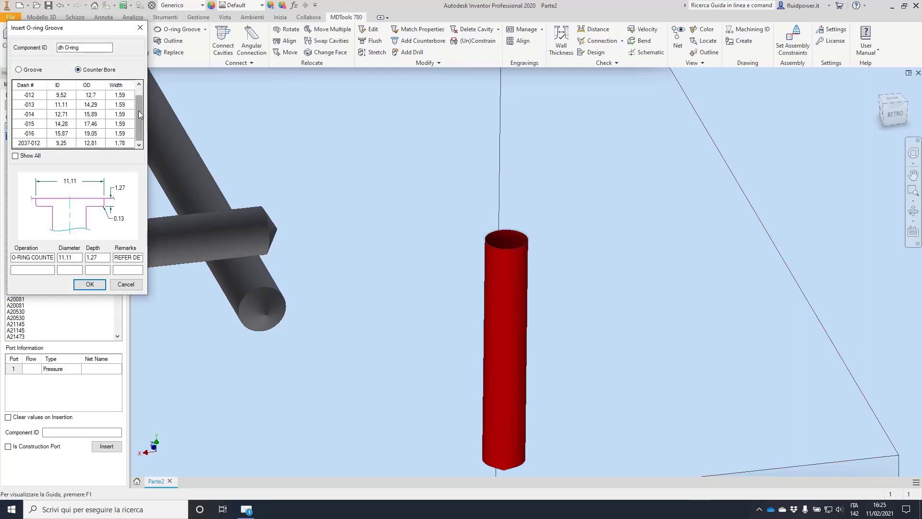
left_click(14, 156)
scroll(138, 123, "down", 3)
scroll(137, 123, "down", 3)
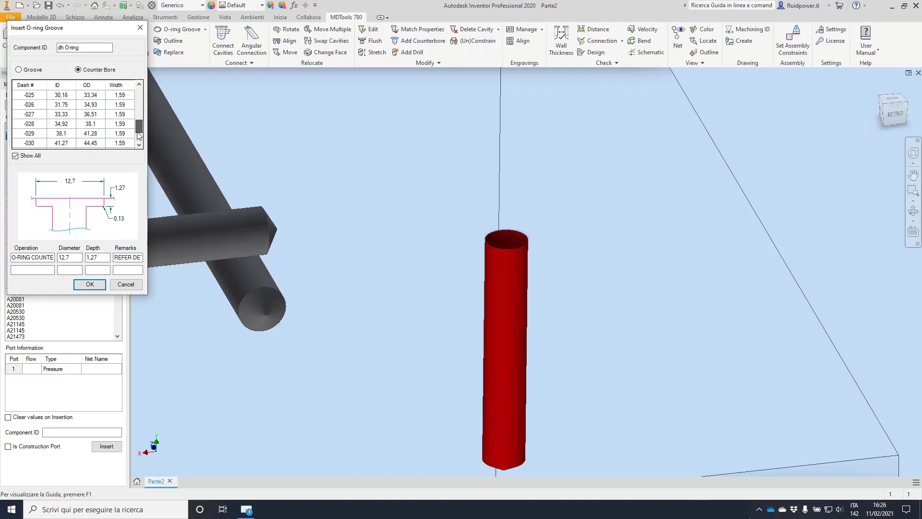
scroll(139, 96, "up", 8)
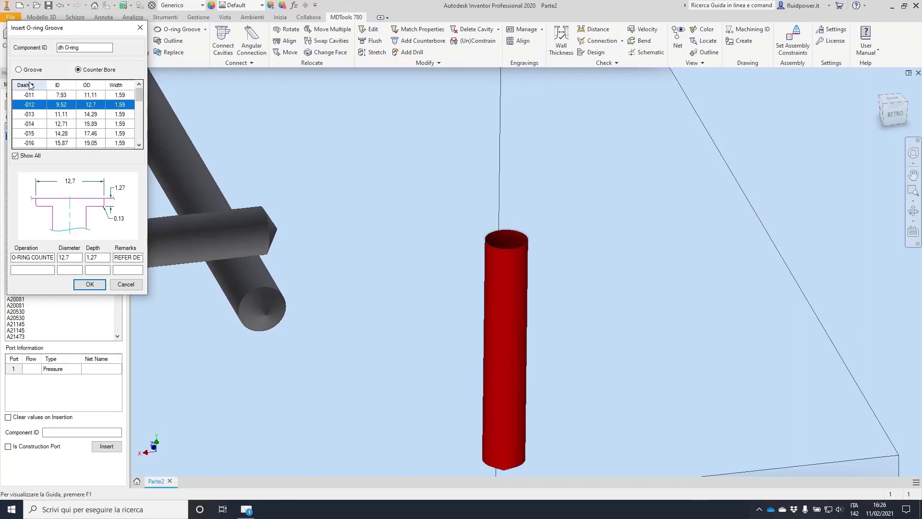
Insert the 2037-012 size as a groove-type O-ring on the dh drill, with all sizes shown
left_click(19, 70)
left_click_drag(139, 96, 139, 137)
left_click(90, 143)
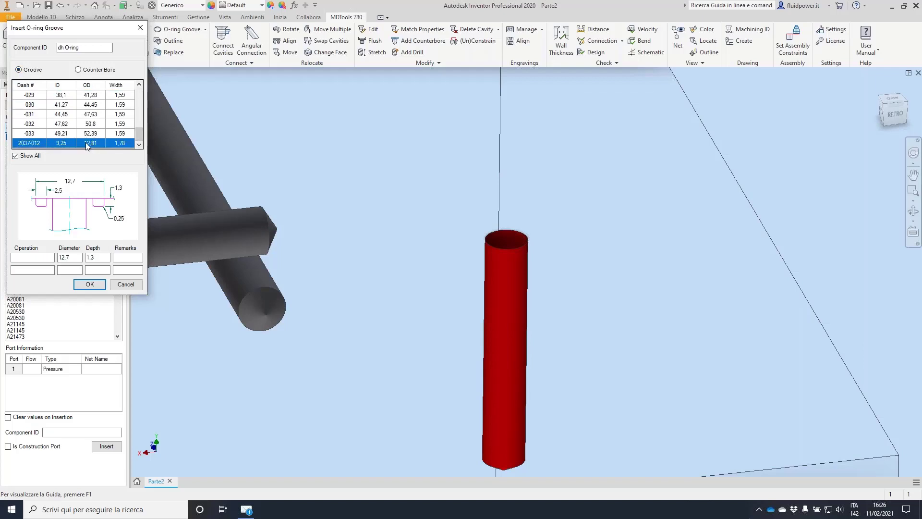
left_click(90, 284)
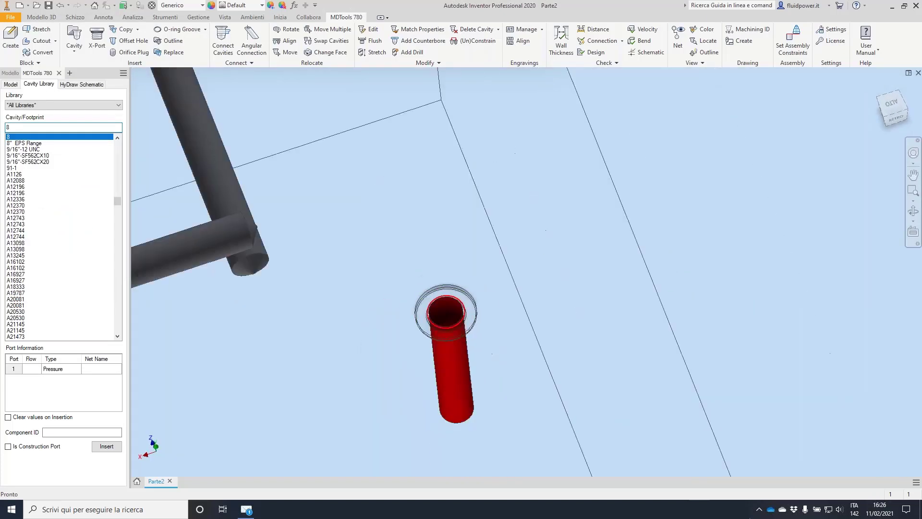
Try the -013 and -012 groove sizes on the dh drill's existing O-ring groove and cancel the edit
left_click(440, 294)
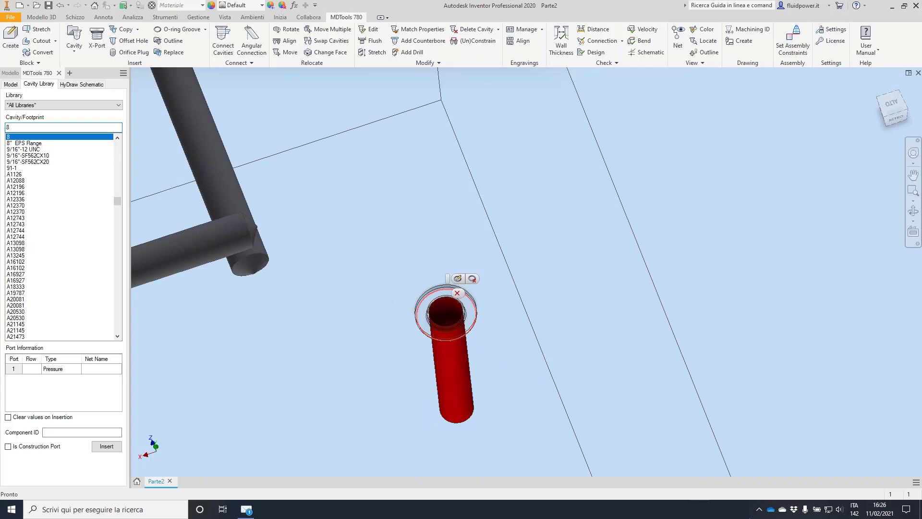
left_click(458, 280)
left_click(26, 130)
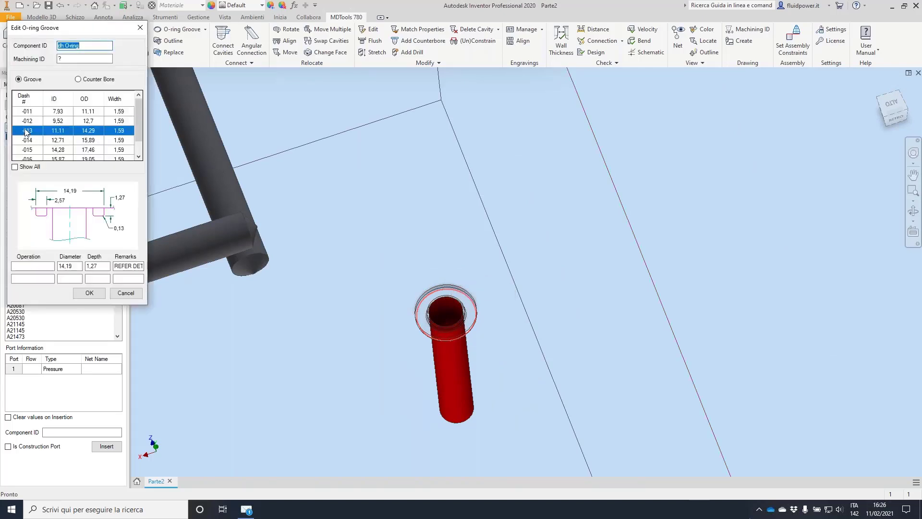
left_click(38, 123)
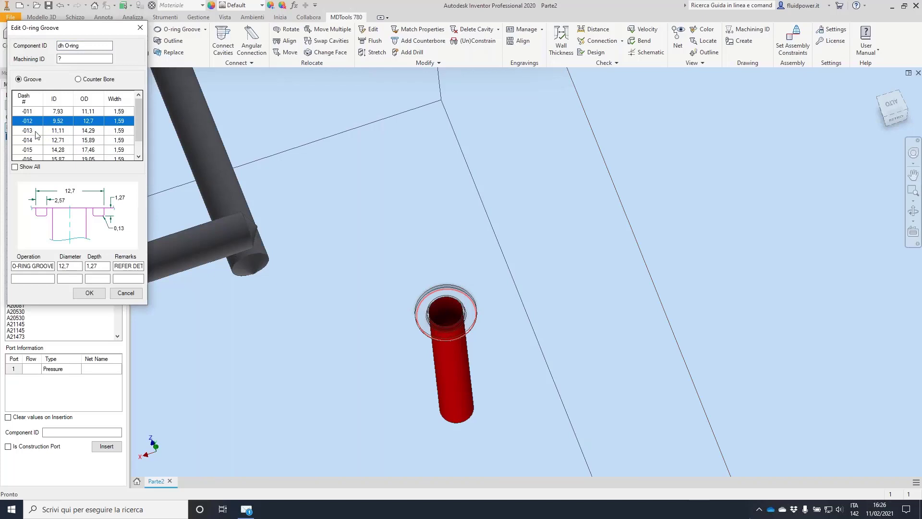
left_click(126, 293)
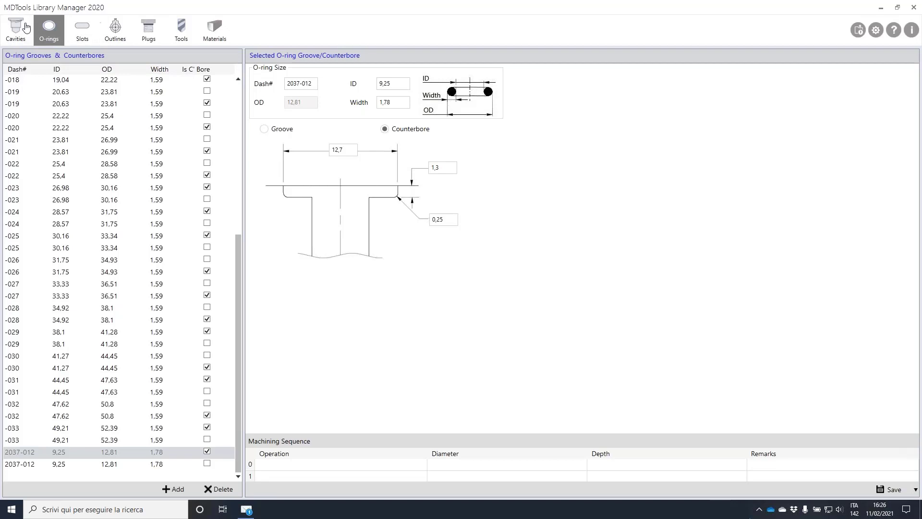
In MDTools Library Manager, save a copy of the D03 footprint from the Direct.Control-NFPA-T3.5.1 library as D03_ORING
left_click(18, 30)
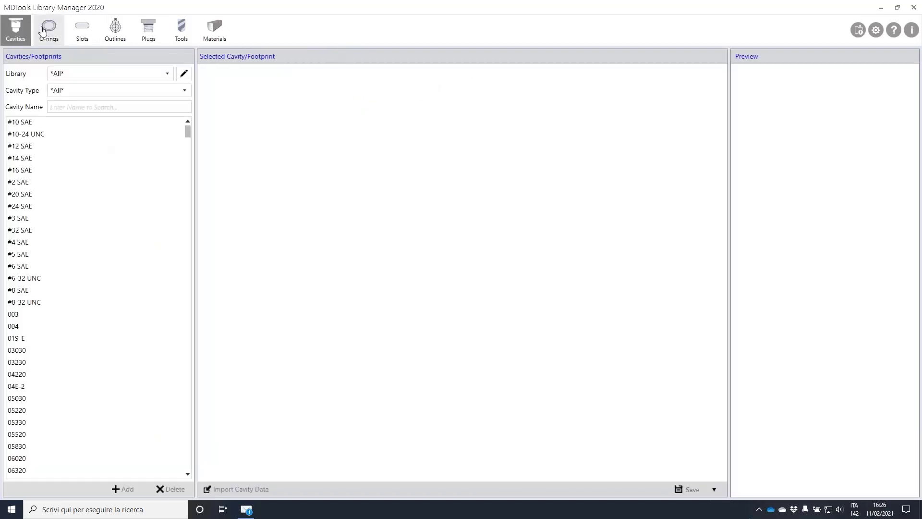
left_click(168, 75)
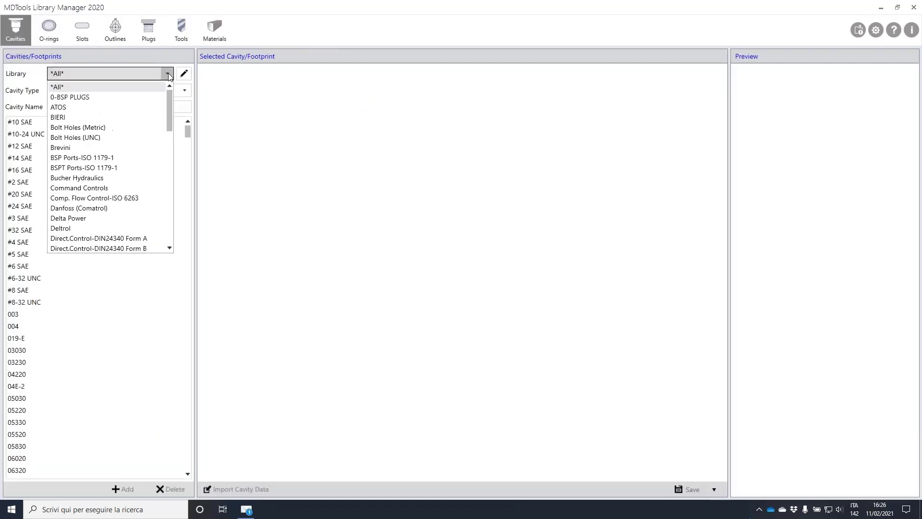
left_click_drag(171, 105, 172, 125)
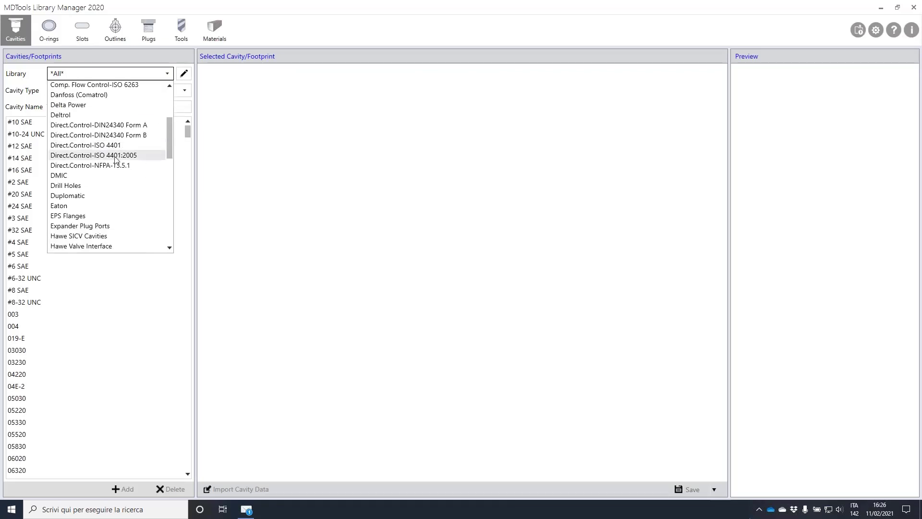
left_click(86, 169)
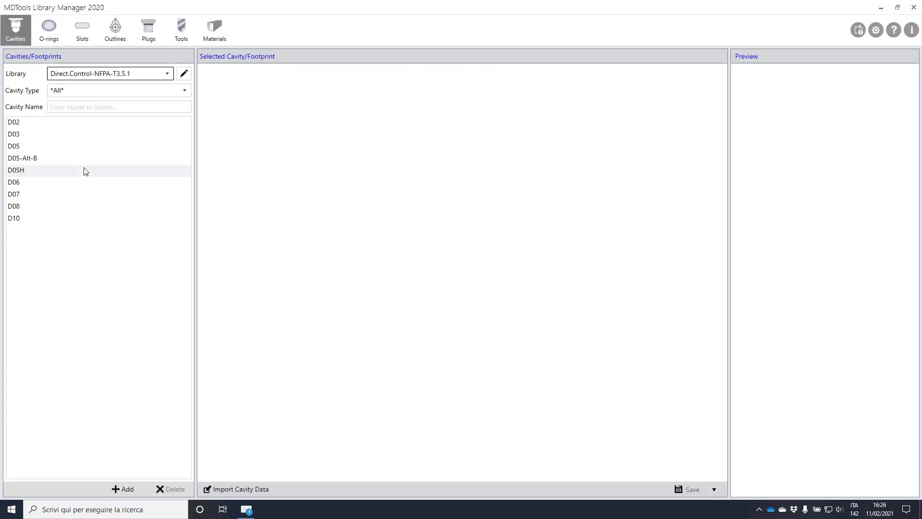
left_click(37, 135)
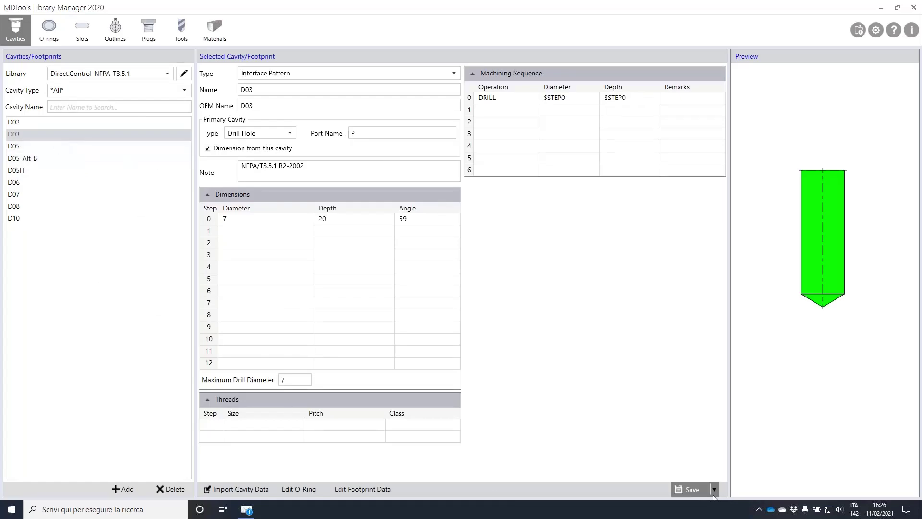
double_click(298, 91)
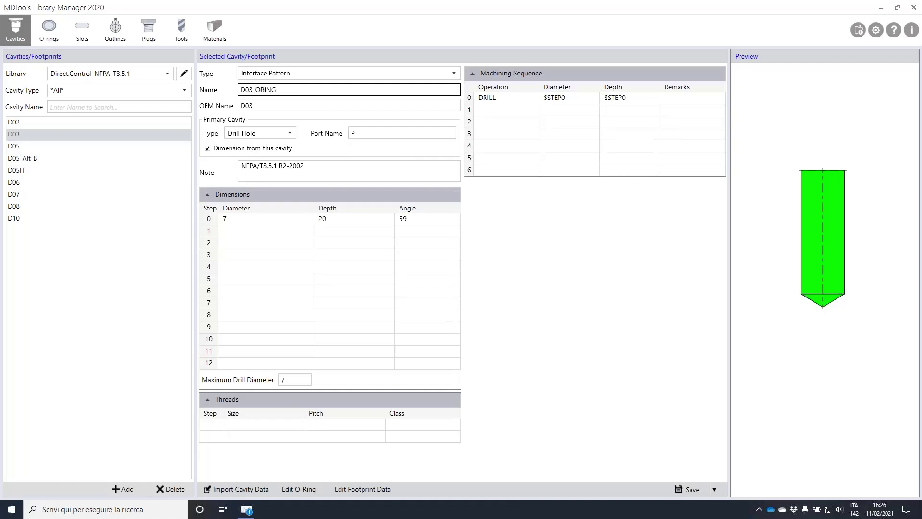
left_click(714, 489)
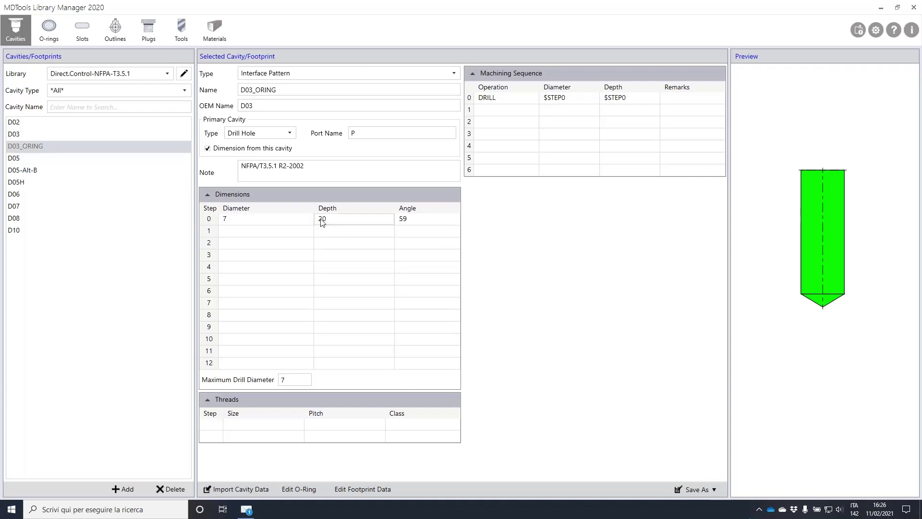
Assign the 2037-012 groove O-ring, not the counterbore version, to D03_ORING's primary port P and save the footprint
left_click(298, 490)
left_click_drag(563, 183, 568, 312)
left_click(382, 361)
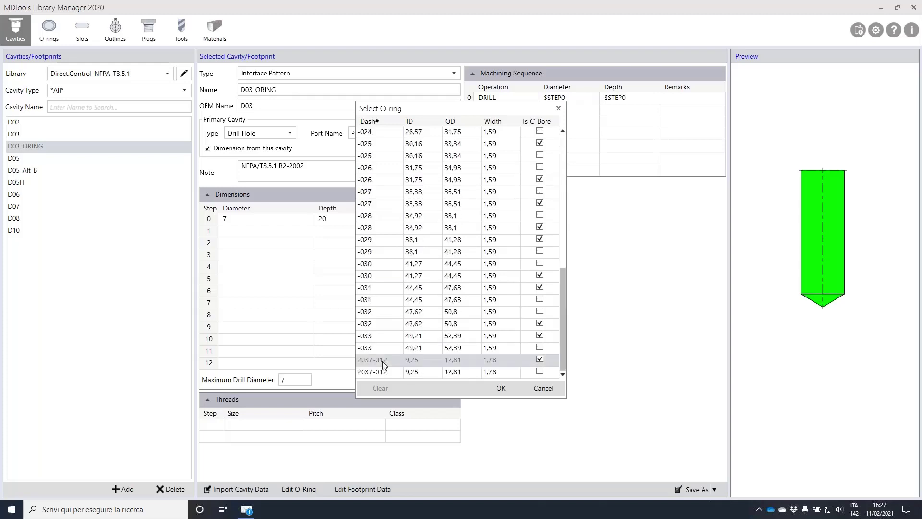
left_click(399, 372)
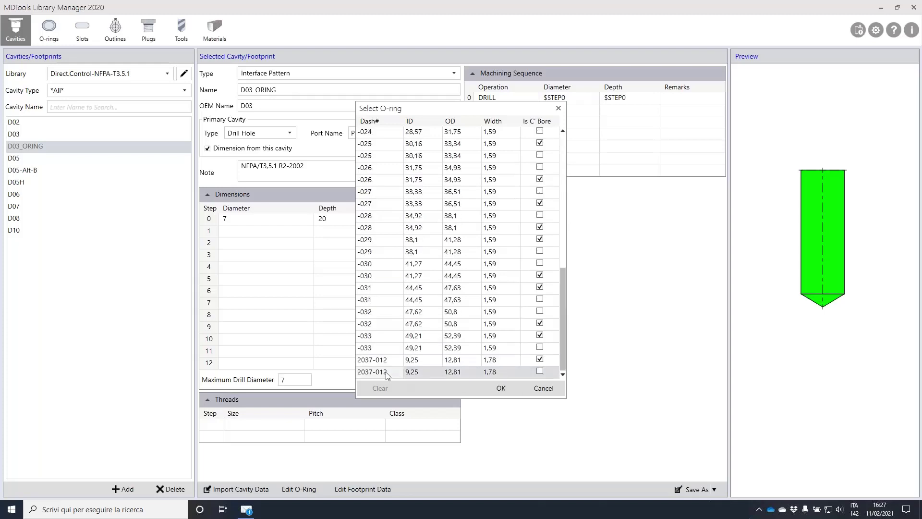
left_click(509, 389)
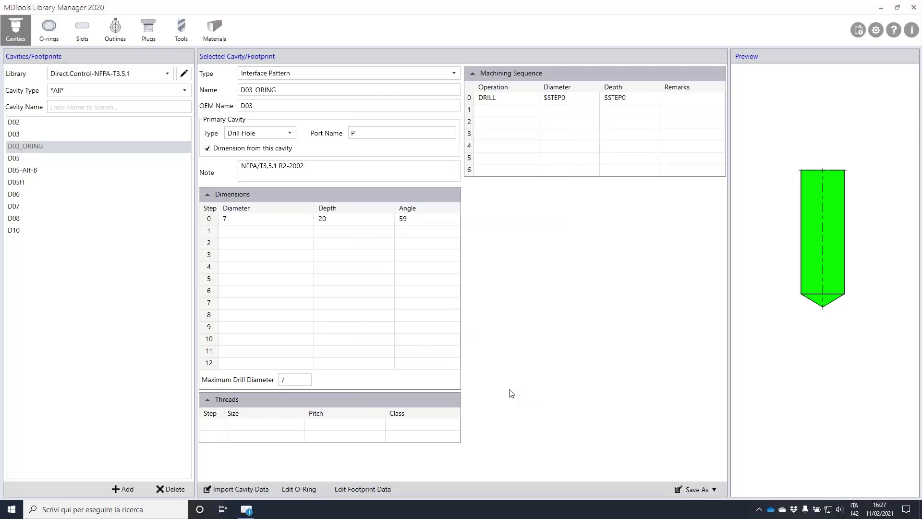
left_click(714, 489)
left_click(691, 458)
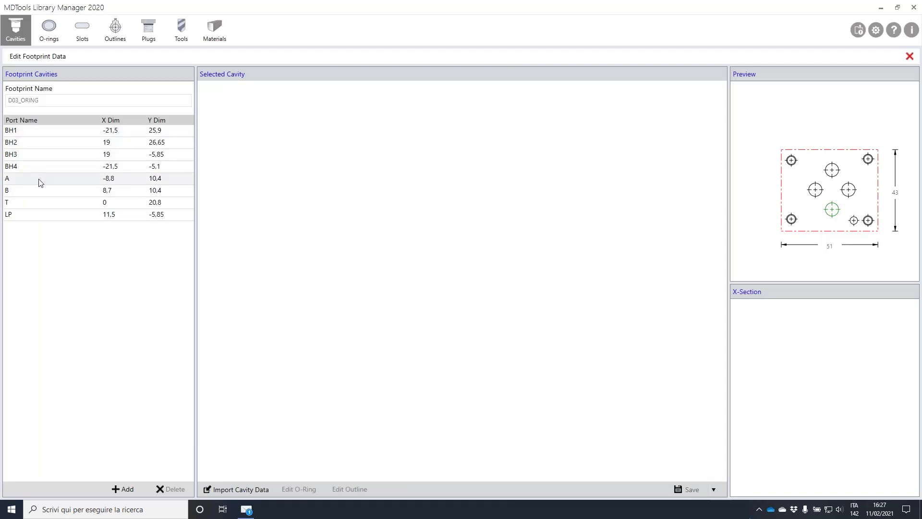
Assign the 2037-012 groove O-ring to port A in the D03_ORING footprint data
left_click(40, 182)
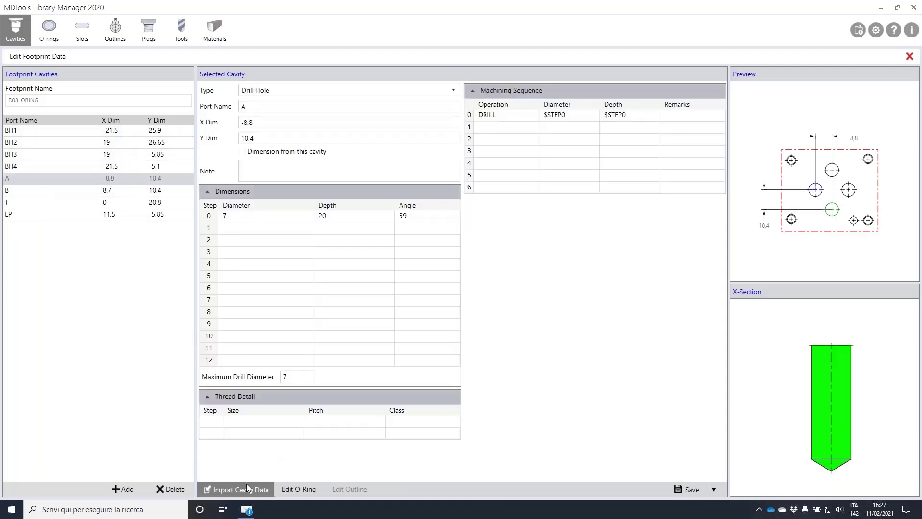
left_click(300, 488)
scroll(464, 326, "down", 5)
left_click(376, 371)
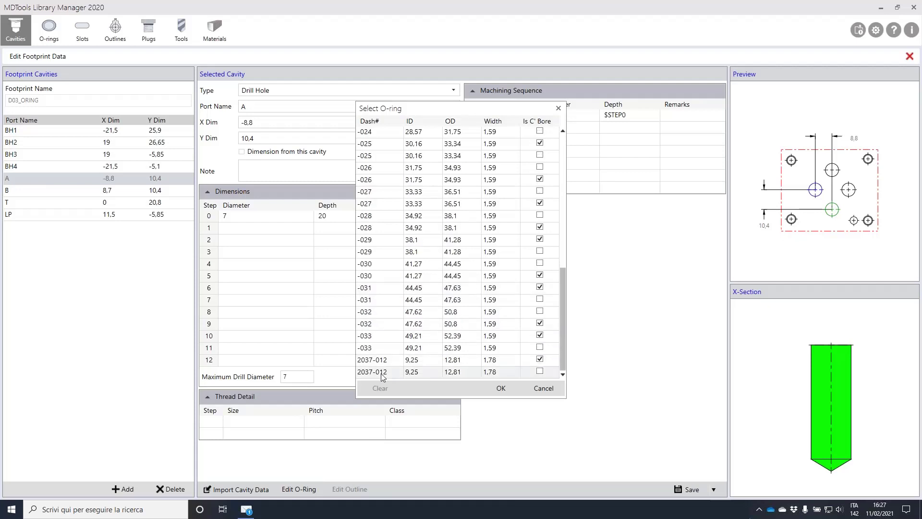
left_click(500, 387)
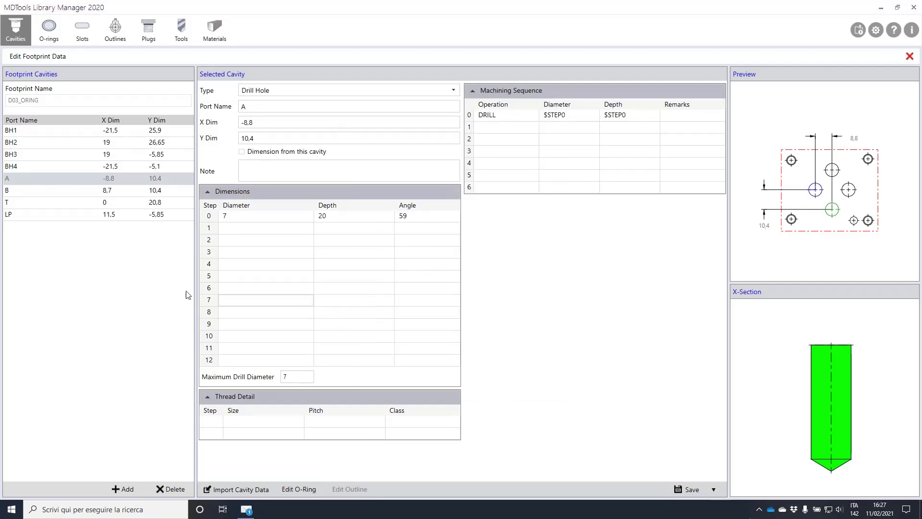
Assign the 2037-012 groove O-ring to ports B and T, close the footprint data and save D03_ORING
left_click(57, 192)
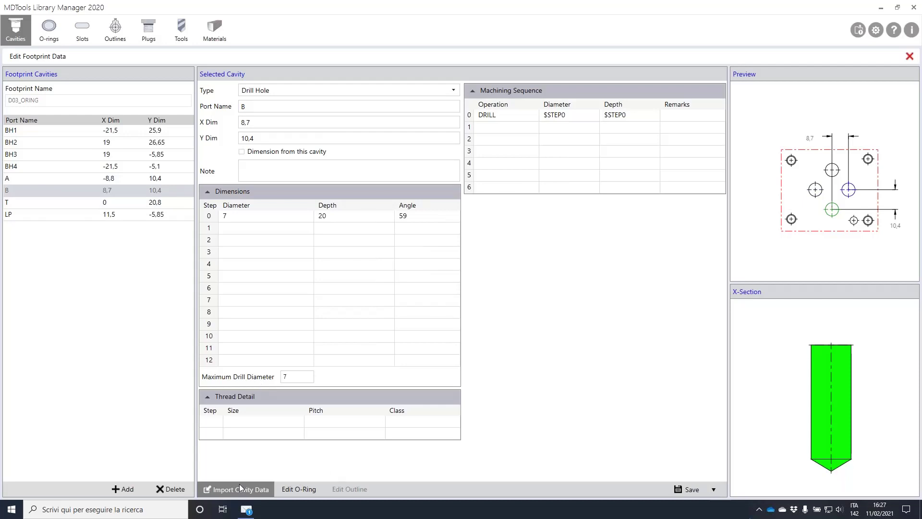
left_click(312, 488)
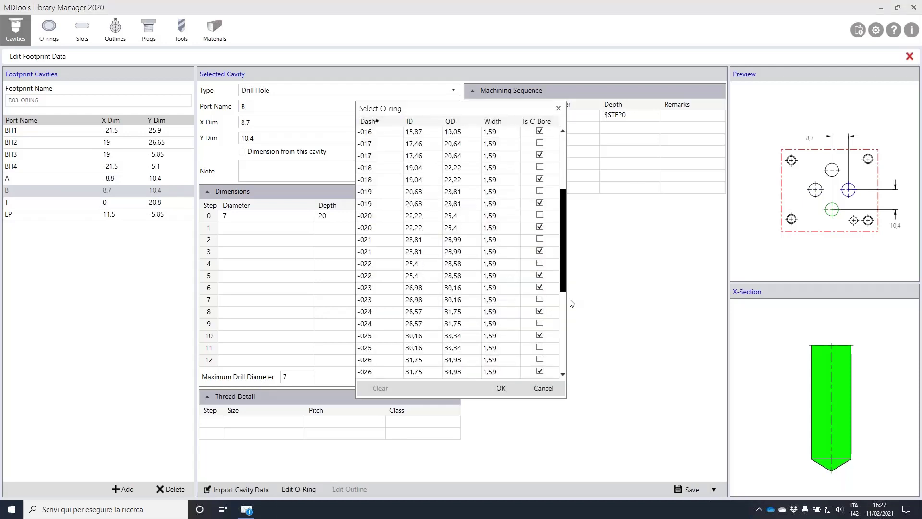
left_click(501, 389)
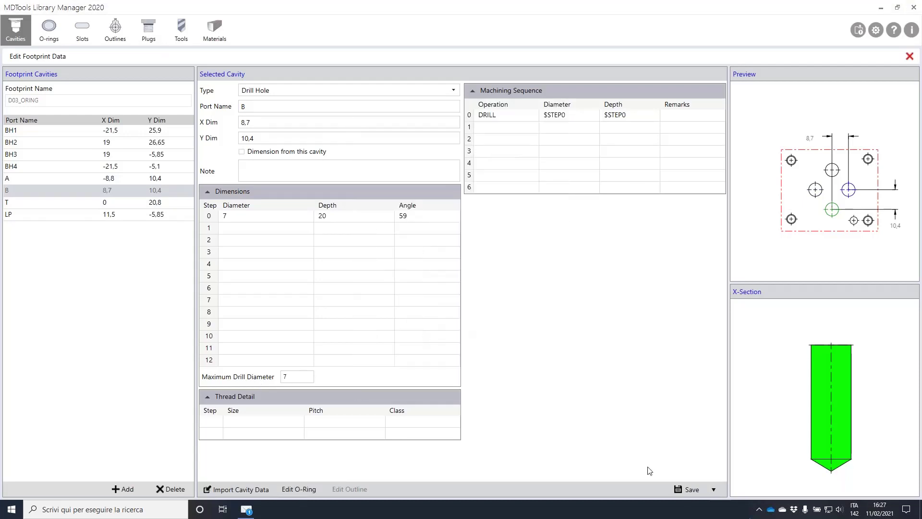
left_click(30, 202)
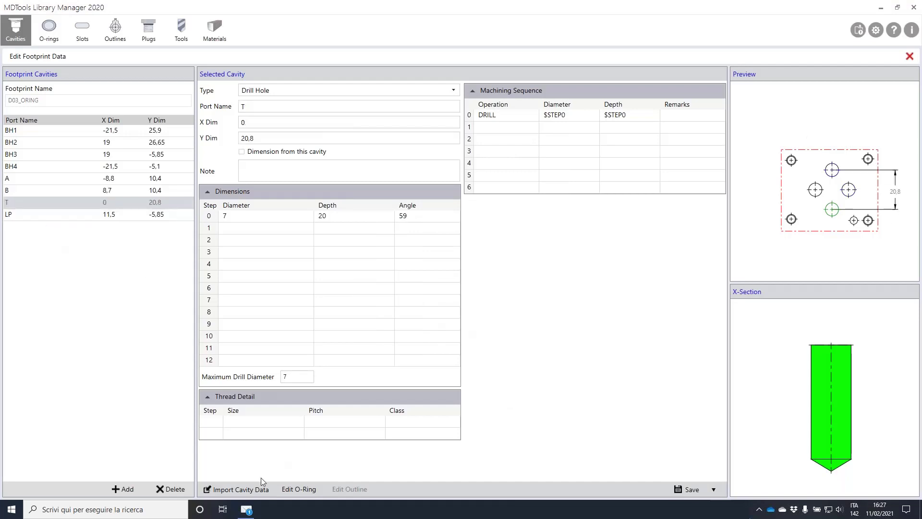
left_click(300, 489)
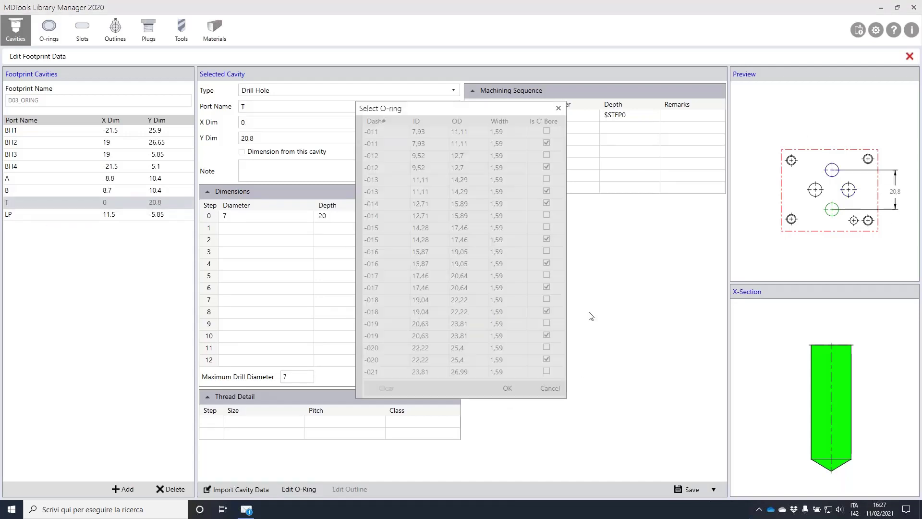
left_click(502, 390)
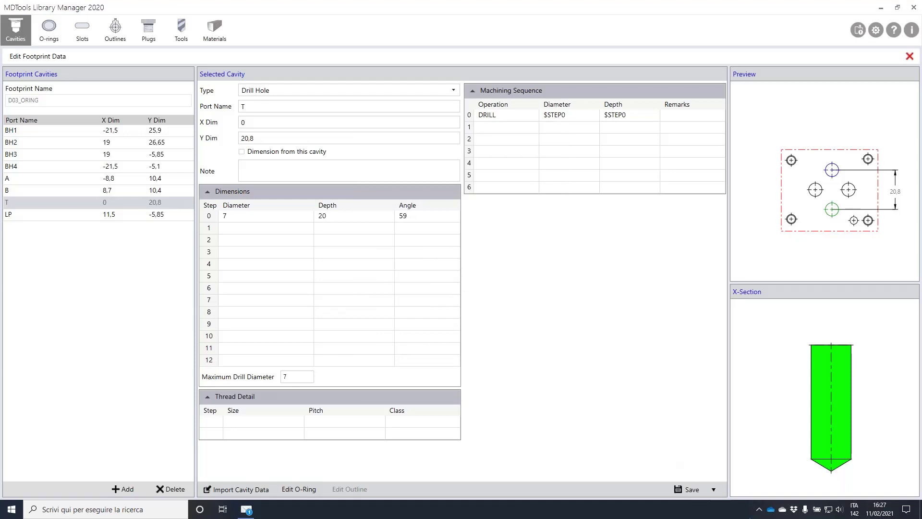
left_click(910, 57)
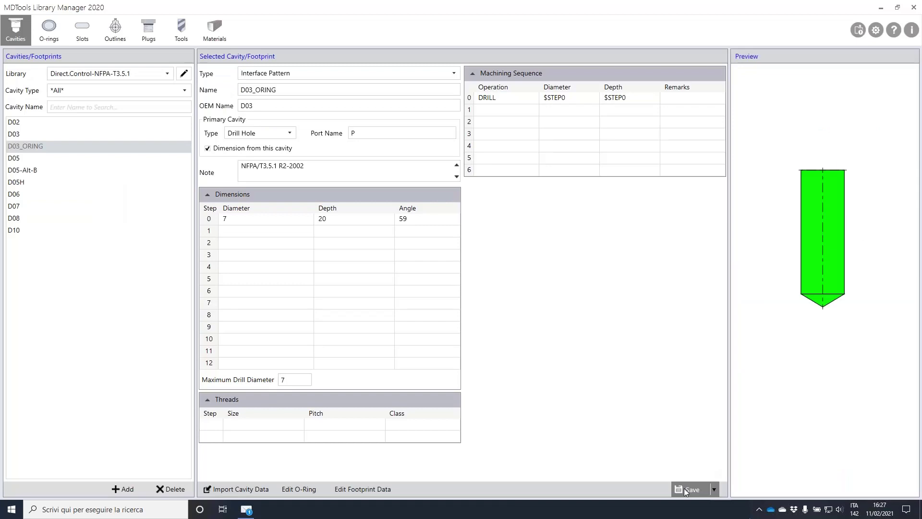
left_click(689, 489)
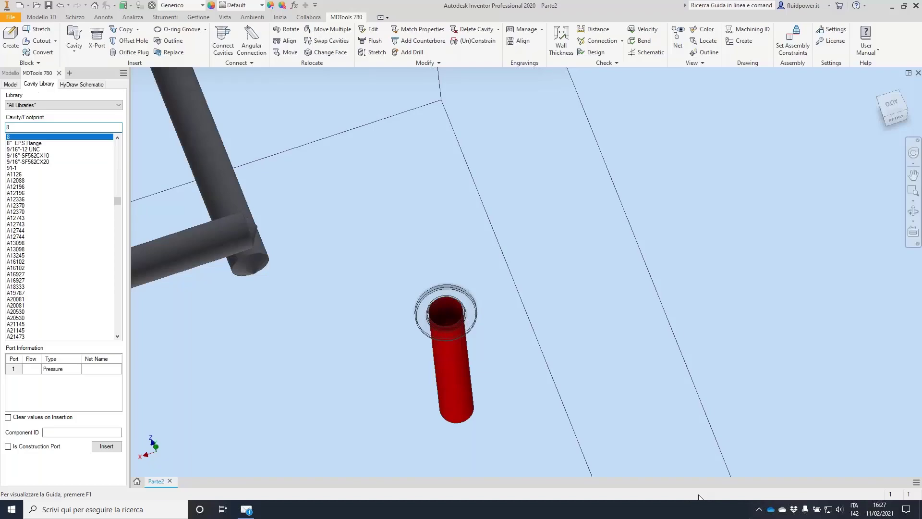
Choose the D03_ORING footprint from the Direct.Control-NFPA-T3.5.1 library and set its component ID to 2354
left_click(64, 105)
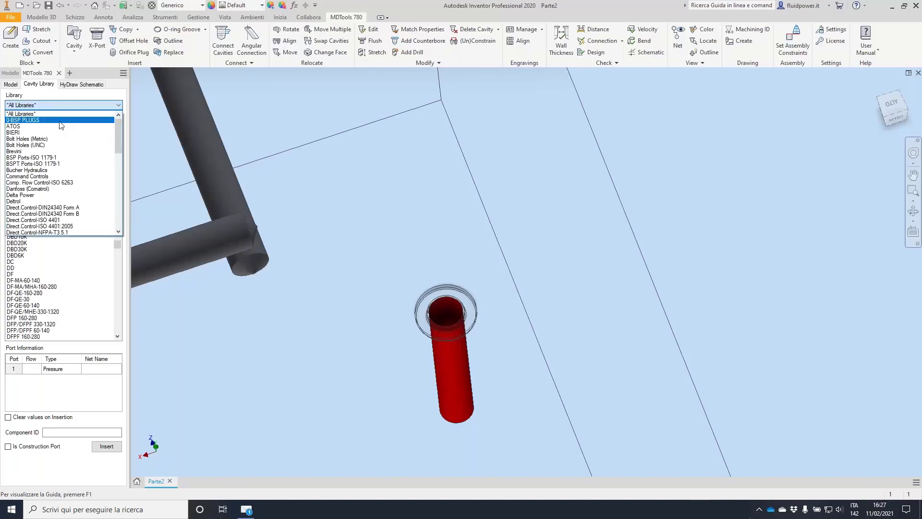
scroll(118, 135, "down", 3)
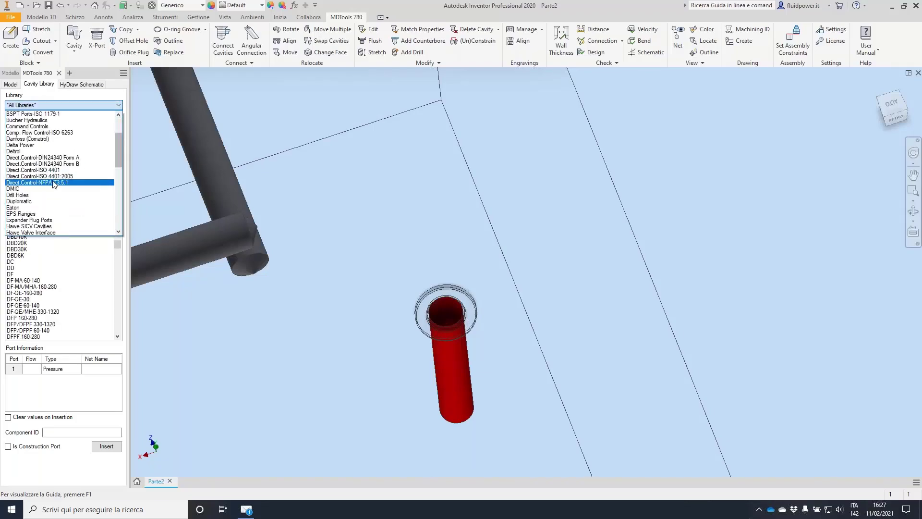
left_click(59, 179)
left_click(40, 149)
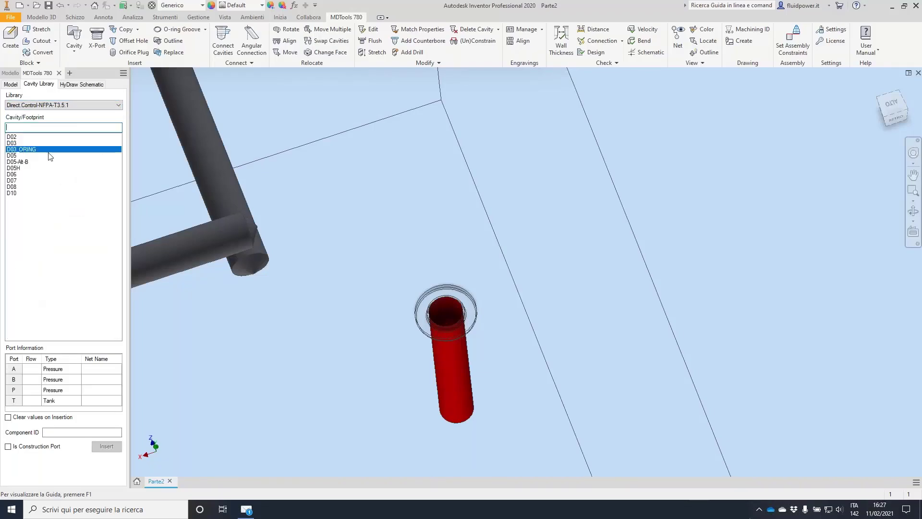
left_click(72, 431)
type("2354")
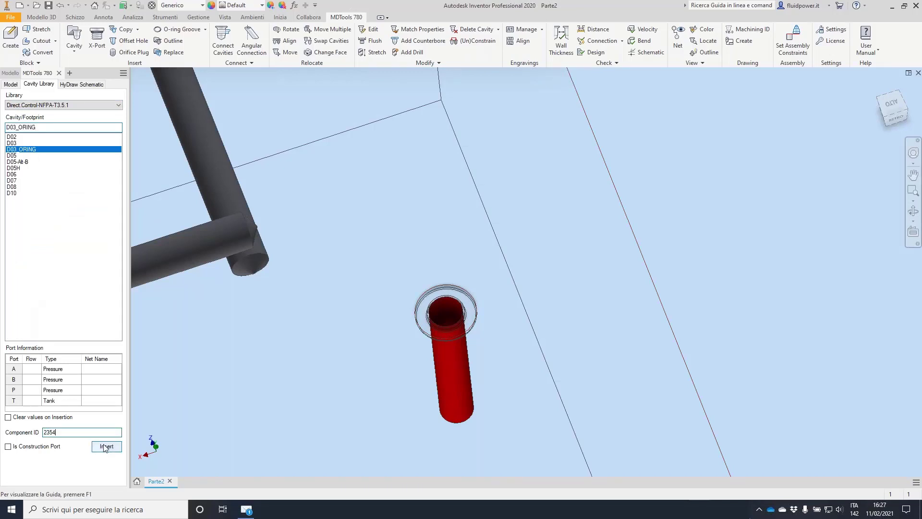
Insert the D03_ORING footprint on the block face at about X 101, Y 191 and inspect its O-ring grooves
left_click(114, 442)
scroll(404, 237, "down", 3)
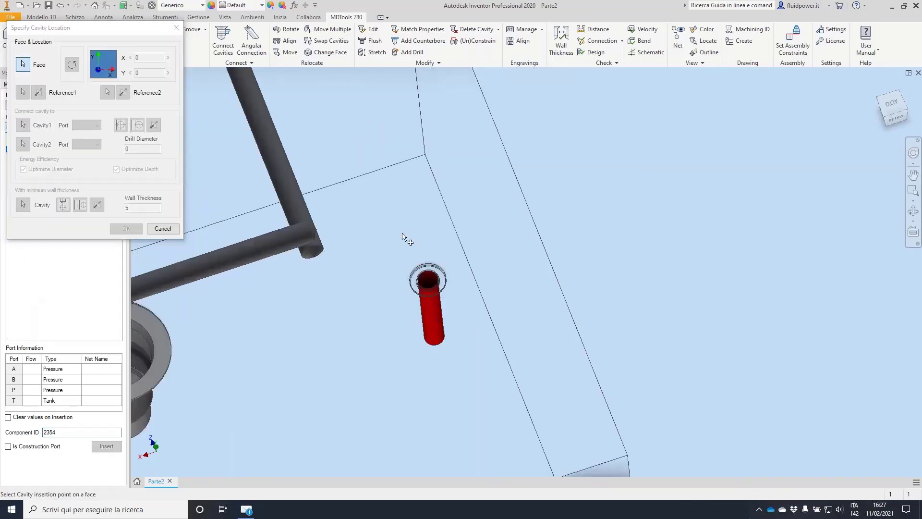
scroll(403, 236, "down", 2)
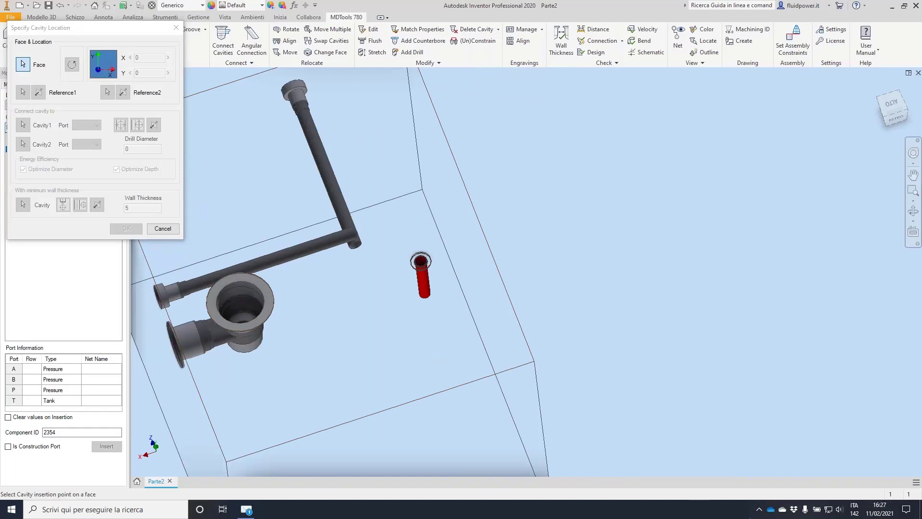
left_click(360, 261)
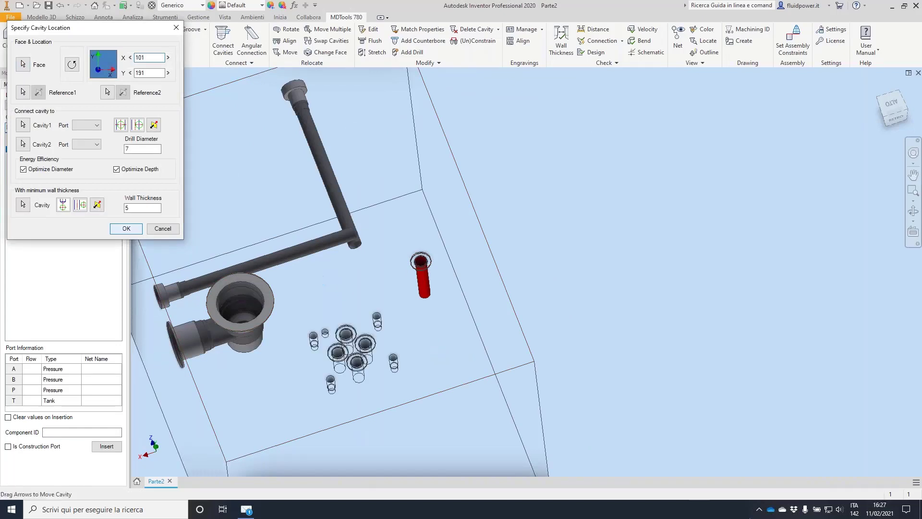
key("Return")
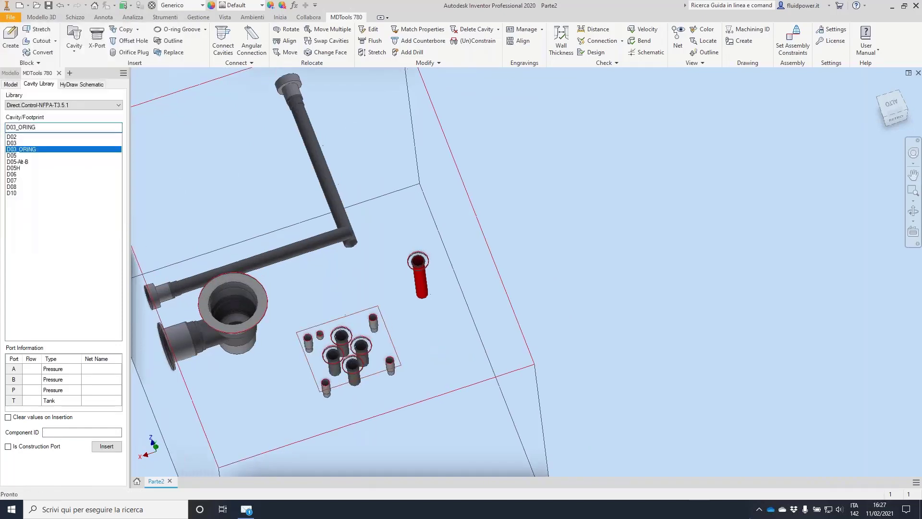
scroll(481, 408, "up", 3)
scroll(347, 163, "up", 3)
scroll(348, 163, "up", 1)
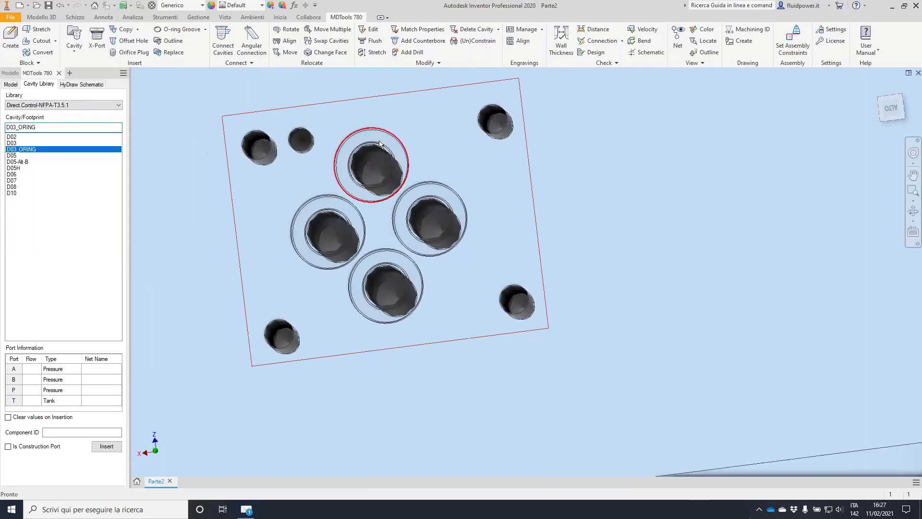
middle_click_drag(379, 143, 443, 149, "shift")
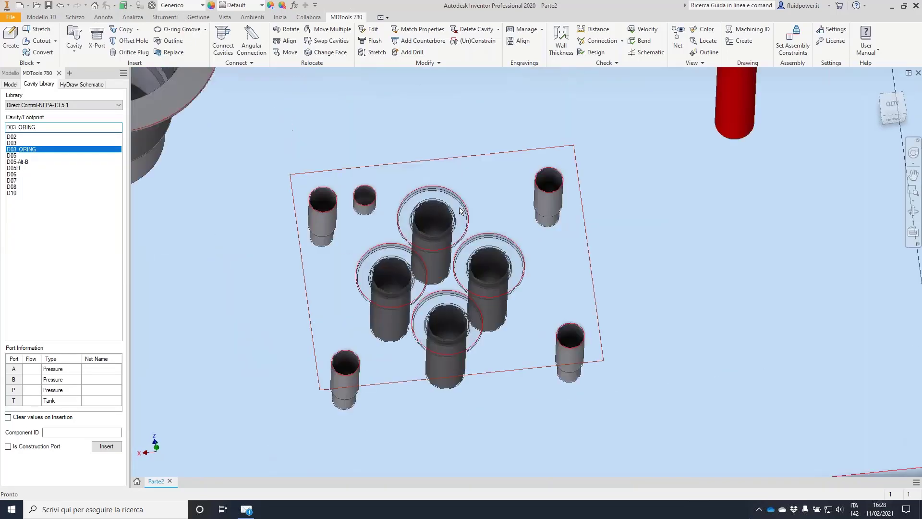
middle_click_drag(525, 183, 388, 233, "shift")
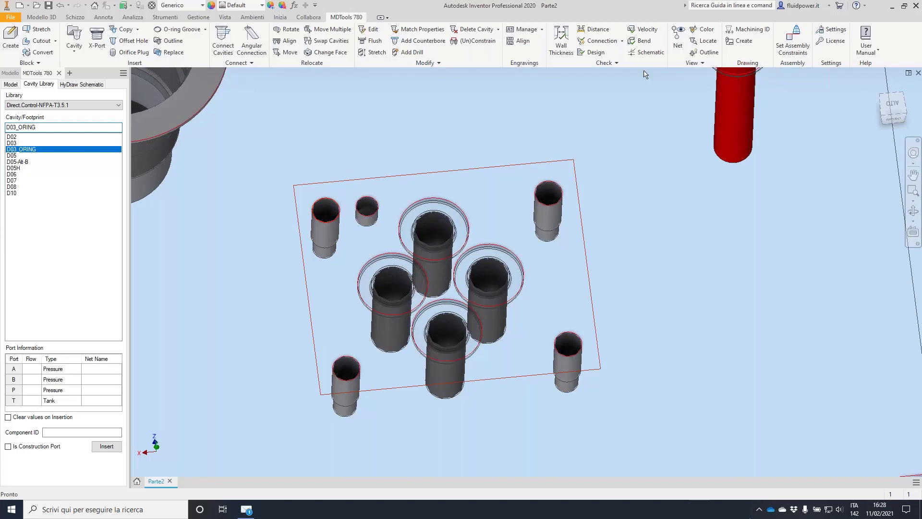
Switch to MDTools Library Manager and open the C08-2 cavity from the Parker library
left_click(892, 6)
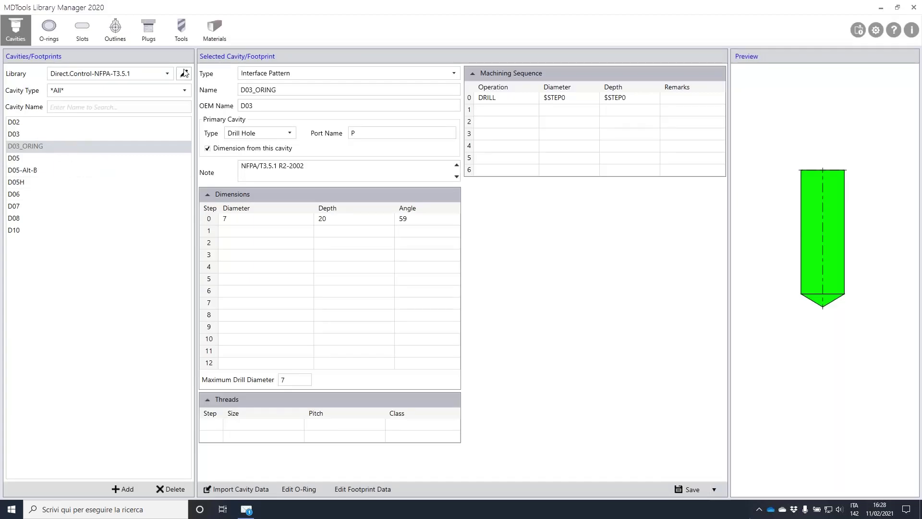
left_click(167, 73)
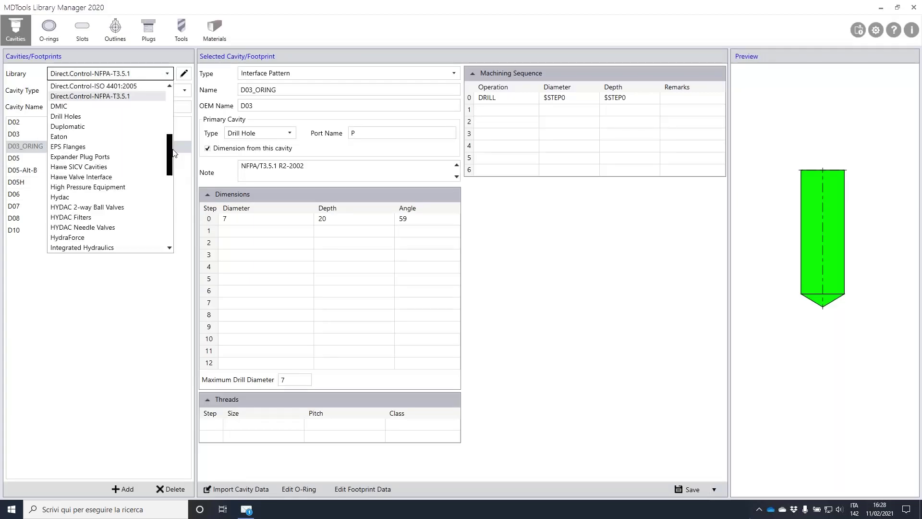
left_click_drag(173, 156, 187, 296)
key("Escape")
left_click(48, 205)
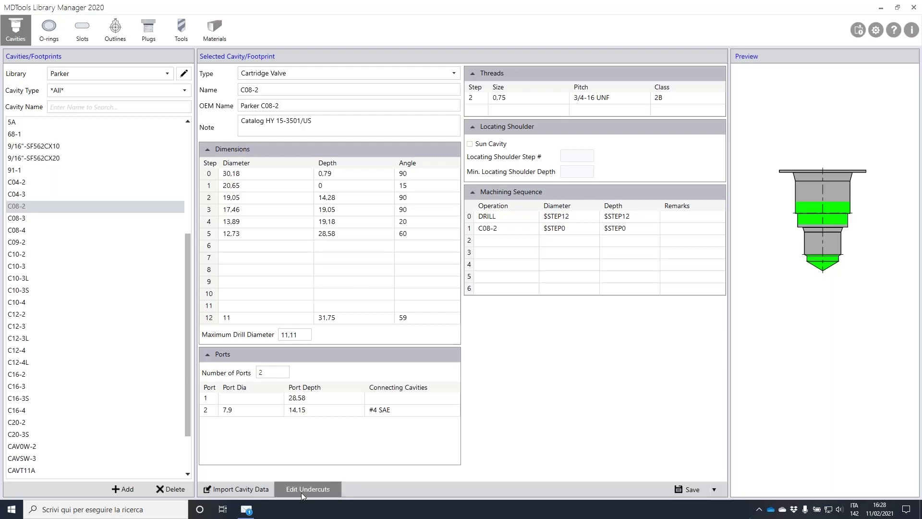
Start a new optional undercut for the C08-2 cavity with ID OPTION1, assigned to cavity port 2
left_click(313, 489)
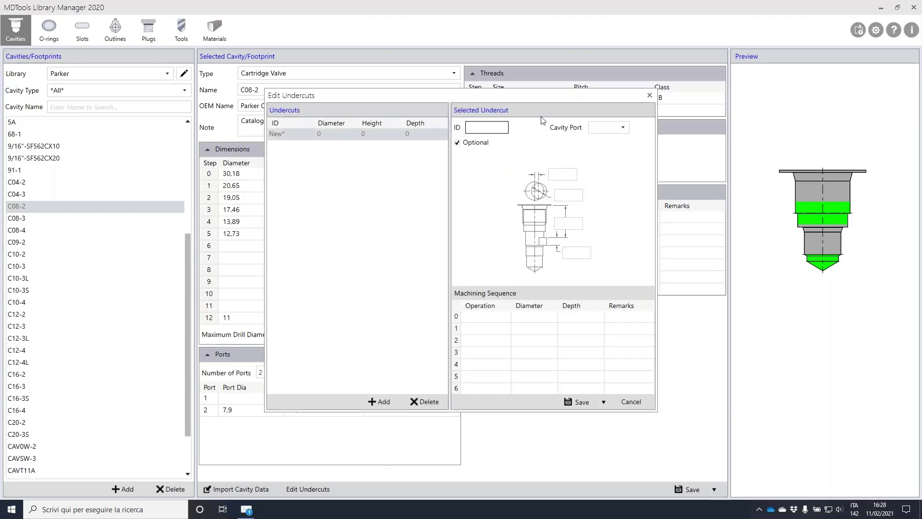
type("OPTION1")
left_click(624, 129)
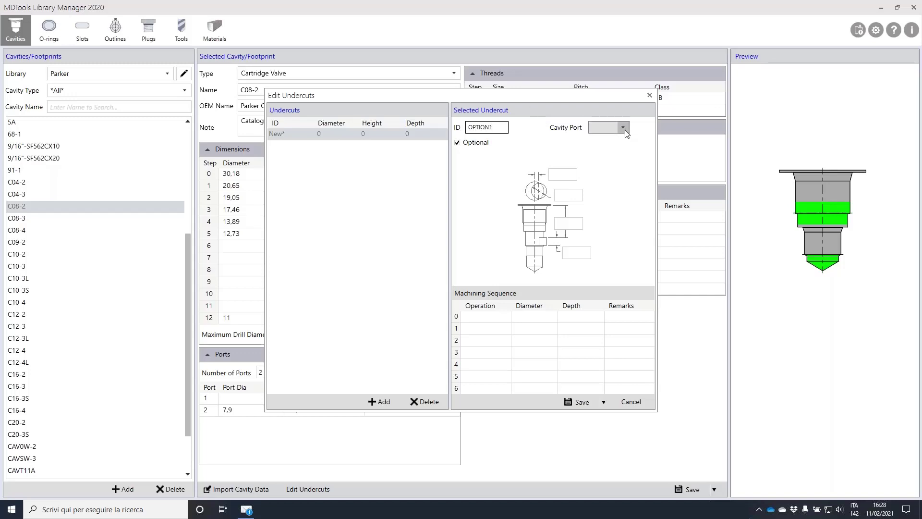
left_click(611, 140)
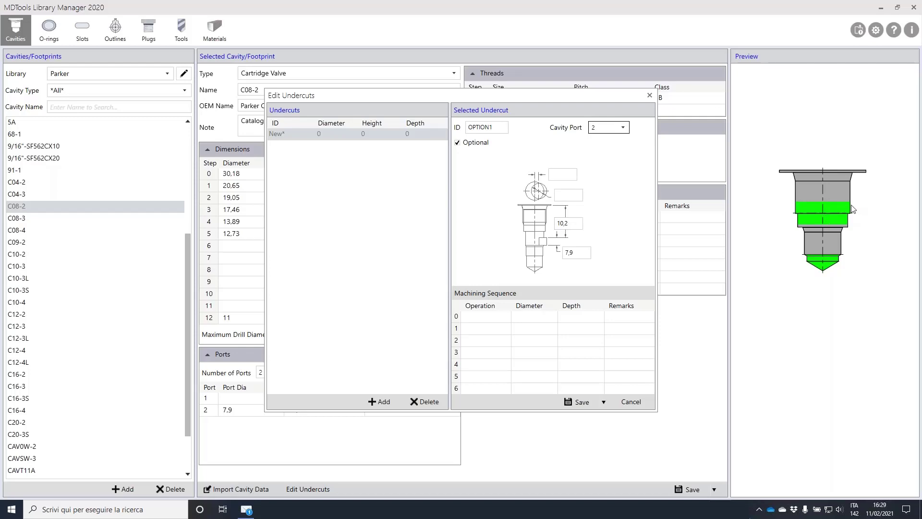
Set OPTION1's undercut diameter to 16 and its centre offset to 4, then save it and close the undercut editor
left_click(557, 178)
left_click(570, 194)
type("16")
left_click(559, 177)
type("4")
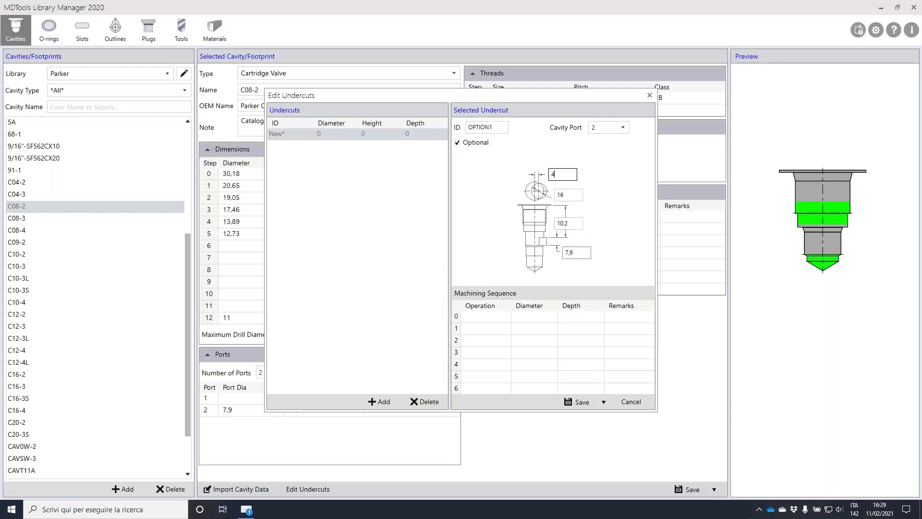
left_click(591, 406)
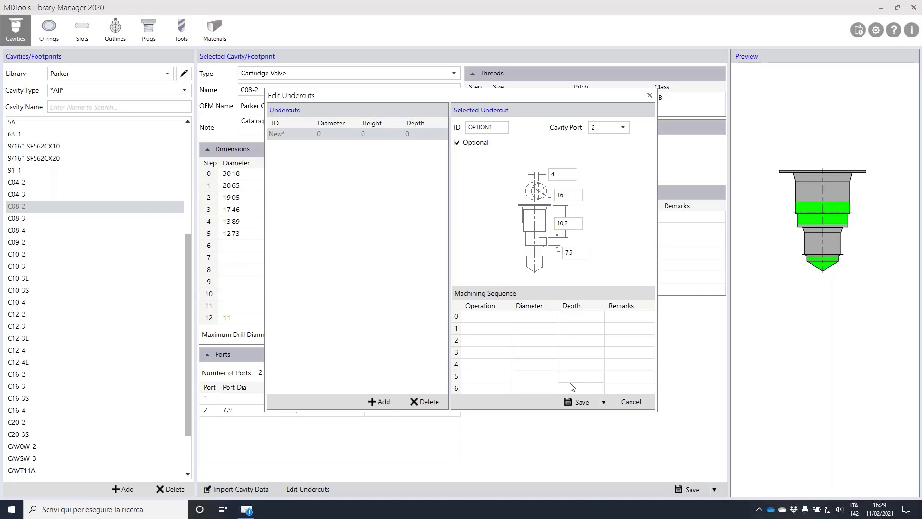
left_click(650, 95)
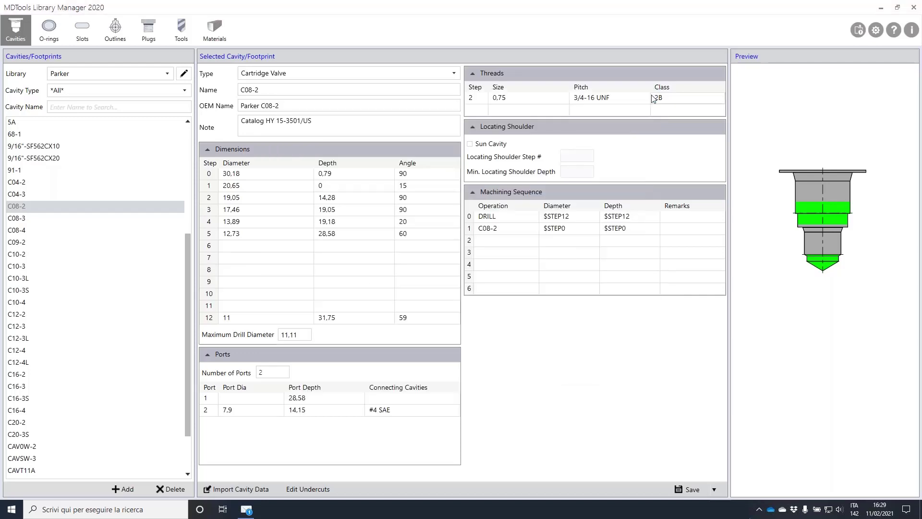
left_click(305, 483)
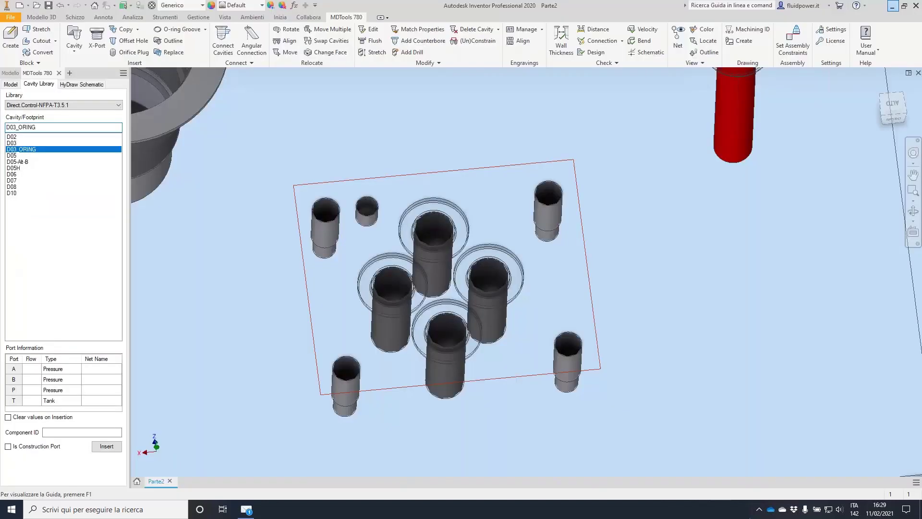
Switch to Inventor and insert the Parker C08-2 cavity with component ID 234 on the block face at about X 113, Y 41
left_click(119, 104)
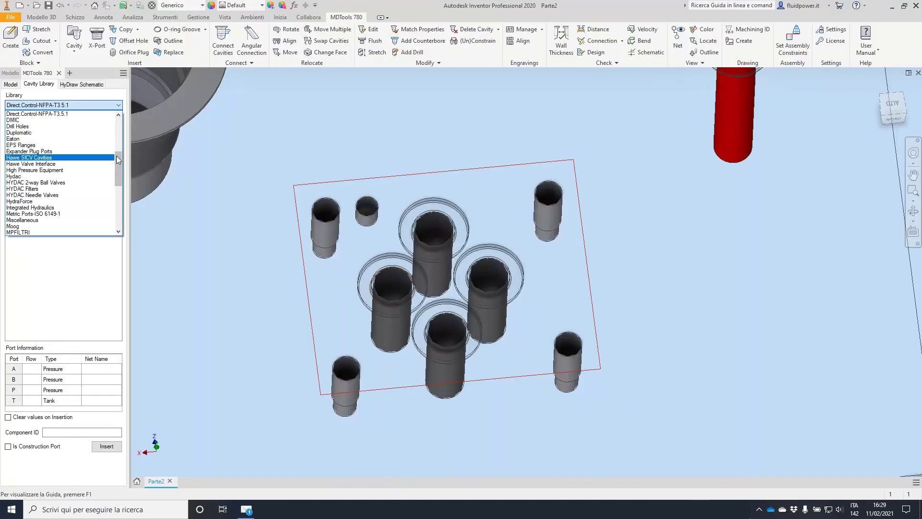
left_click(52, 145)
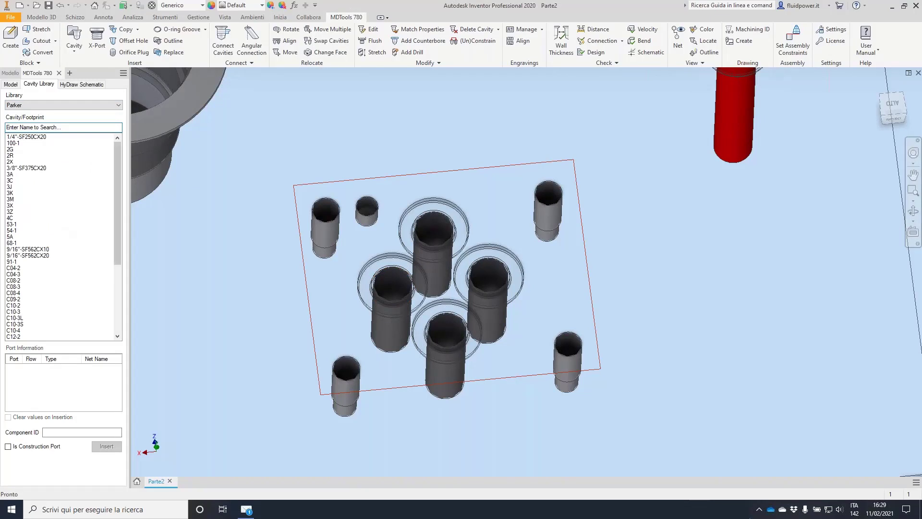
left_click_drag(118, 168, 118, 198)
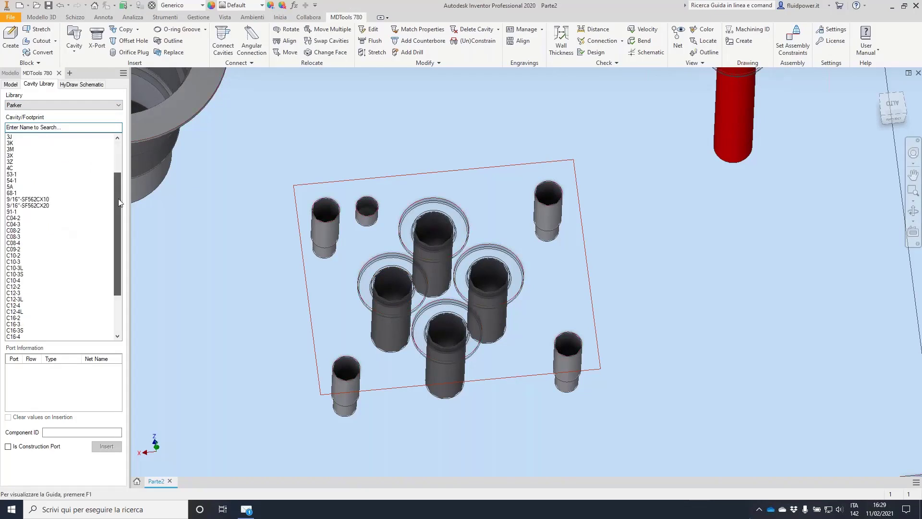
left_click(14, 230)
left_click(81, 432)
type("234")
left_click(107, 446)
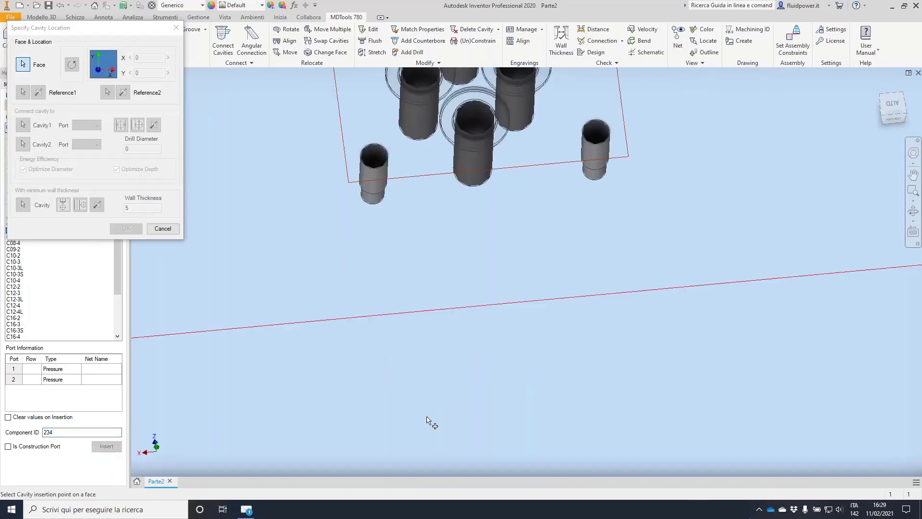
left_click(428, 422)
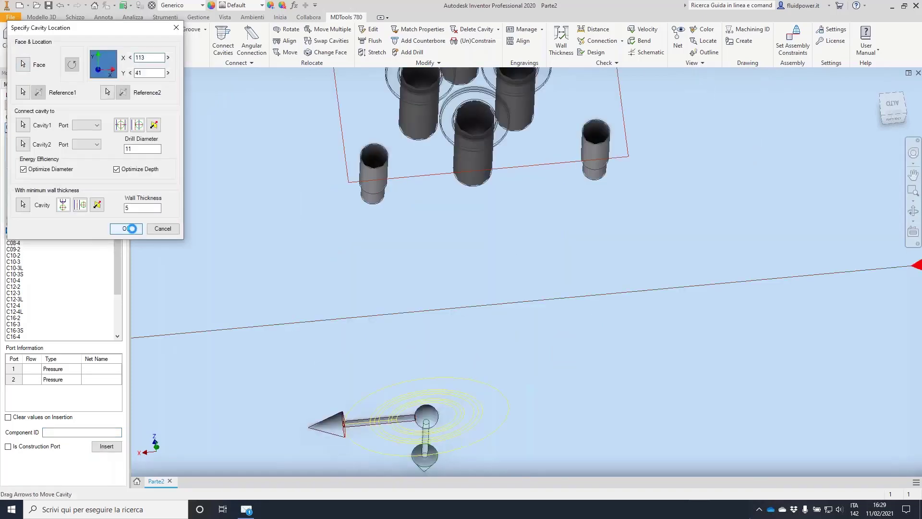
Insert the Parker C10-2 cavity with component ID 556 beside the C08-2 cavity at about X 62, Y 44
left_click(29, 256)
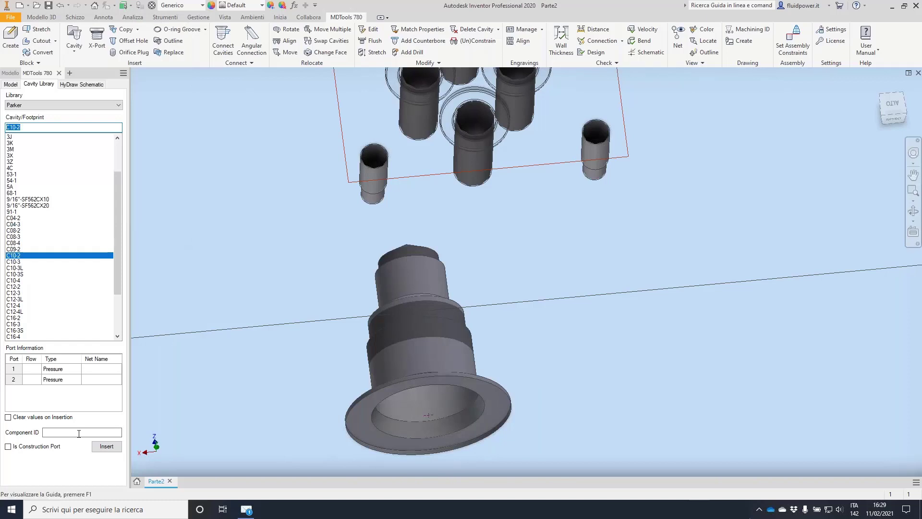
left_click(79, 432)
type("556")
key("Return")
left_click(489, 422)
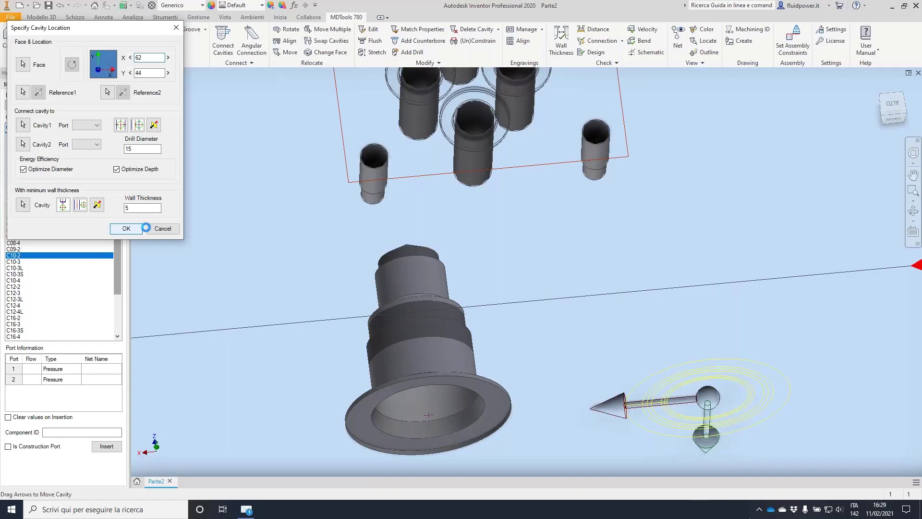
left_click(137, 229)
Add an undercut with diameter 18 to port 2 of the C10-2 cavity
left_click(205, 29)
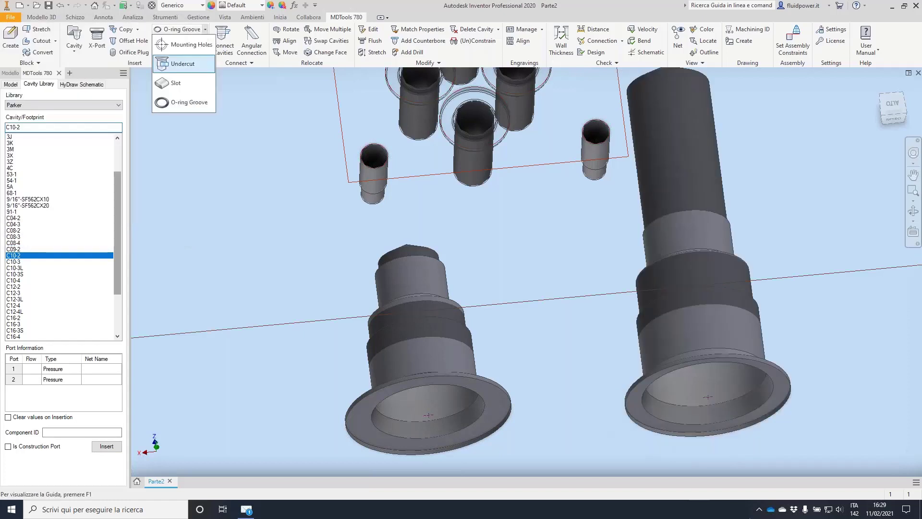
left_click(183, 63)
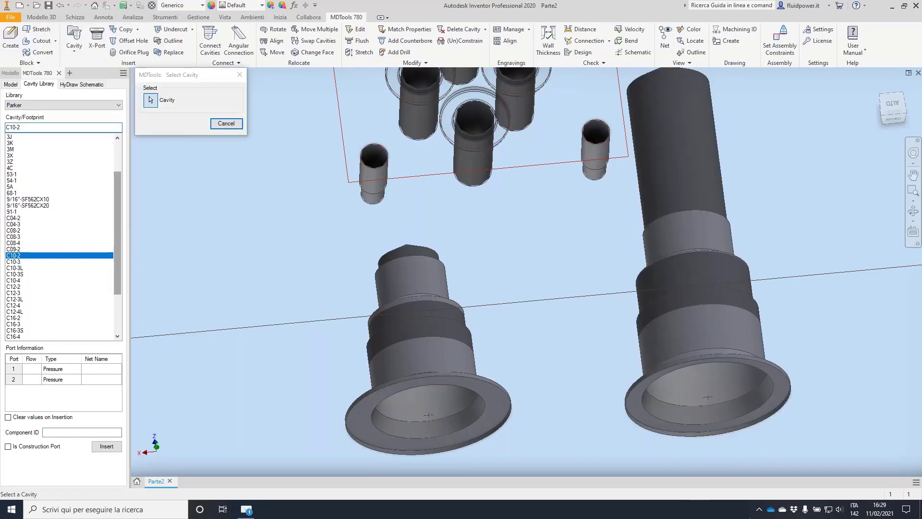
left_click(723, 295)
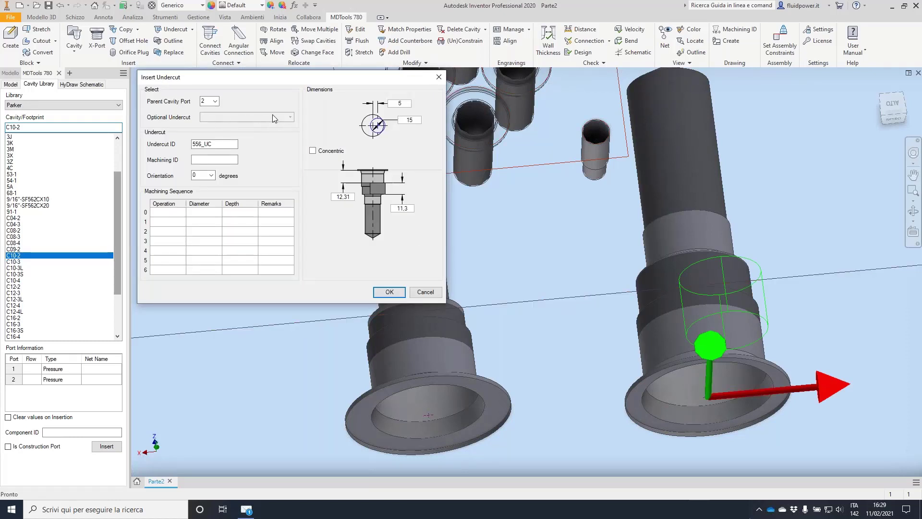
double_click(420, 121)
type("18")
key("Tab")
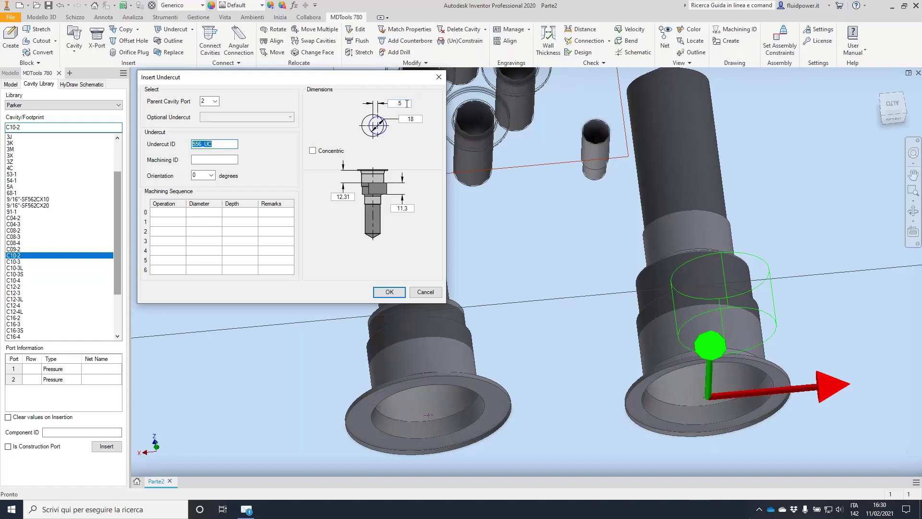
left_click(394, 293)
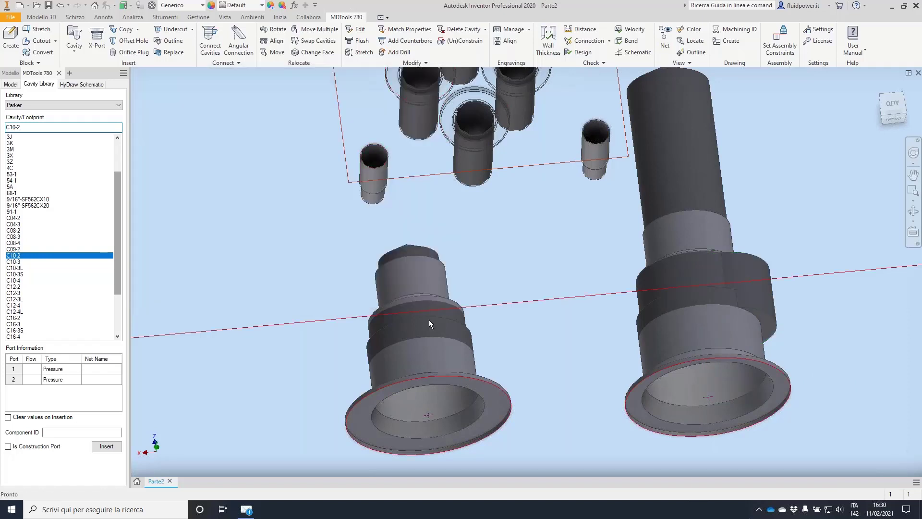
Insert the optional undercut OPTION1 on port 2 of the C08-2 cavity, keeping orientation 0 degrees
left_click(172, 29)
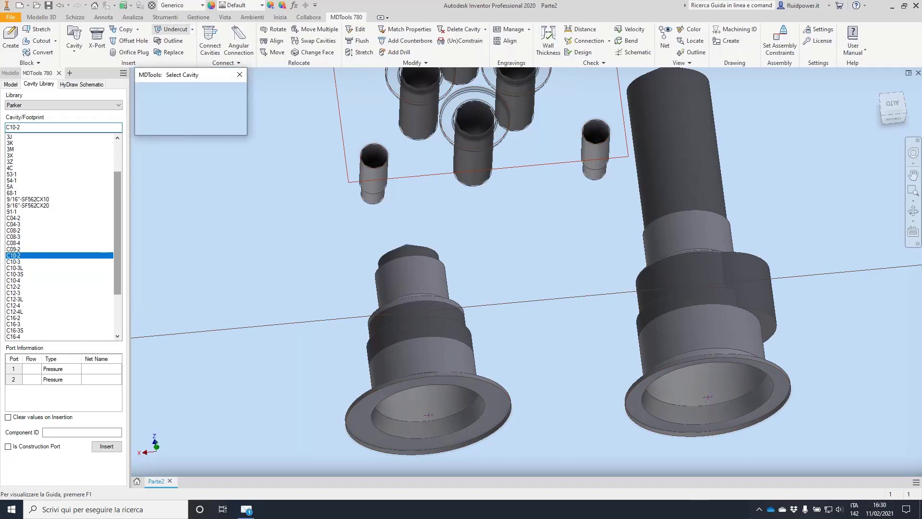
left_click(406, 321)
left_click(290, 118)
left_click(224, 124)
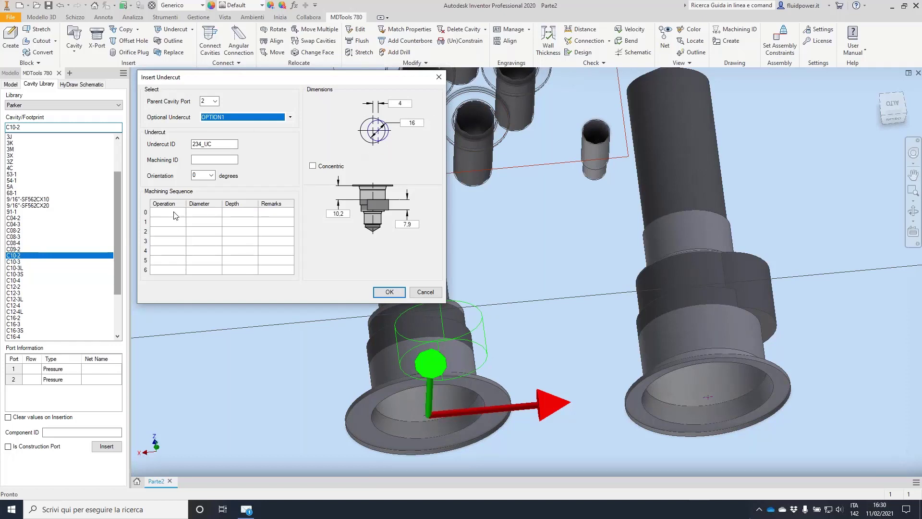
left_click(161, 214)
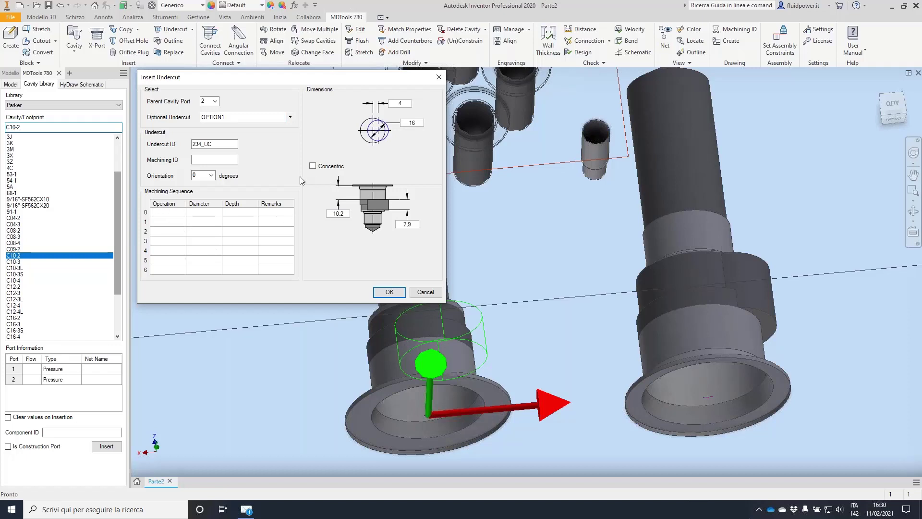
left_click(388, 292)
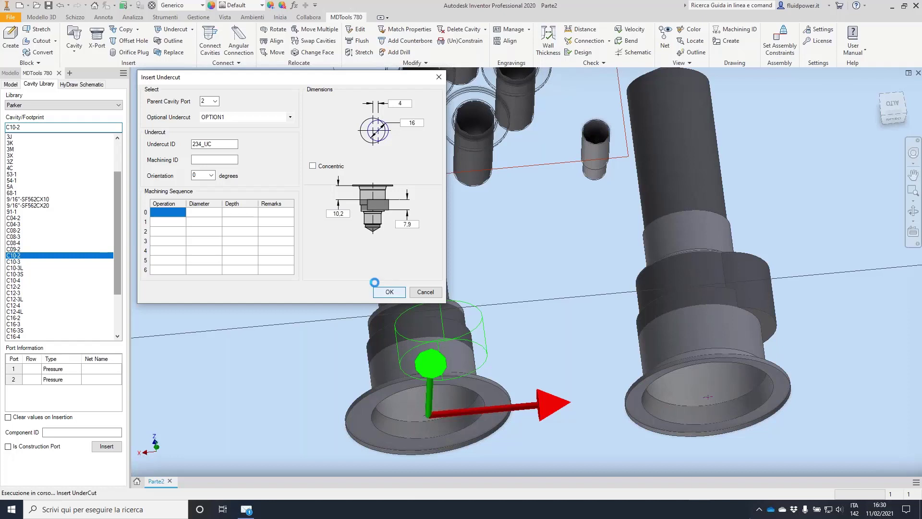
middle_click_drag(468, 302, 486, 263, "shift")
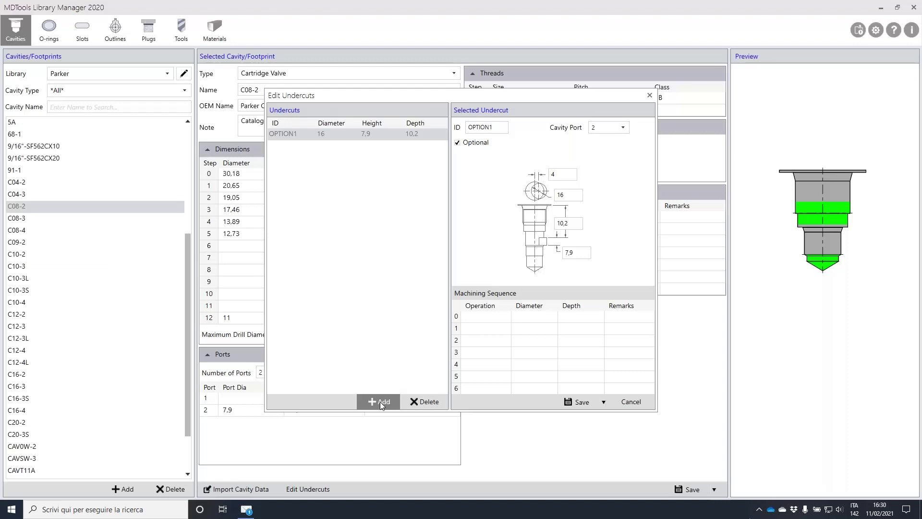
Switch to MDTools Library Manager and add a non-optional undercut with ID CIRCLE to the C08-2 cavity
left_click(379, 402)
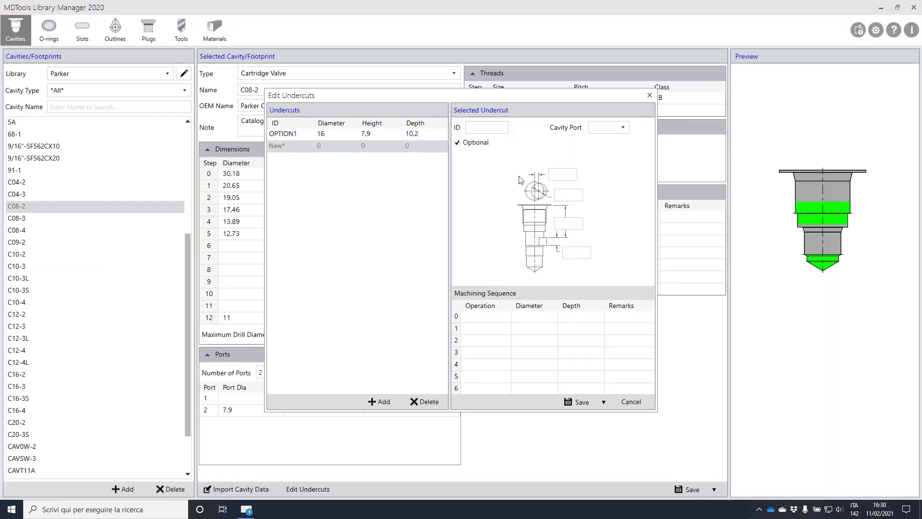
left_click(483, 139)
left_click(486, 127)
type("CIRCLE")
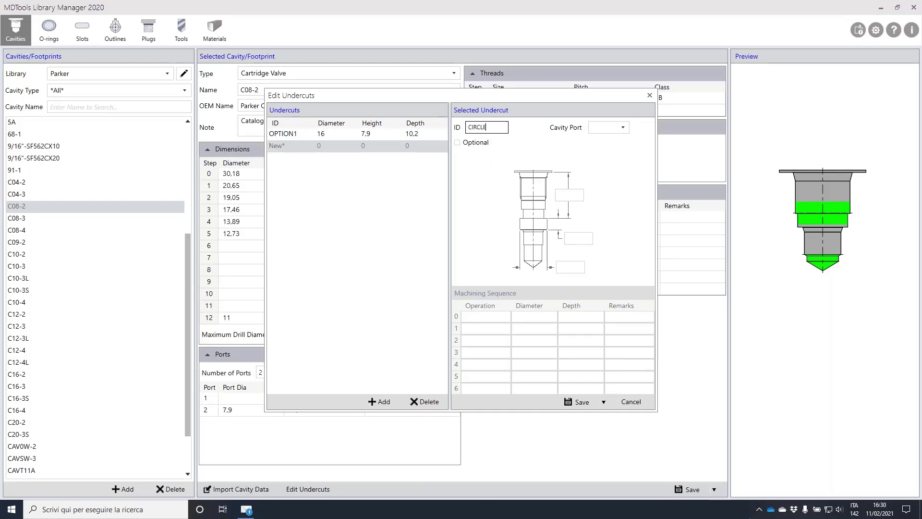
Assign the CIRCLE undercut to a cavity port with diameter 25, then save the undercut and the C08-2 cavity
left_click(615, 127)
left_click(608, 140)
left_click(582, 266)
type("25")
left_click(580, 401)
left_click(649, 95)
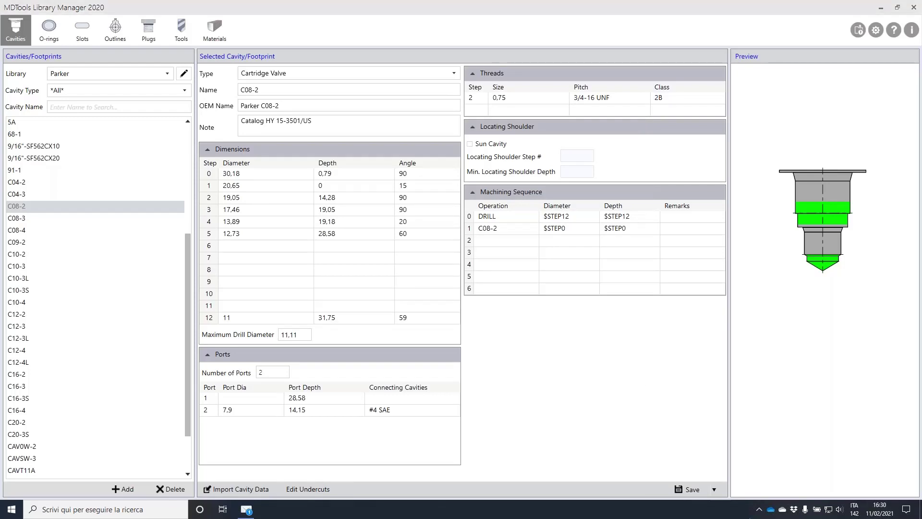
left_click(682, 486)
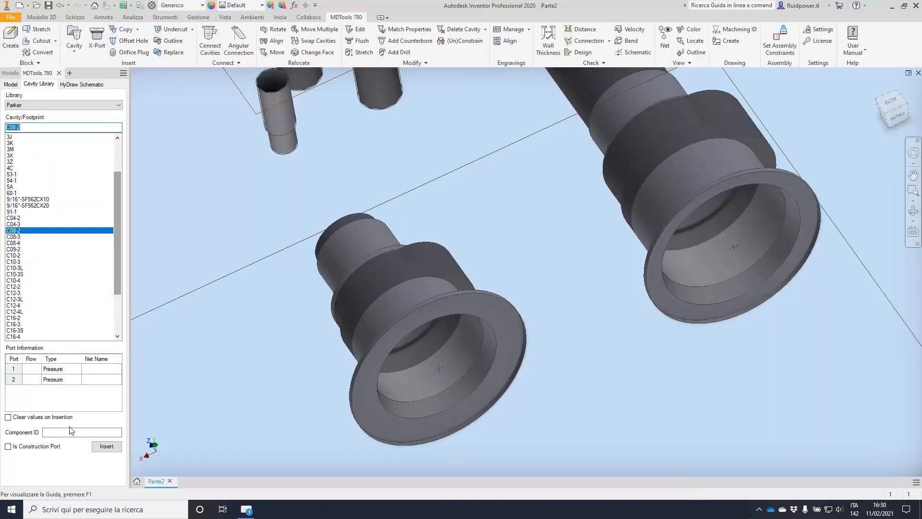
Switch to Inventor, insert the Parker C08-2 cavity with component ID 45 on the block face, and inspect its circular undercut
left_click(107, 447)
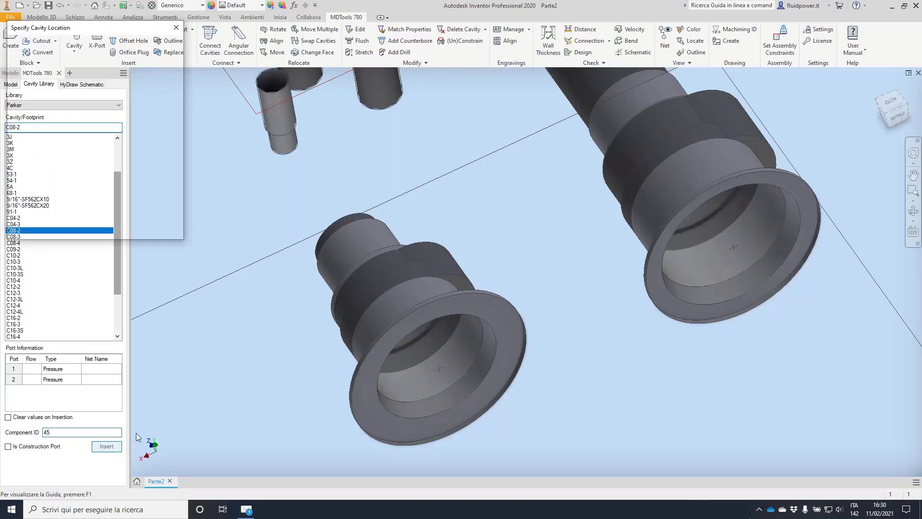
scroll(373, 315, "up", 3)
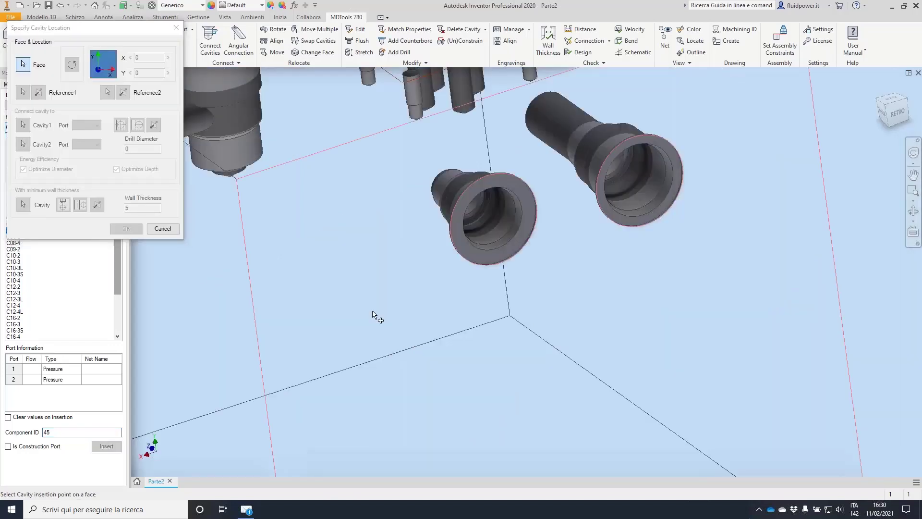
left_click(373, 314)
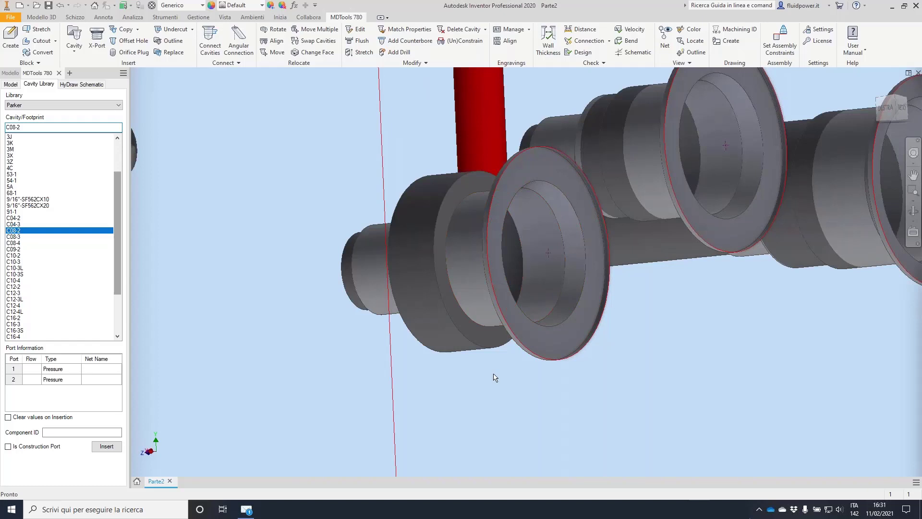
mouse_move(523, 173)
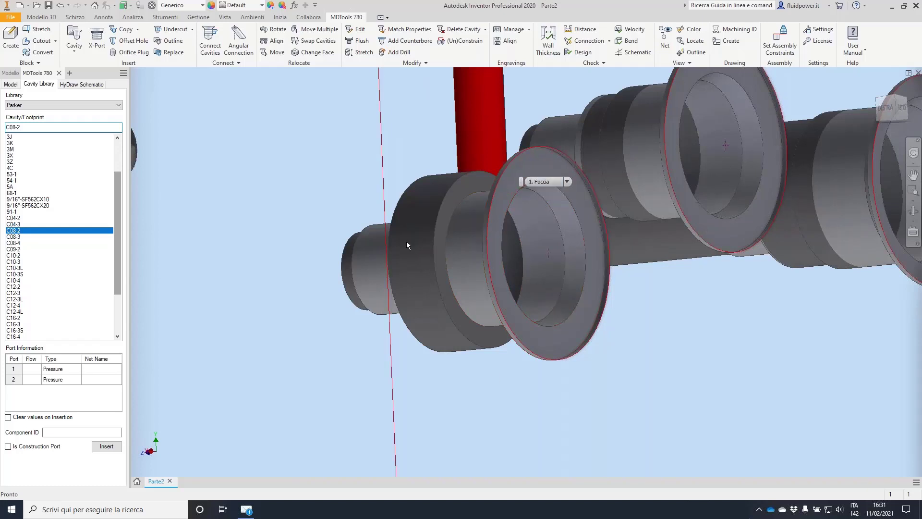
left_click(607, 250)
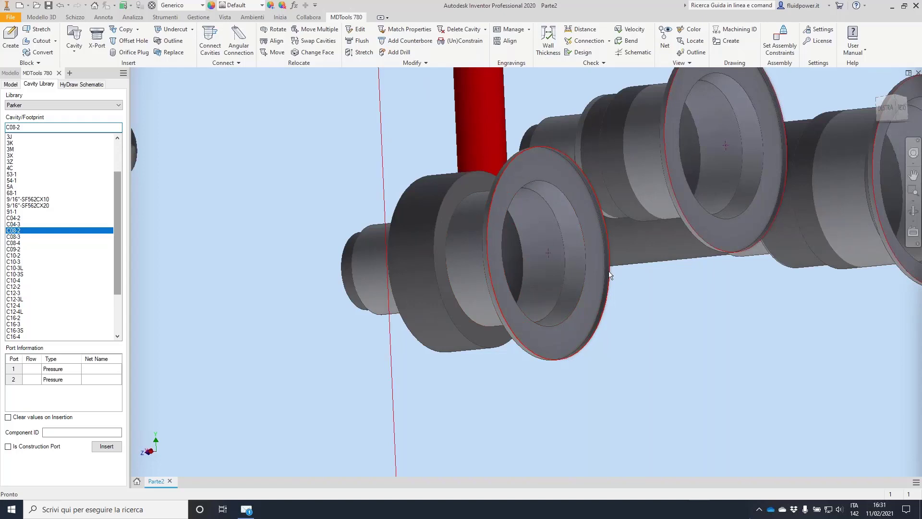